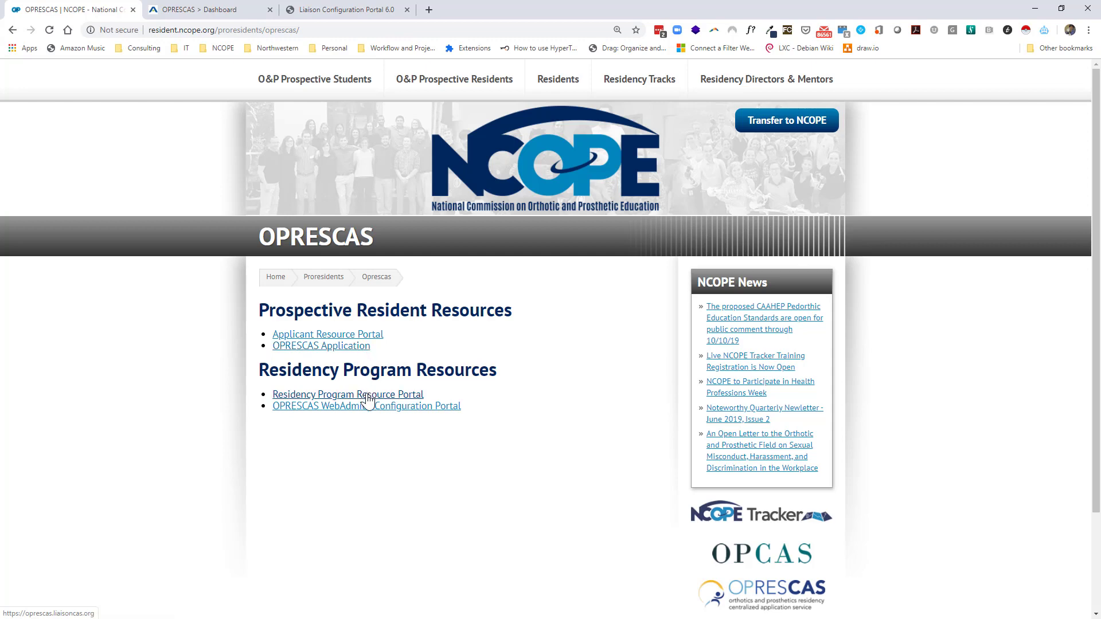
# Open the Residency Program Information Portal and scroll through the WebAdmit Tutorials page.
pyautogui.click(367, 400)
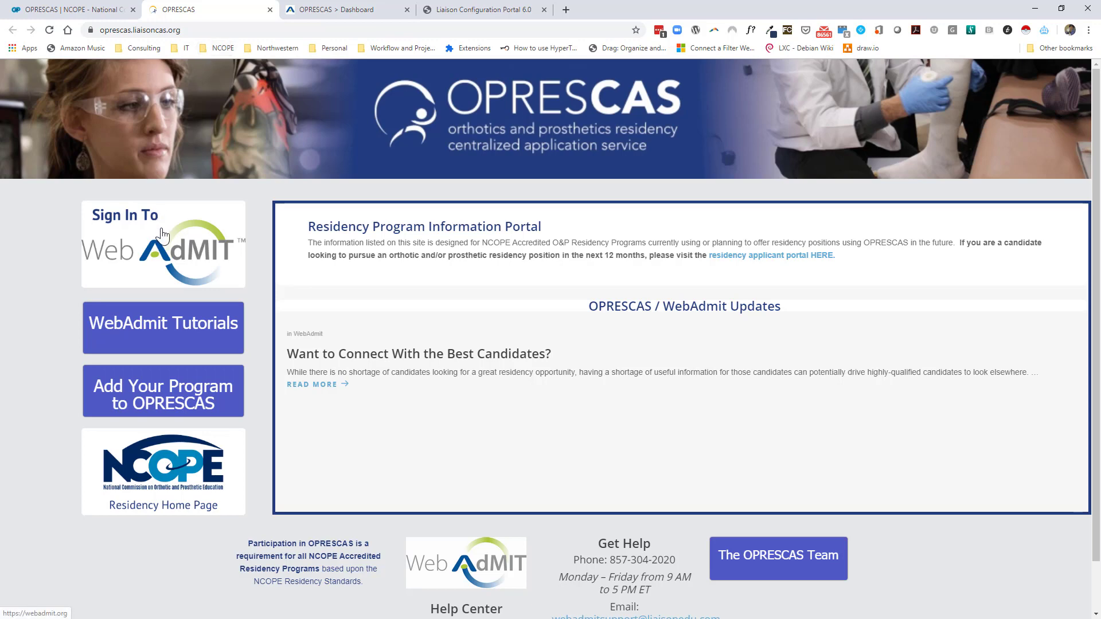
pyautogui.click(176, 322)
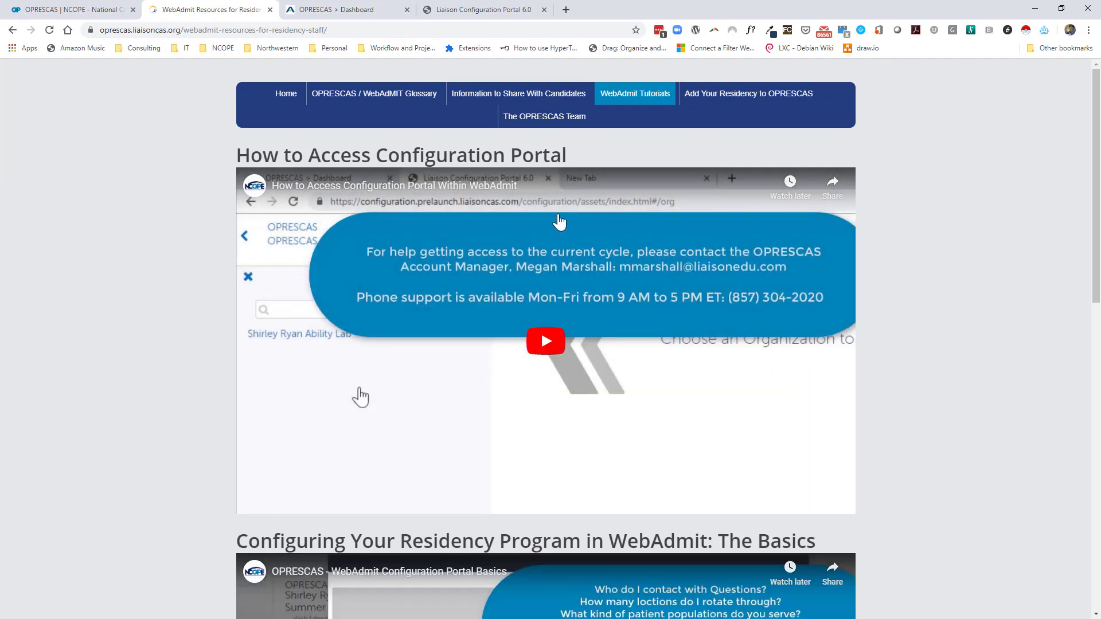
pyautogui.scroll(-5, 467, 245)
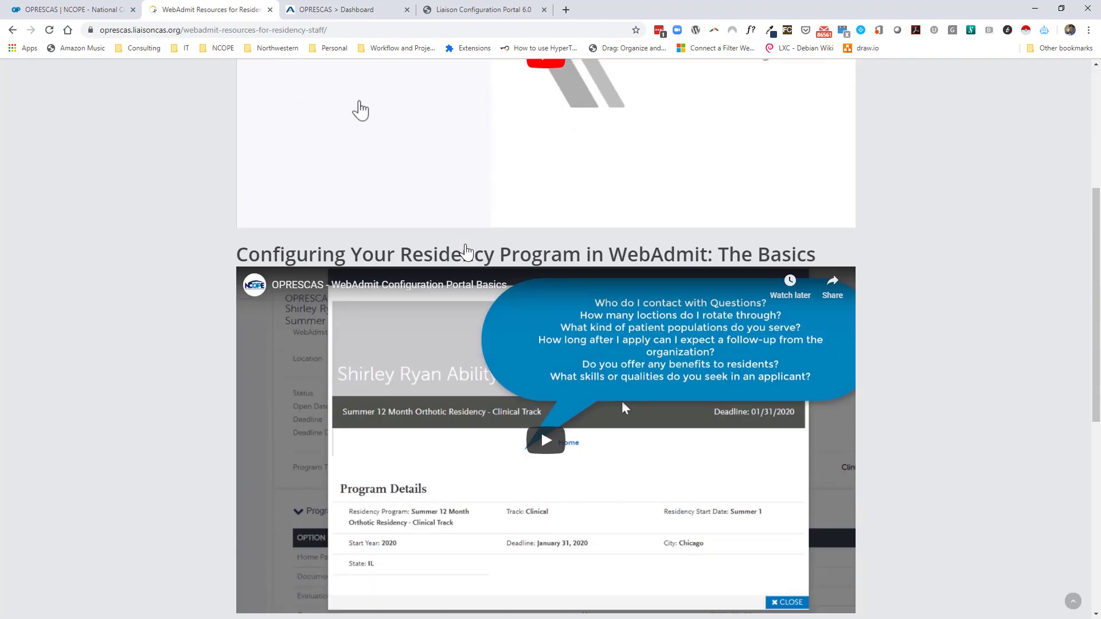
pyautogui.scroll(-7, 467, 245)
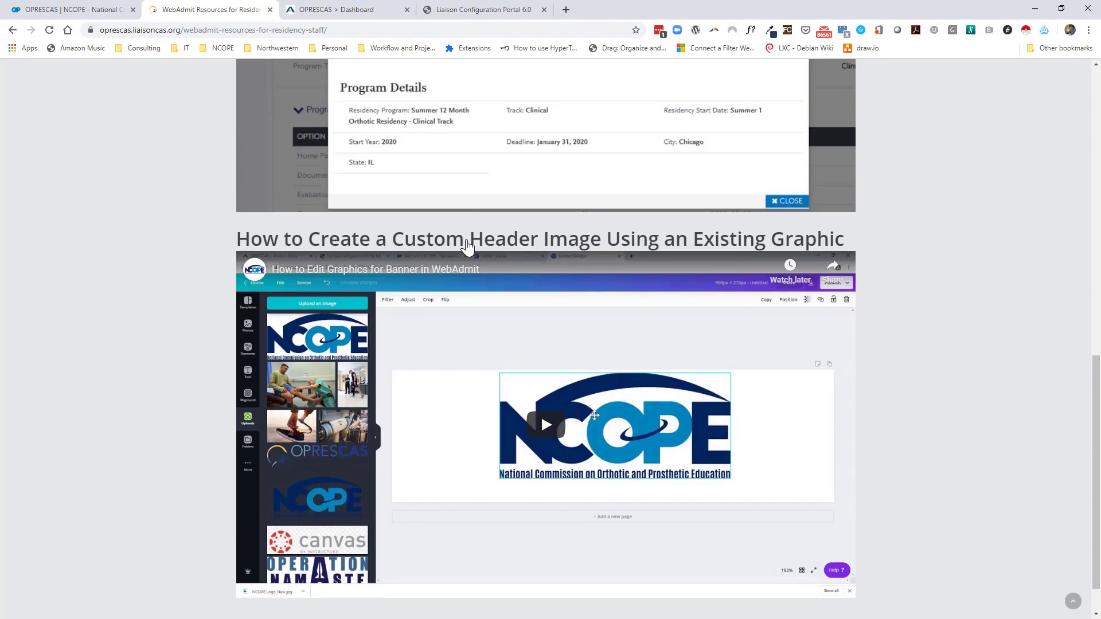
pyautogui.scroll(-1, 471, 298)
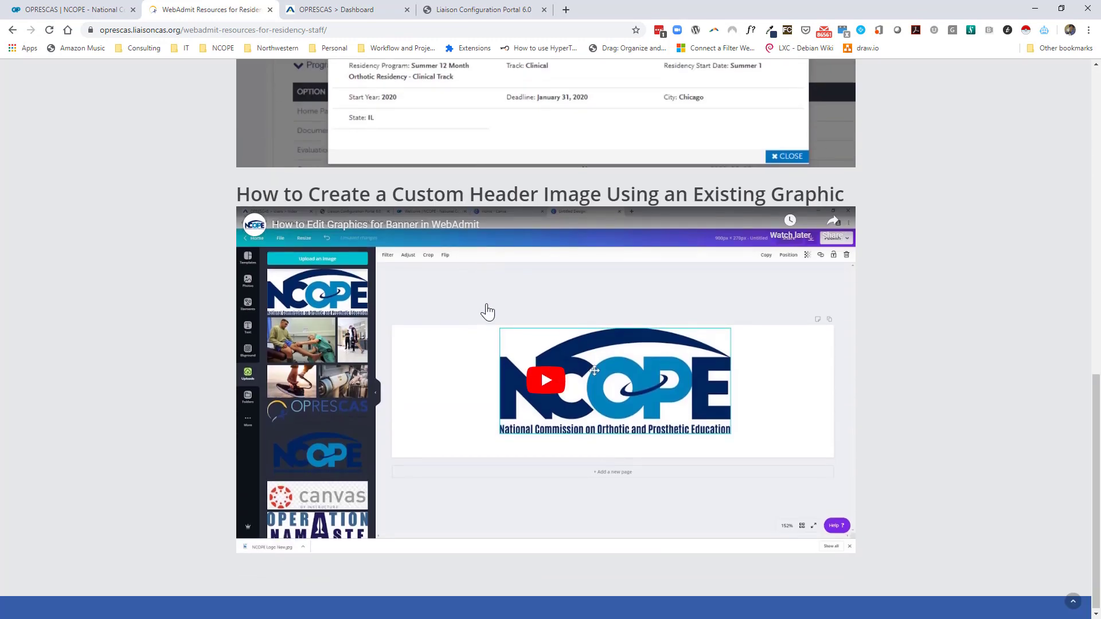
# Open Information to Share With Candidates and select its list of the top 10 candidate questions.
pyautogui.scroll(9, 533, 310)
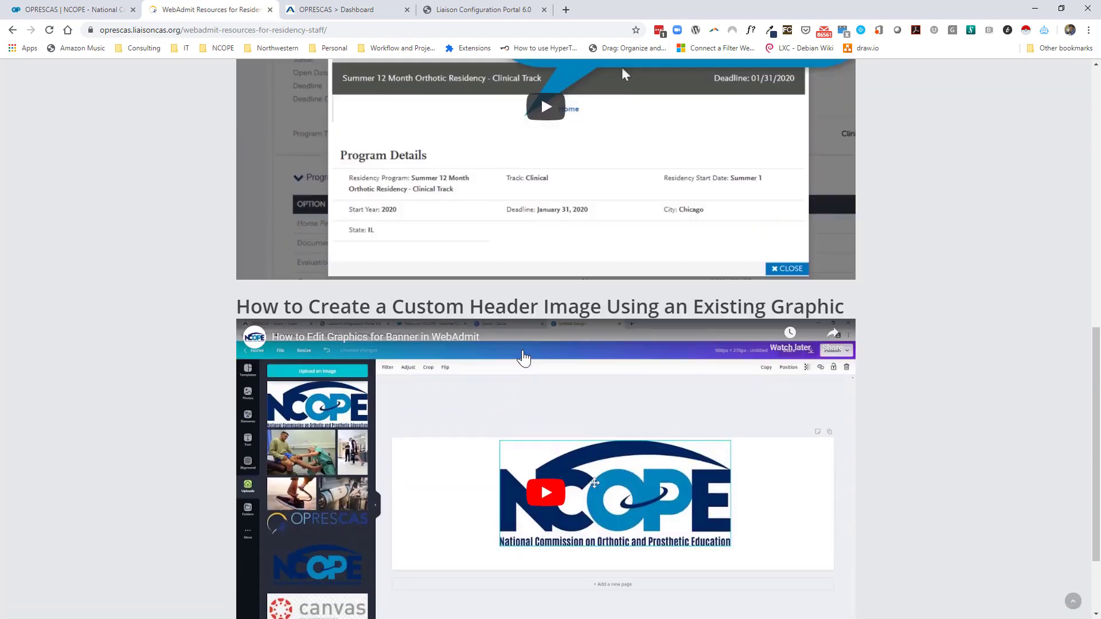
pyautogui.scroll(4, 507, 332)
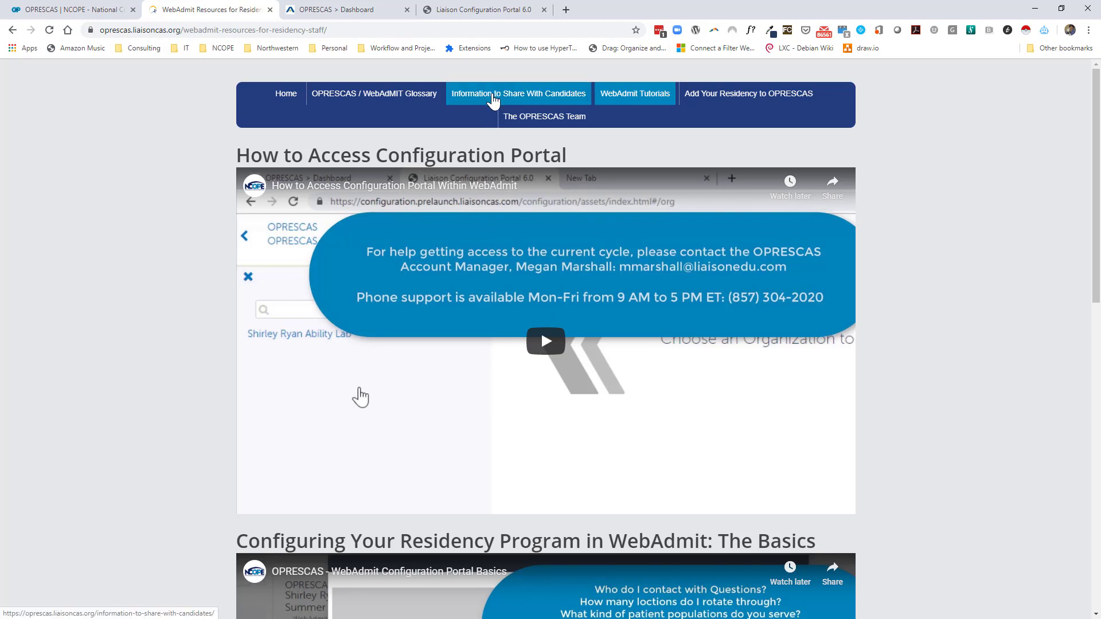
pyautogui.click(492, 98)
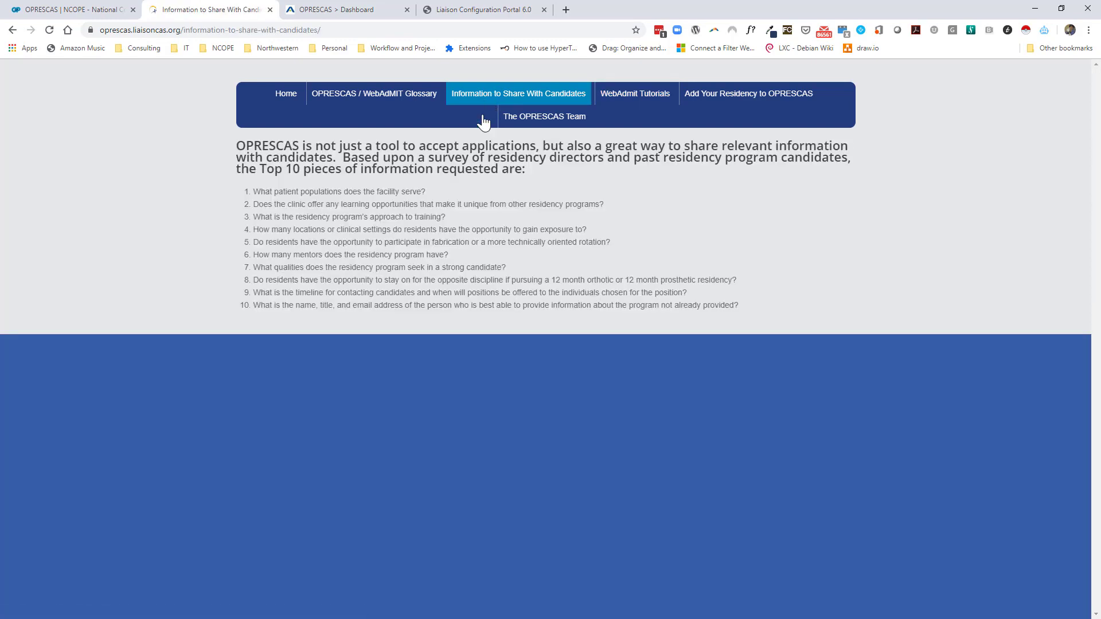
pyautogui.moveTo(739, 305); pyautogui.dragTo(254, 193)
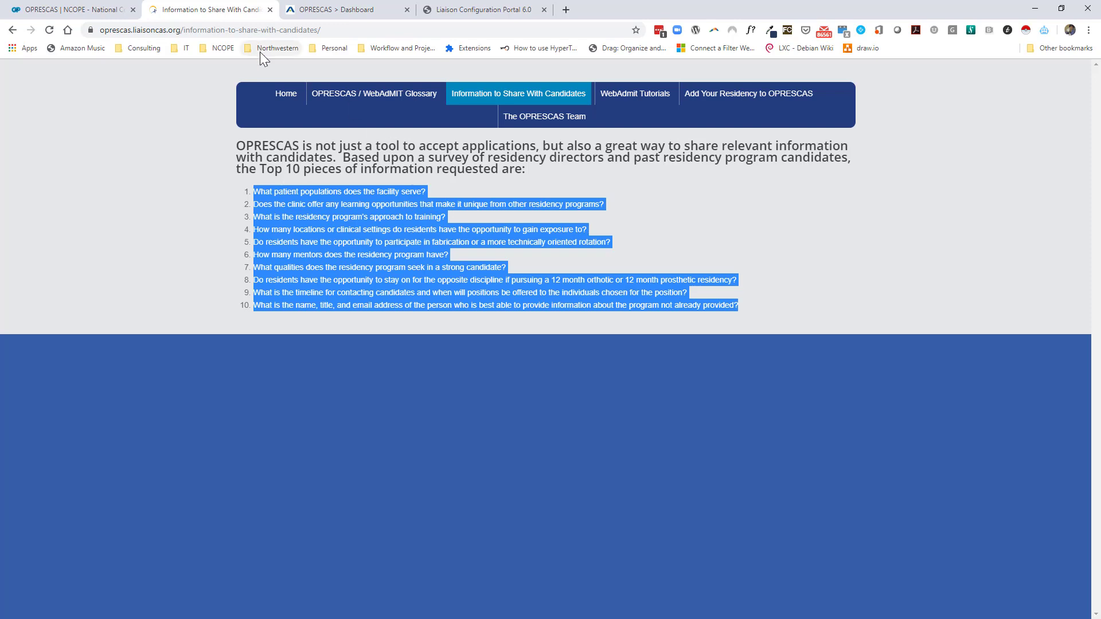
# Open the OPRESCAS logo link in a new window and dock it into the main browser.
pyautogui.click(78, 15)
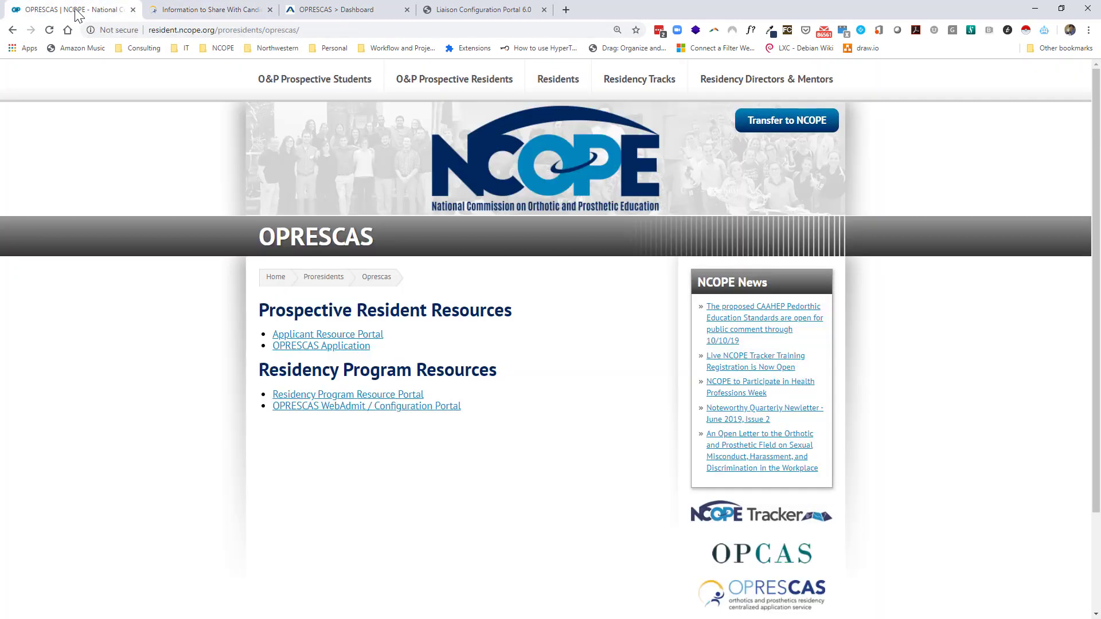
pyautogui.click(163, 12)
pyautogui.hotkey('ctrl', 'shift', 'Tab')
pyautogui.rightClick(788, 596)
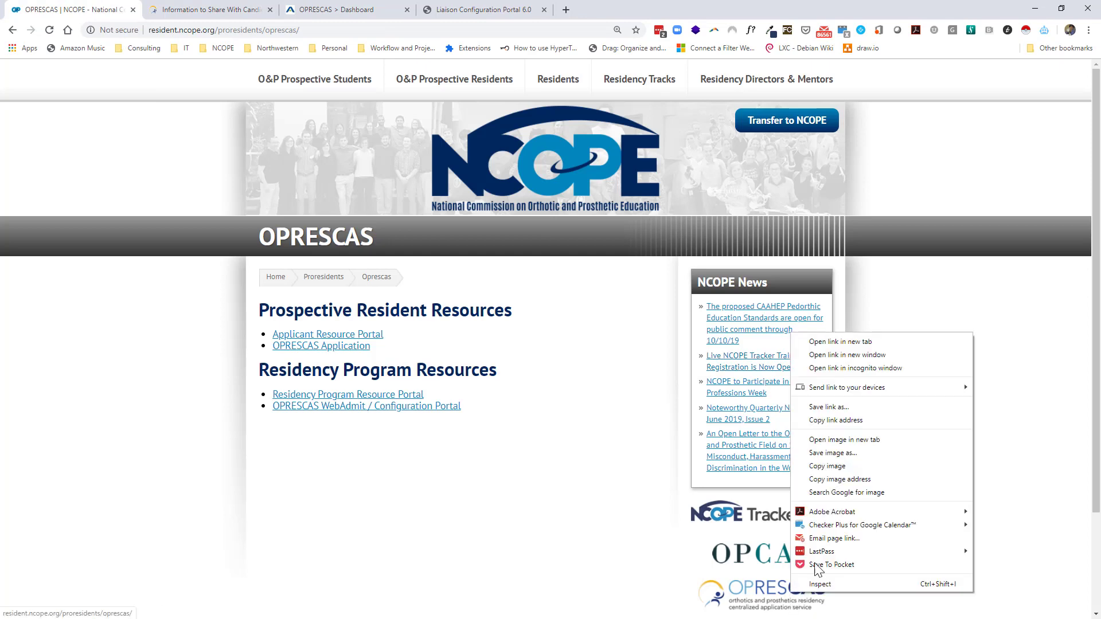
pyautogui.click(826, 353)
pyautogui.doubleClick(826, 353)
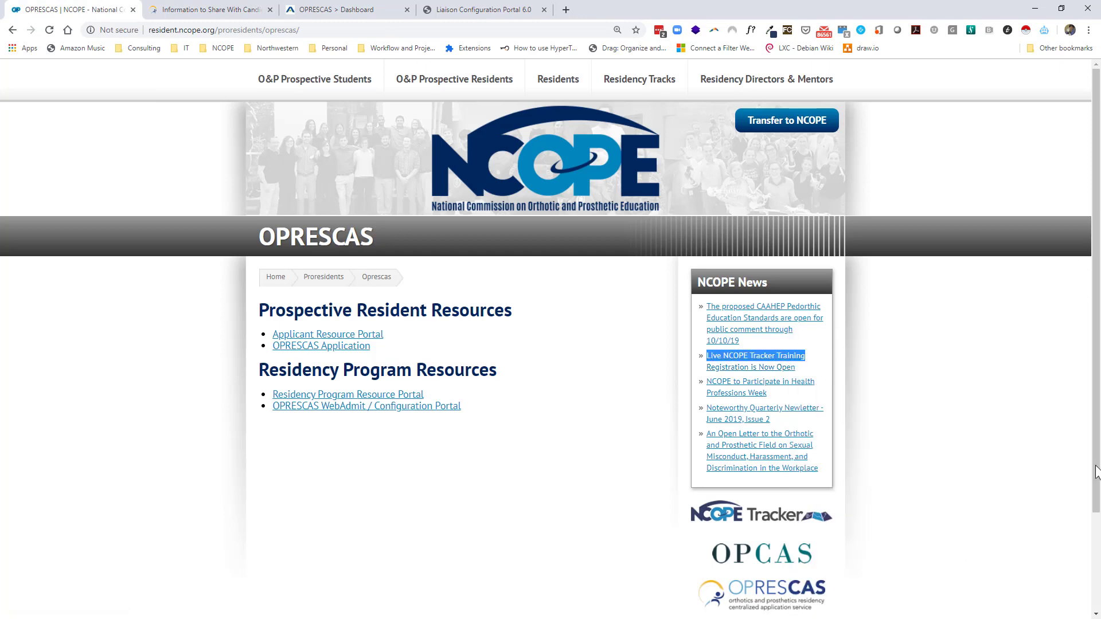
pyautogui.scroll(-1, 1030, 379)
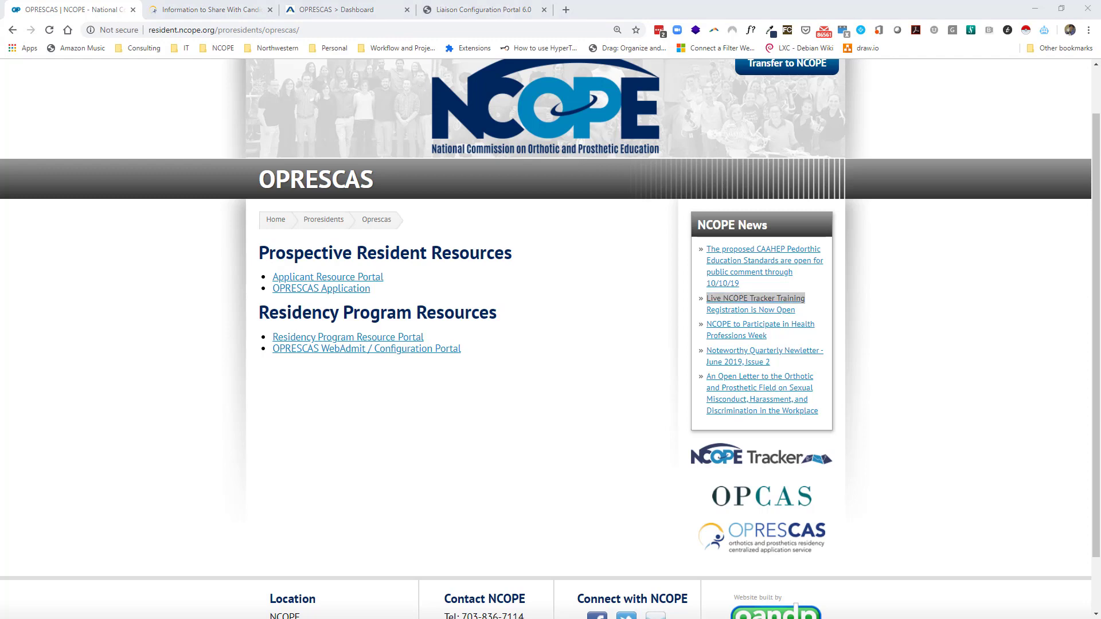
pyautogui.moveTo(1100, 147); pyautogui.dragTo(446, 21)
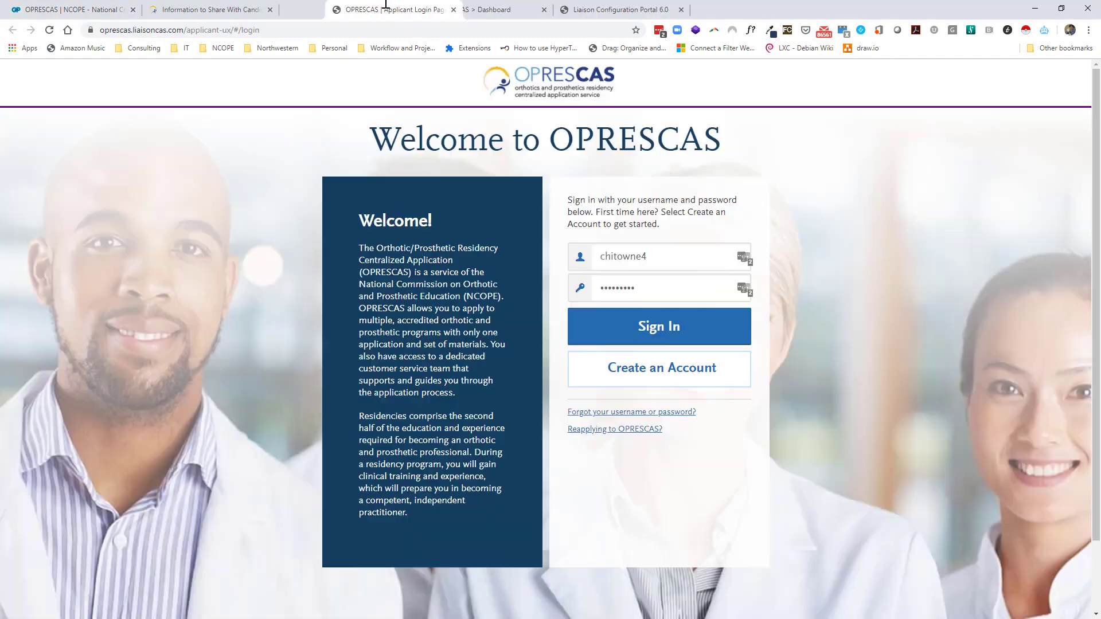
# Sign in to the applicant portal and review the program search State filter options.
pyautogui.click(657, 325)
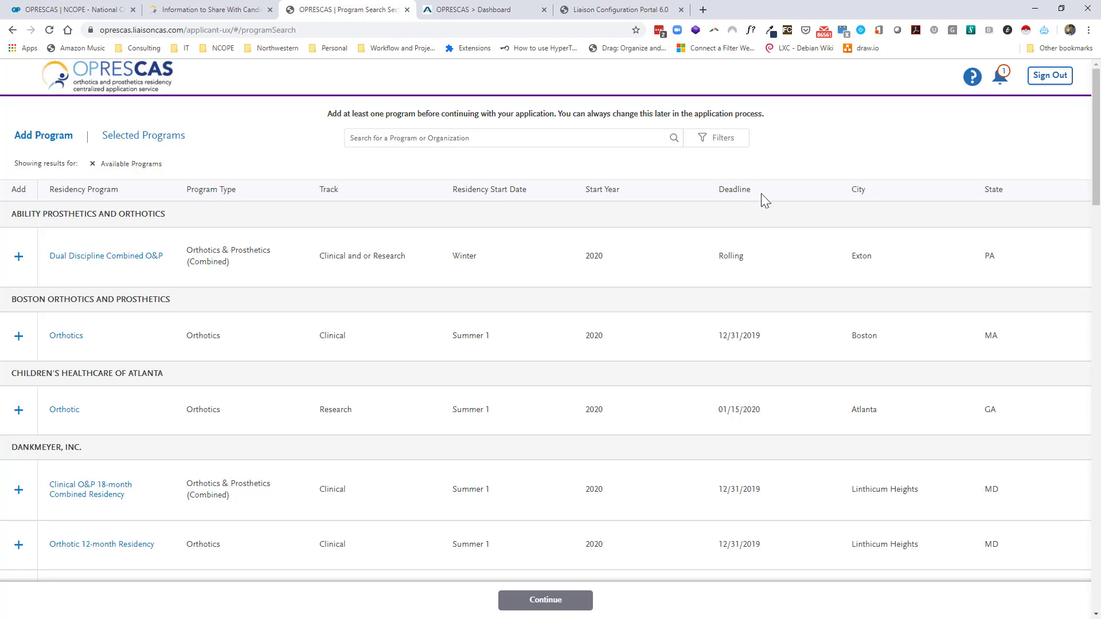
pyautogui.click(722, 137)
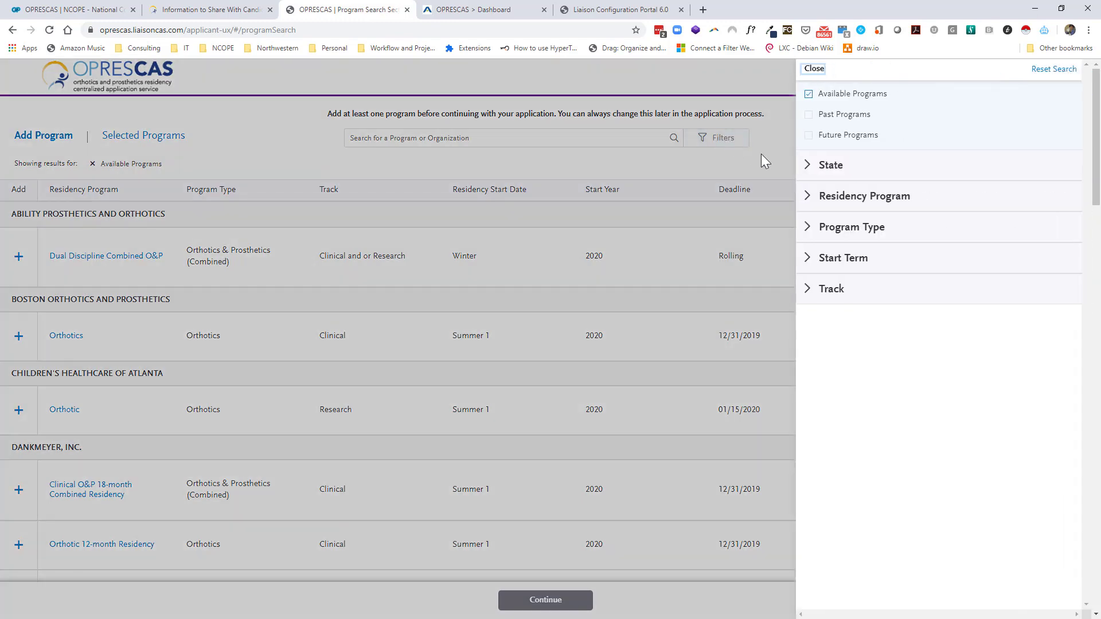
pyautogui.click(827, 165)
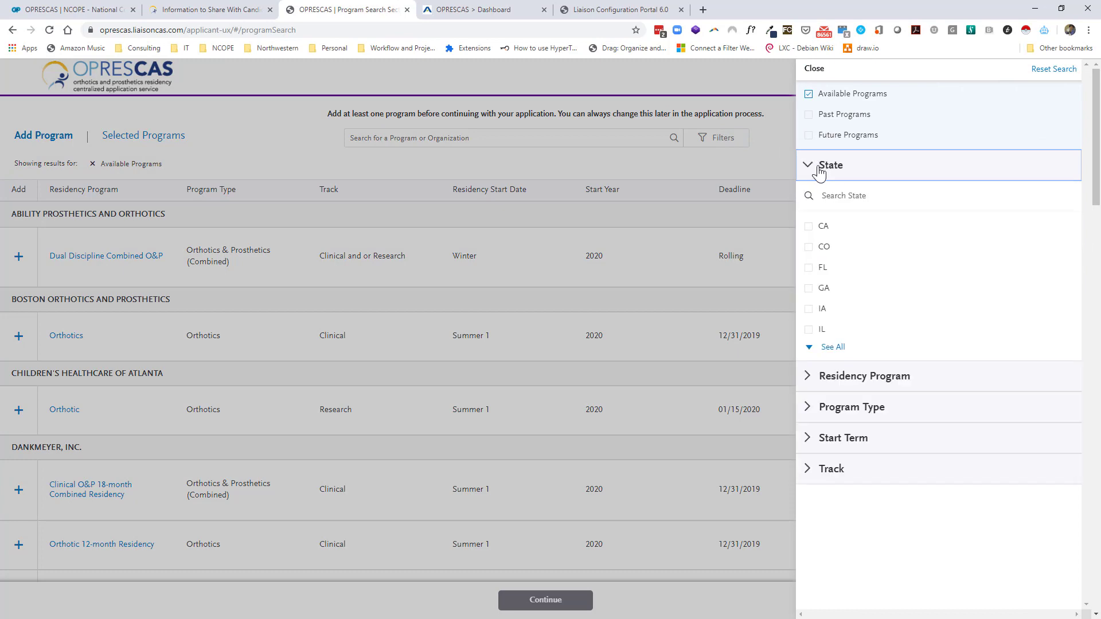
pyautogui.click(832, 349)
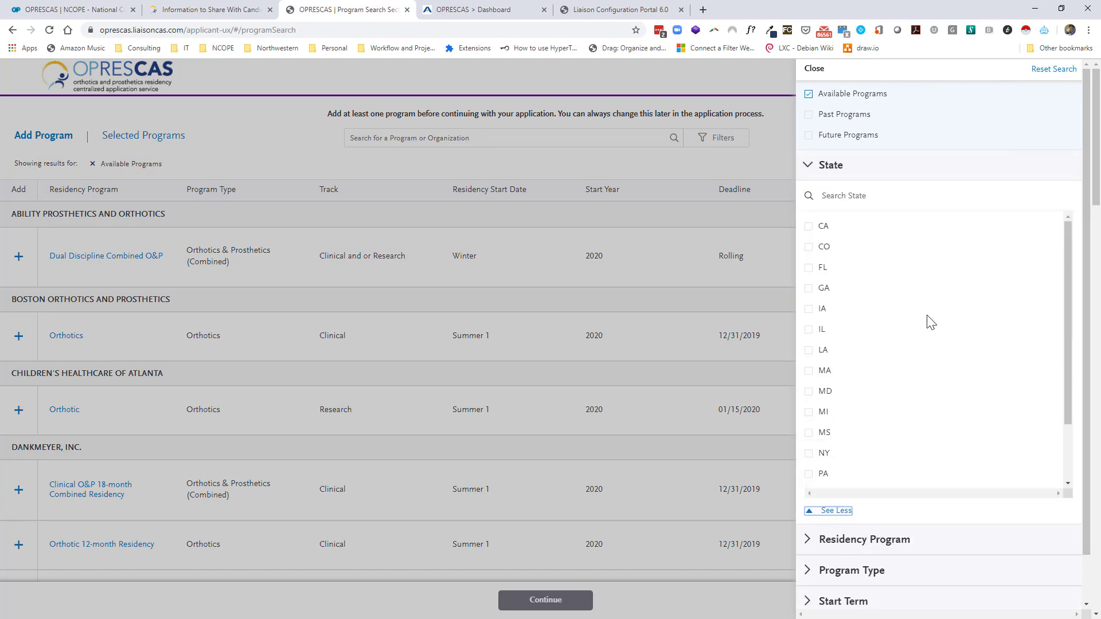
pyautogui.scroll(-3, 915, 368)
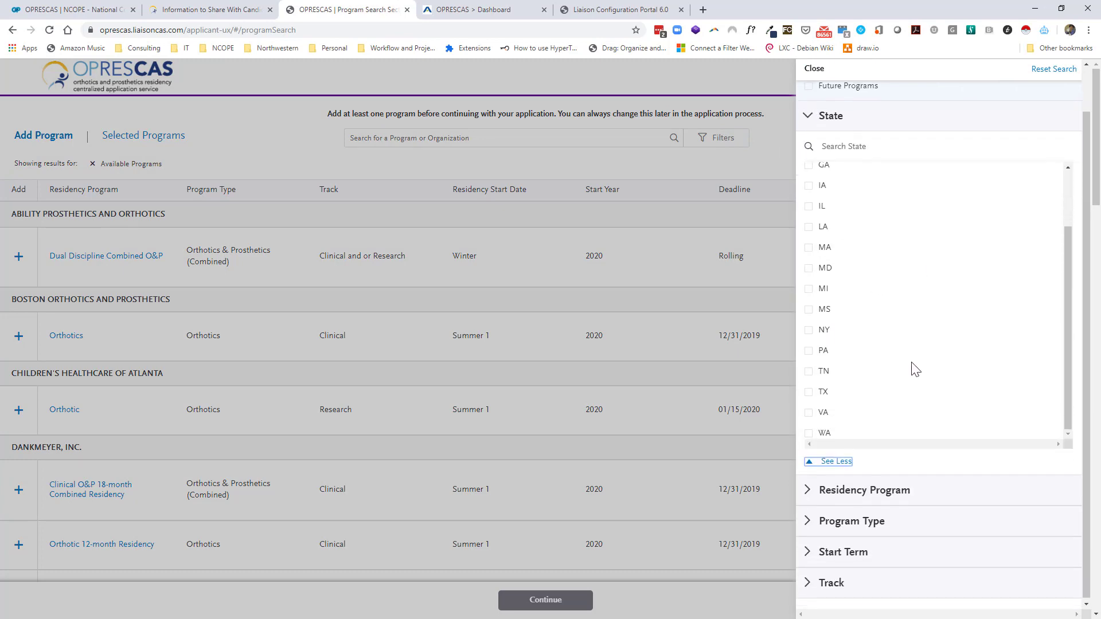
pyautogui.scroll(3, 913, 368)
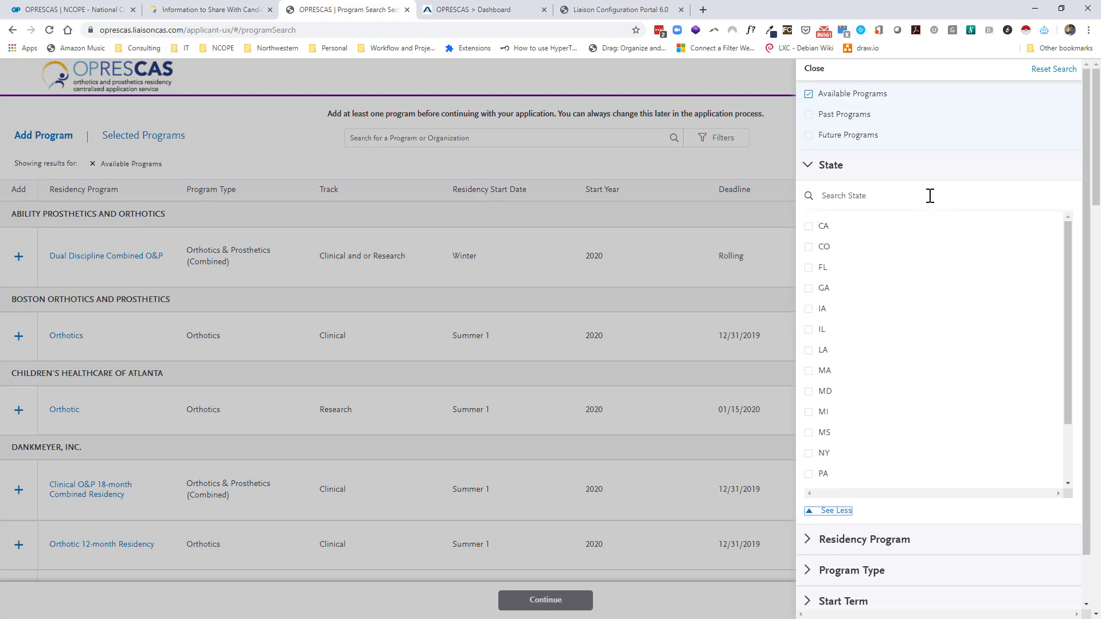
# Filter to Future Programs only, unchecking Available Programs, and browse the results.
pyautogui.click(809, 136)
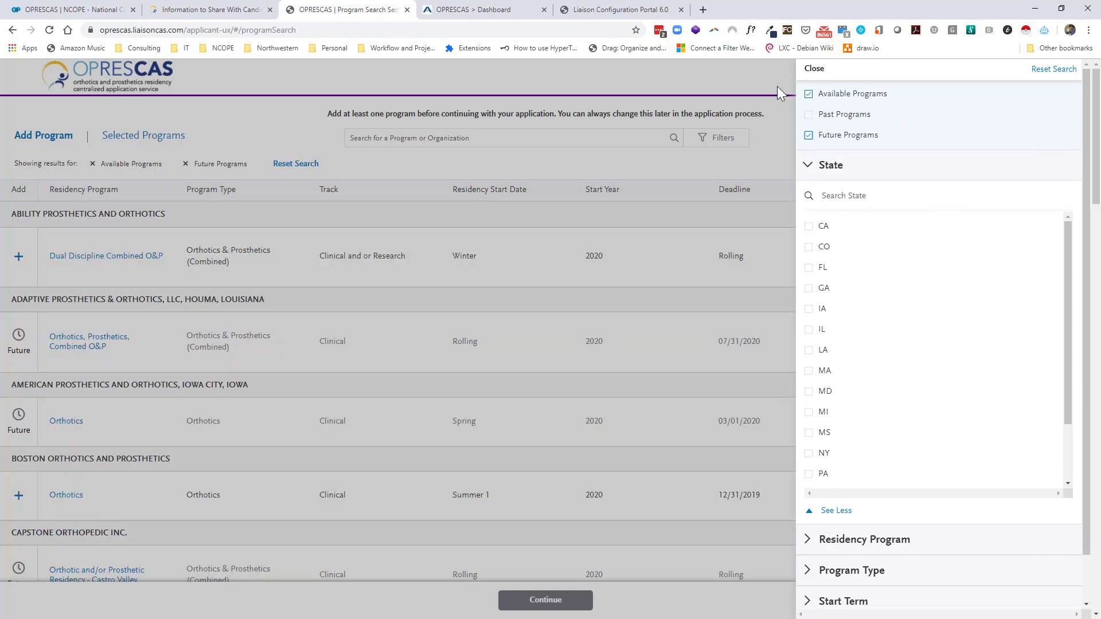
pyautogui.click(809, 94)
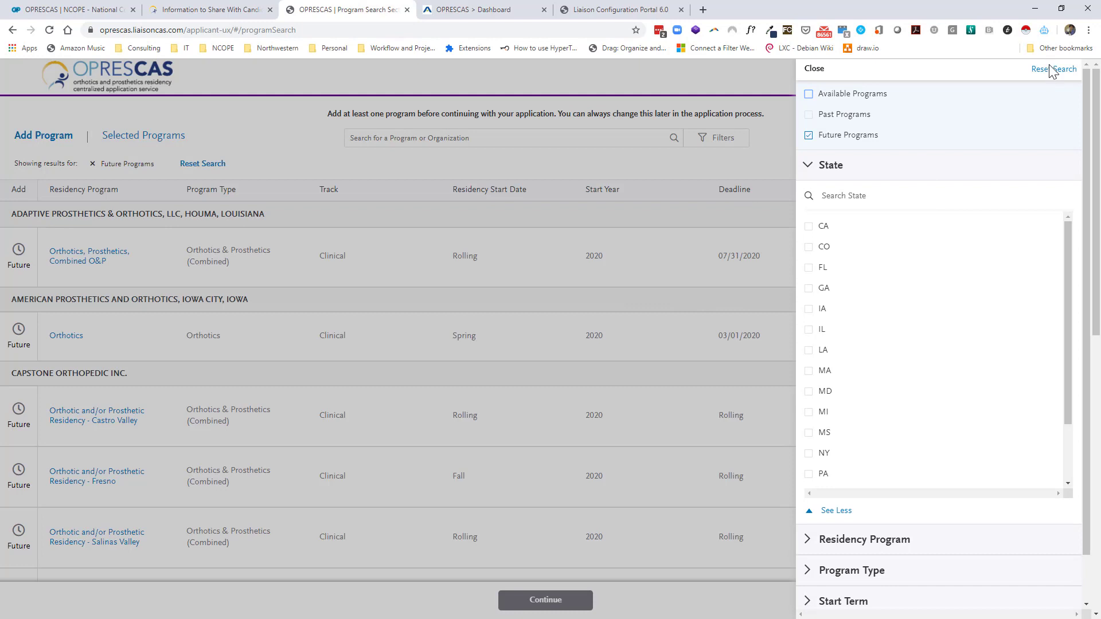
pyautogui.click(815, 69)
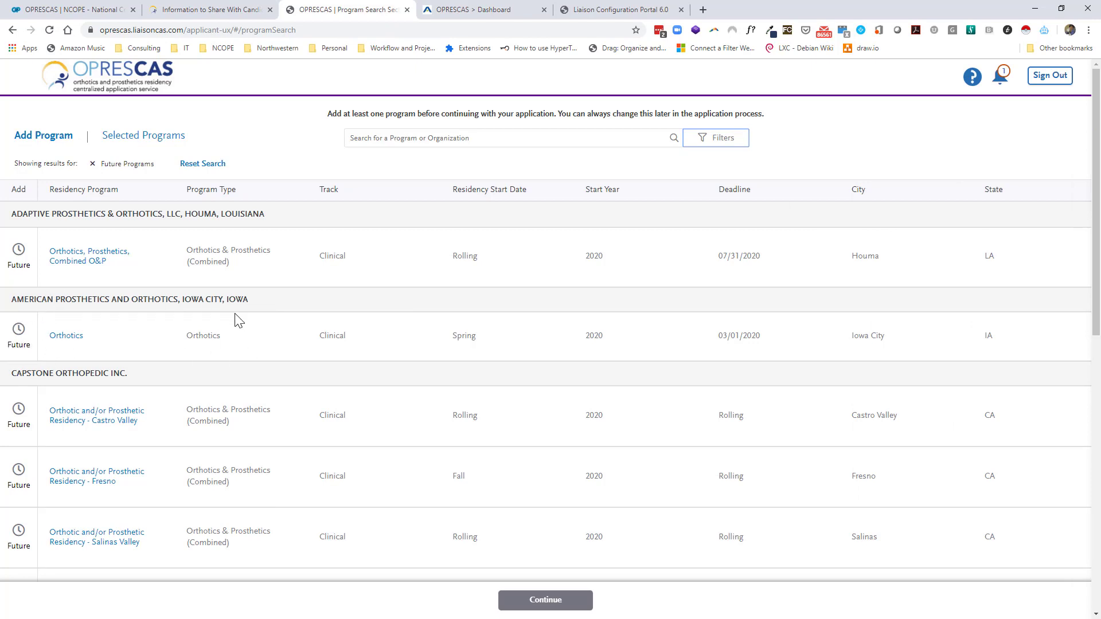
pyautogui.scroll(-6, 236, 321)
pyautogui.scroll(-4, 239, 321)
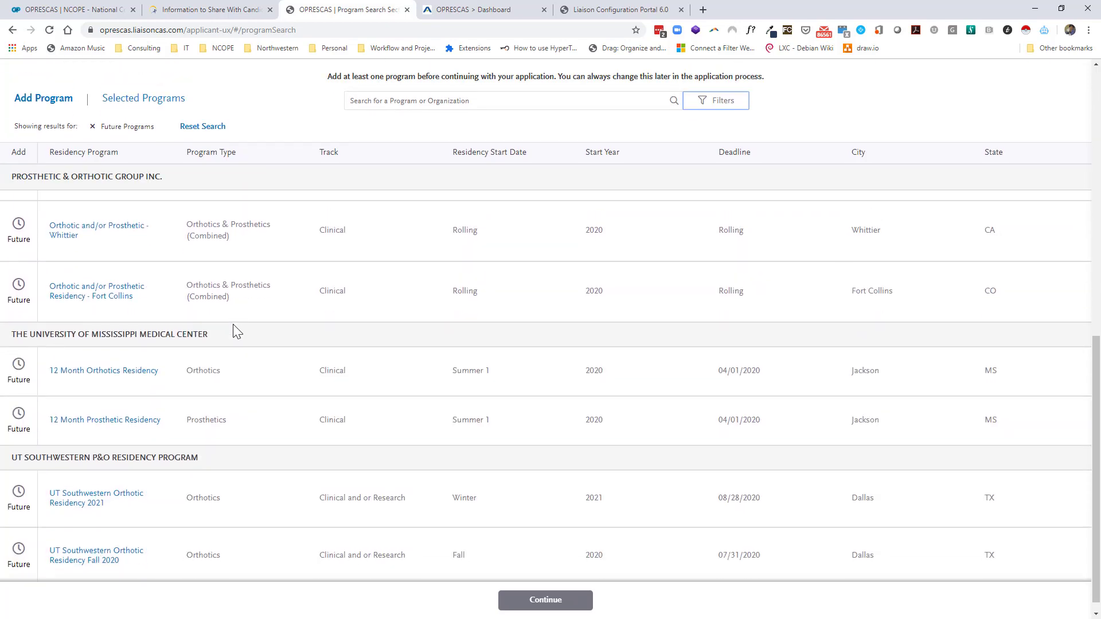
pyautogui.scroll(10, 235, 325)
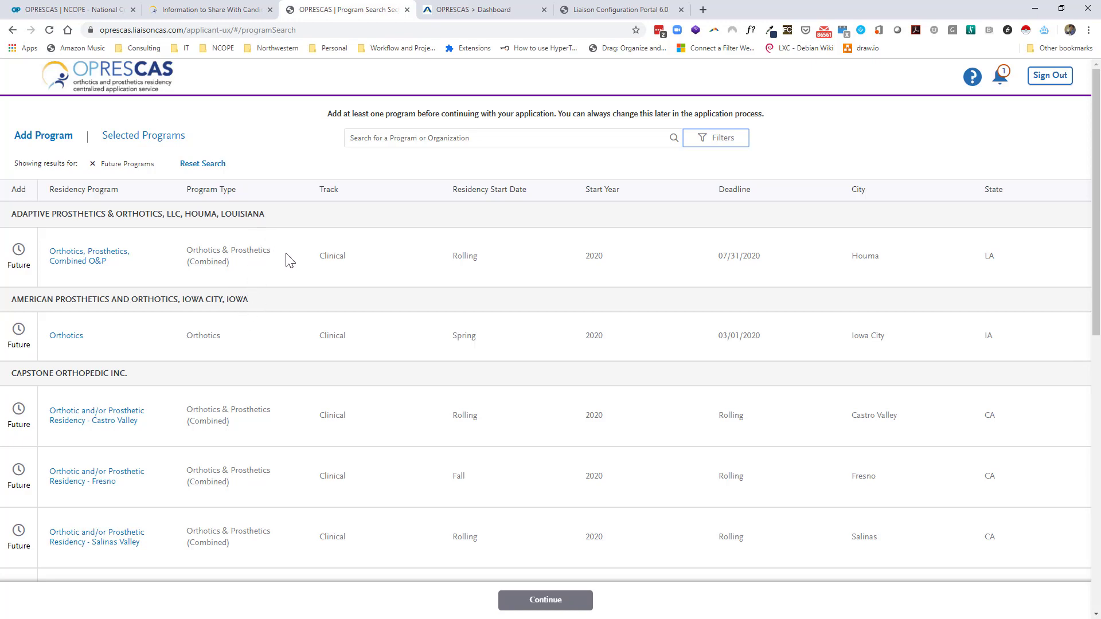
pyautogui.scroll(-1, 287, 264)
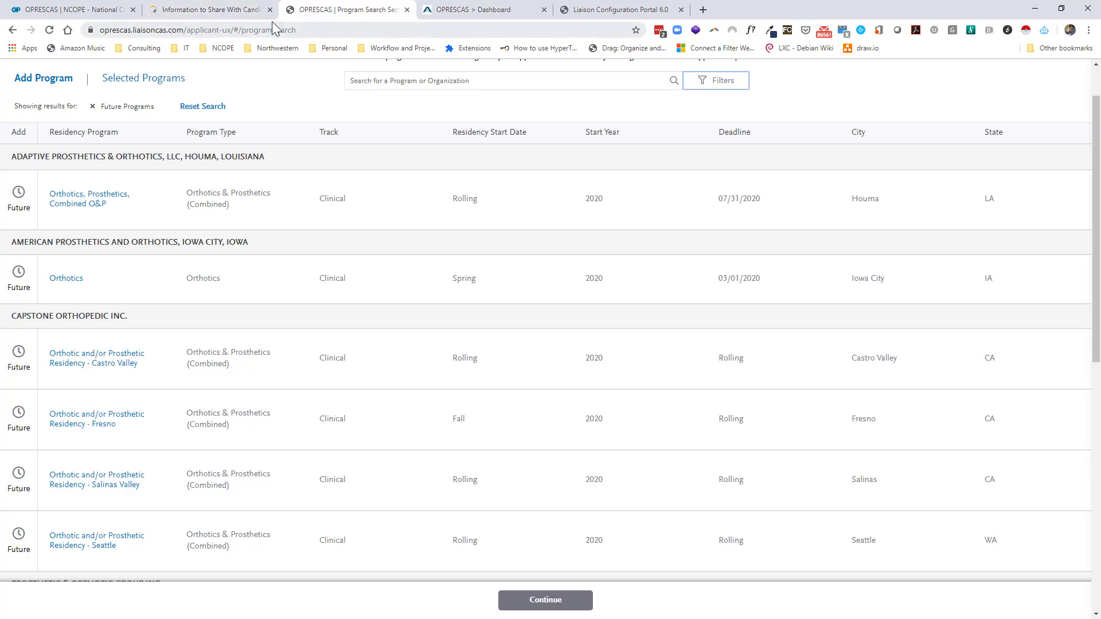
# Switch the dashboard to the 2015 - 2016 cycle, then back to 2019 - 2020.
pyautogui.click(485, 11)
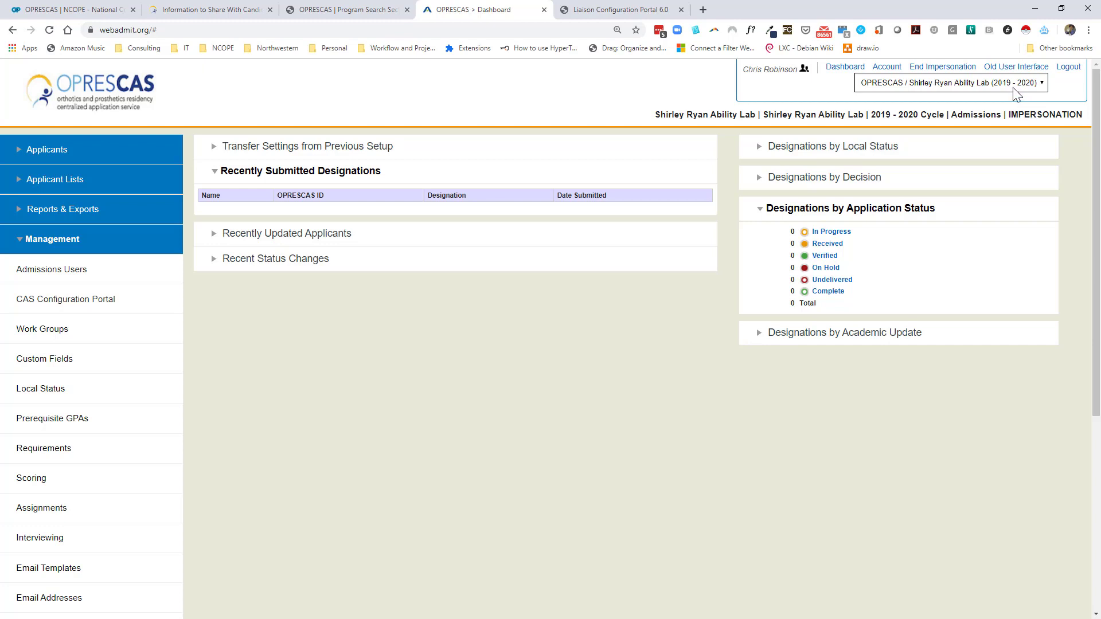
pyautogui.click(1016, 95)
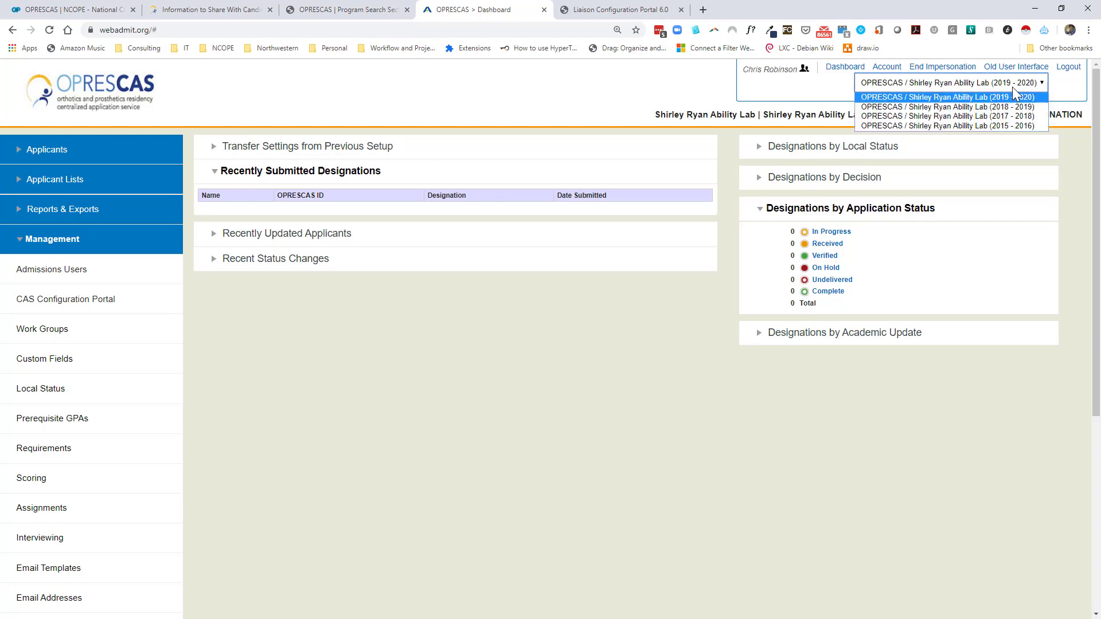
pyautogui.click(1011, 98)
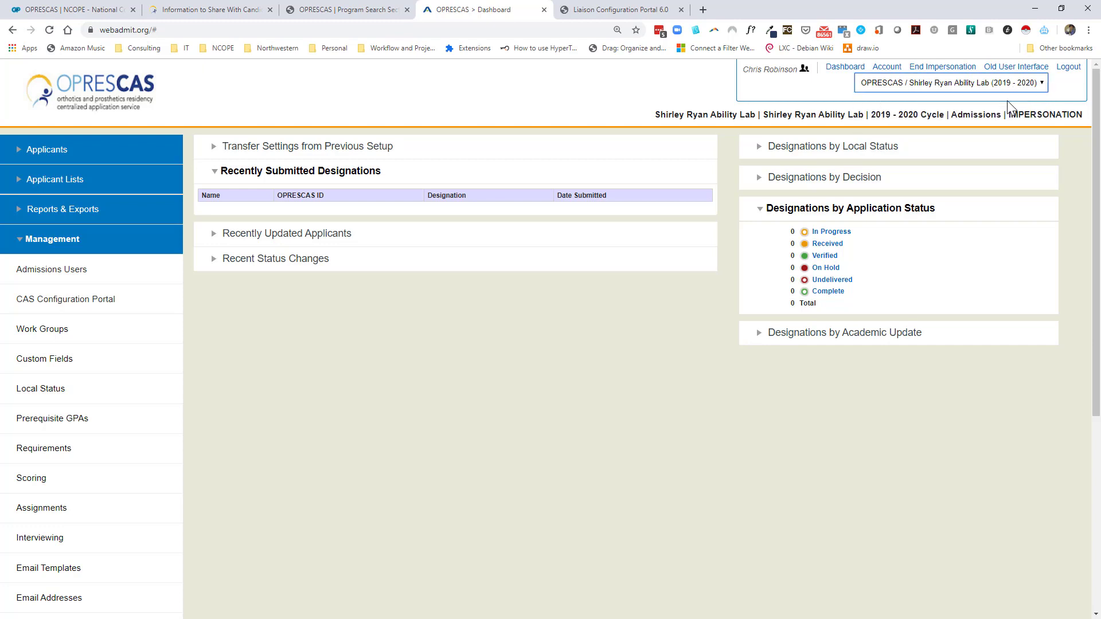
pyautogui.click(1003, 85)
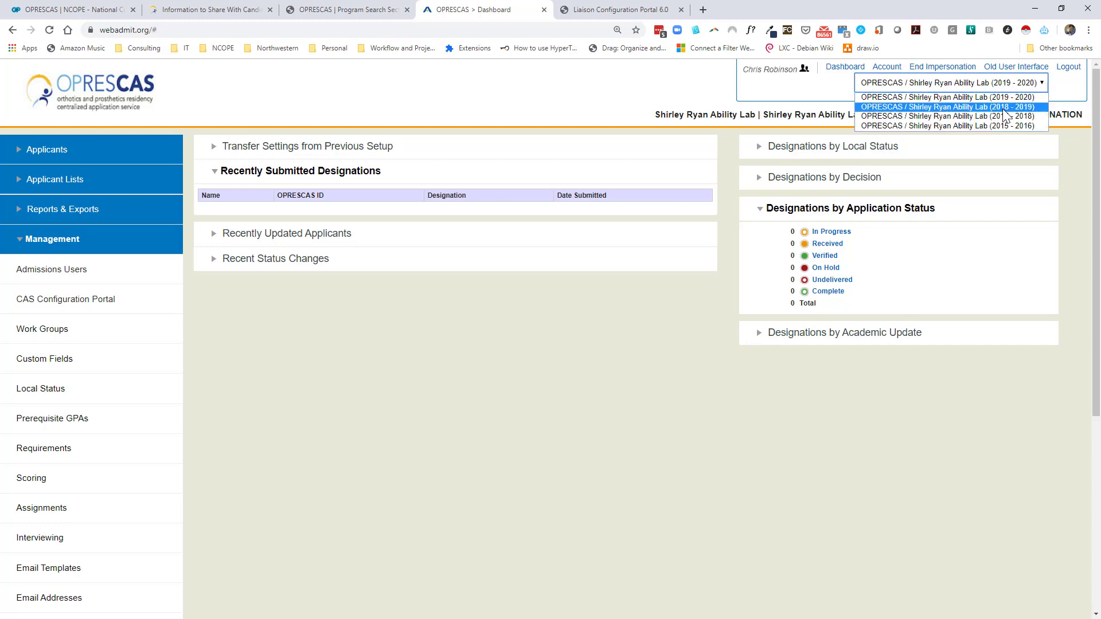
pyautogui.click(1005, 113)
pyautogui.click(1000, 86)
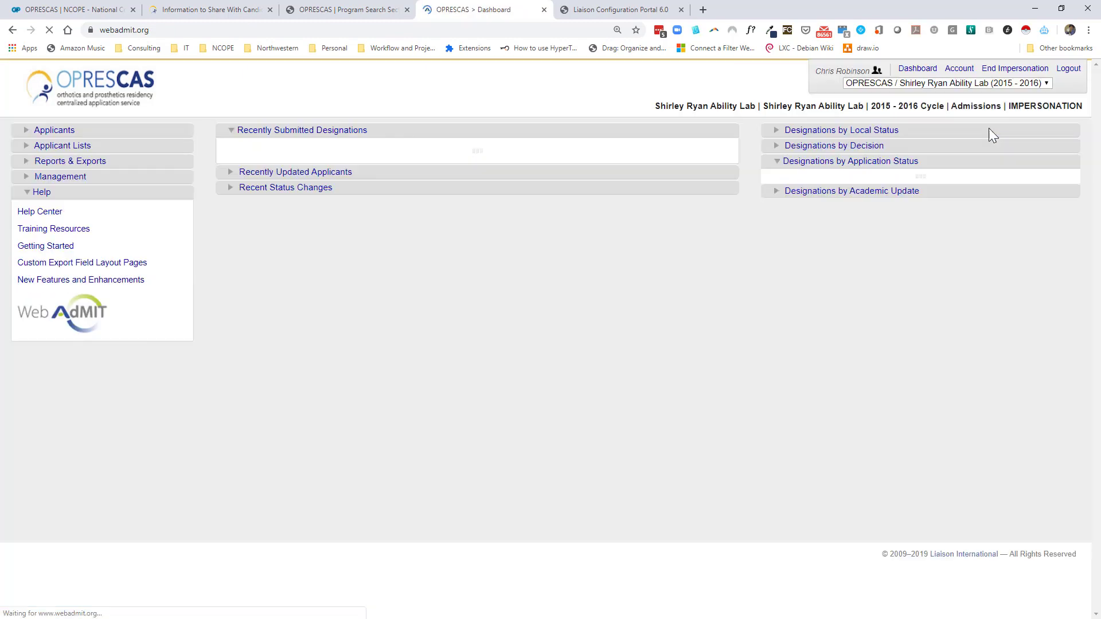
pyautogui.click(1004, 84)
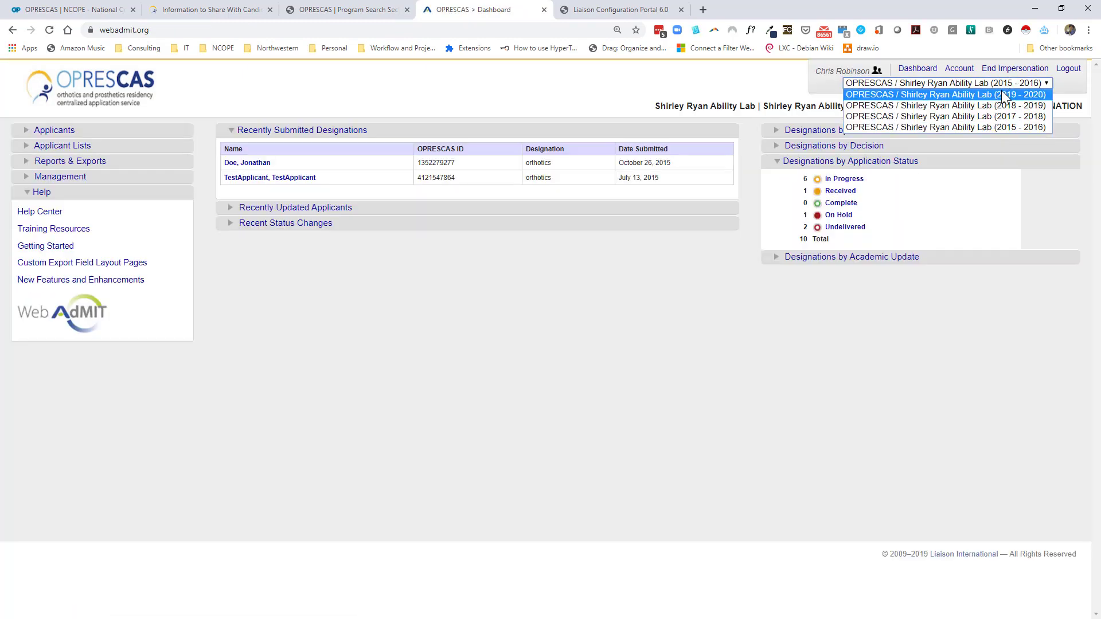
pyautogui.click(1003, 94)
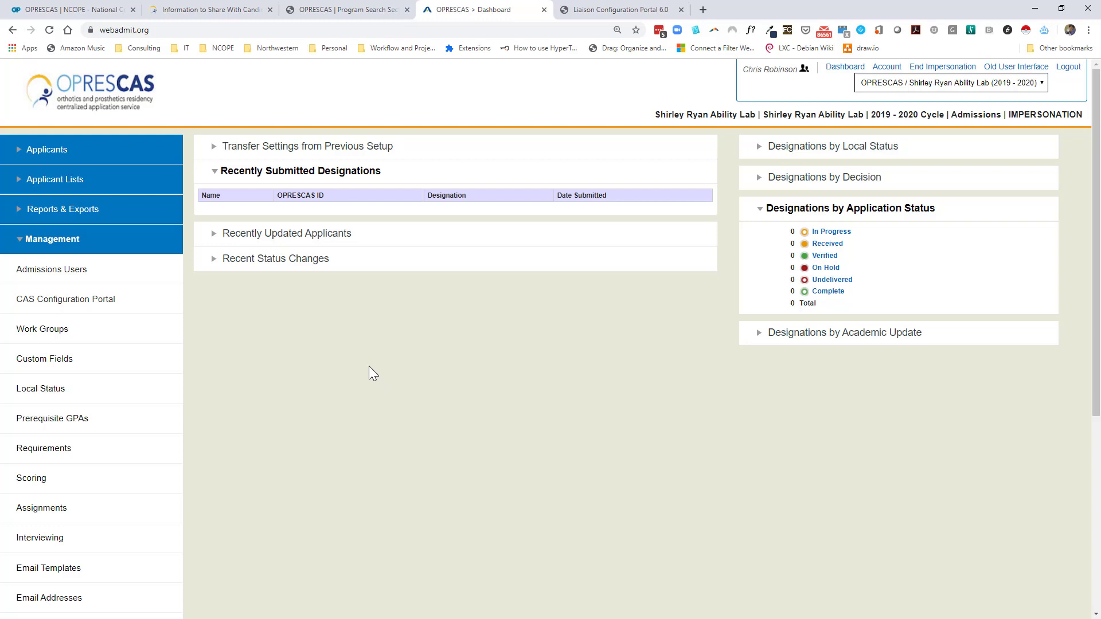
# Start a new admissions user and enter the staff member's first and last name.
pyautogui.click(42, 274)
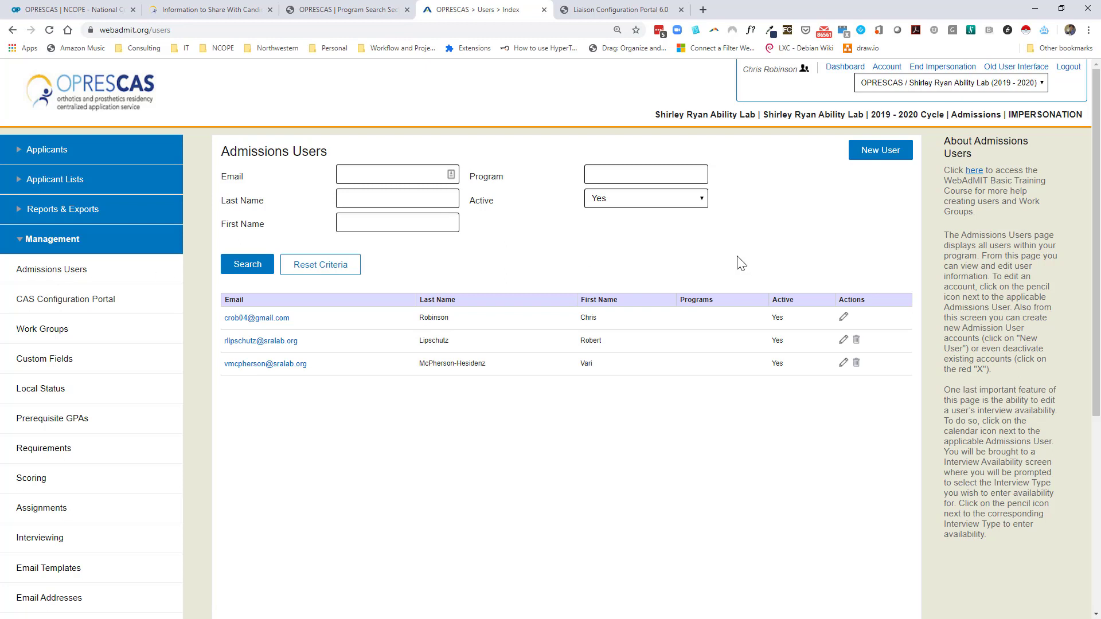
pyautogui.moveTo(878, 159)
pyautogui.mouseDown()
pyautogui.moveTo(792, 212)
pyautogui.moveTo(880, 154)
pyautogui.mouseUp()
pyautogui.click(878, 164)
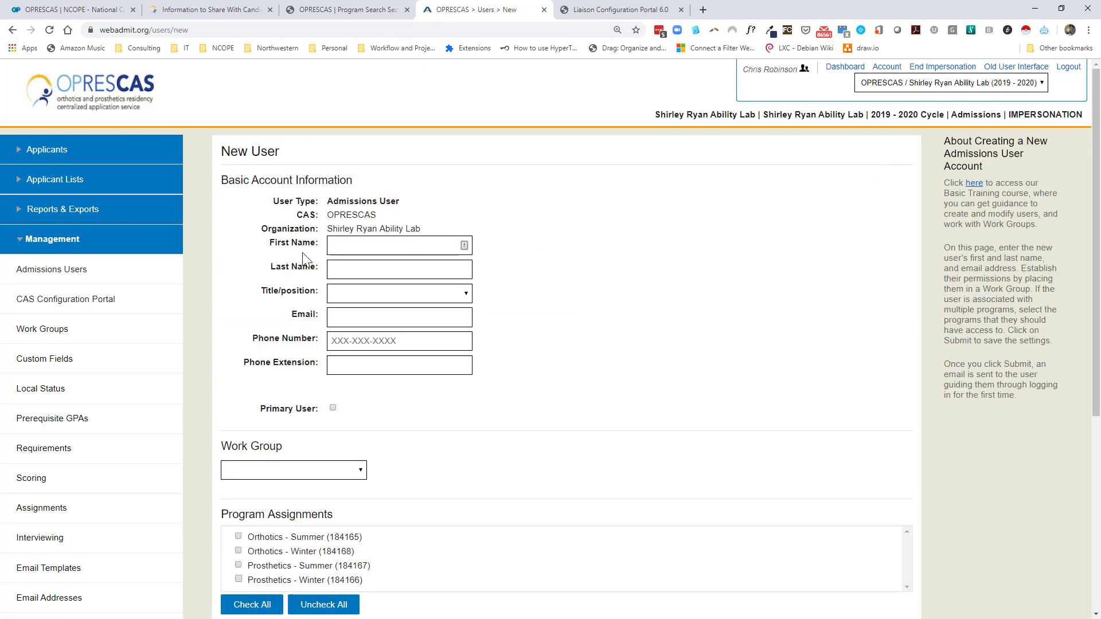
pyautogui.click(358, 245)
pyautogui.press('Tab')
# Set the user's title to Dept Chair and enter their e-mail address.
pyautogui.press('Tab')
pyautogui.press('Down')
pyautogui.press('Down')
pyautogui.press('Tab')
pyautogui.press('Tab')
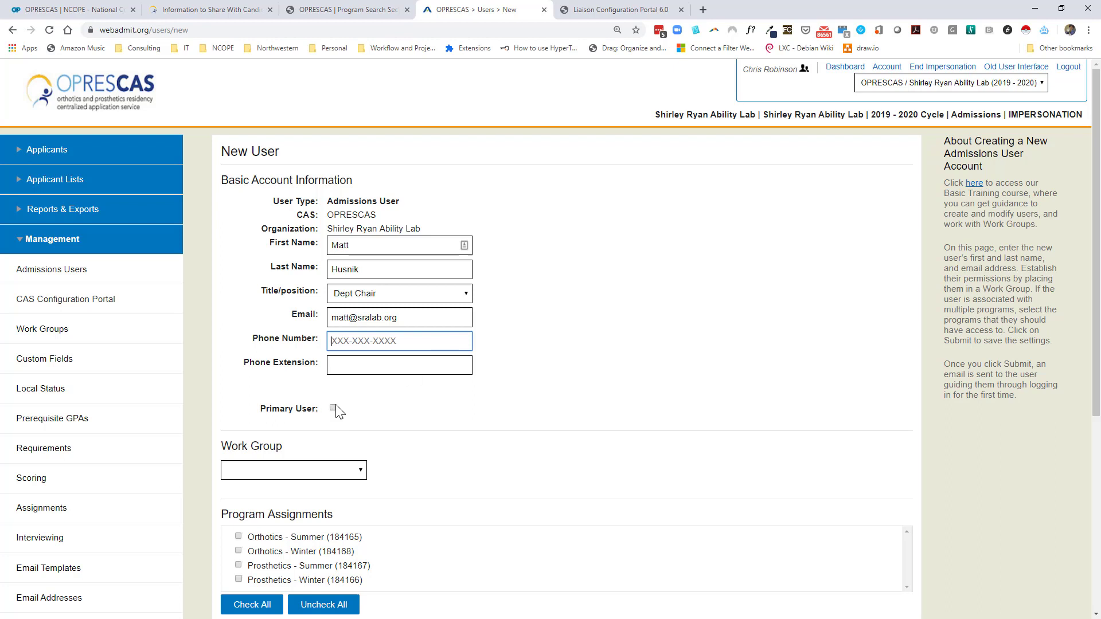
# Assign the new user to the WebAdMIT Administrators work group.
pyautogui.click(347, 467)
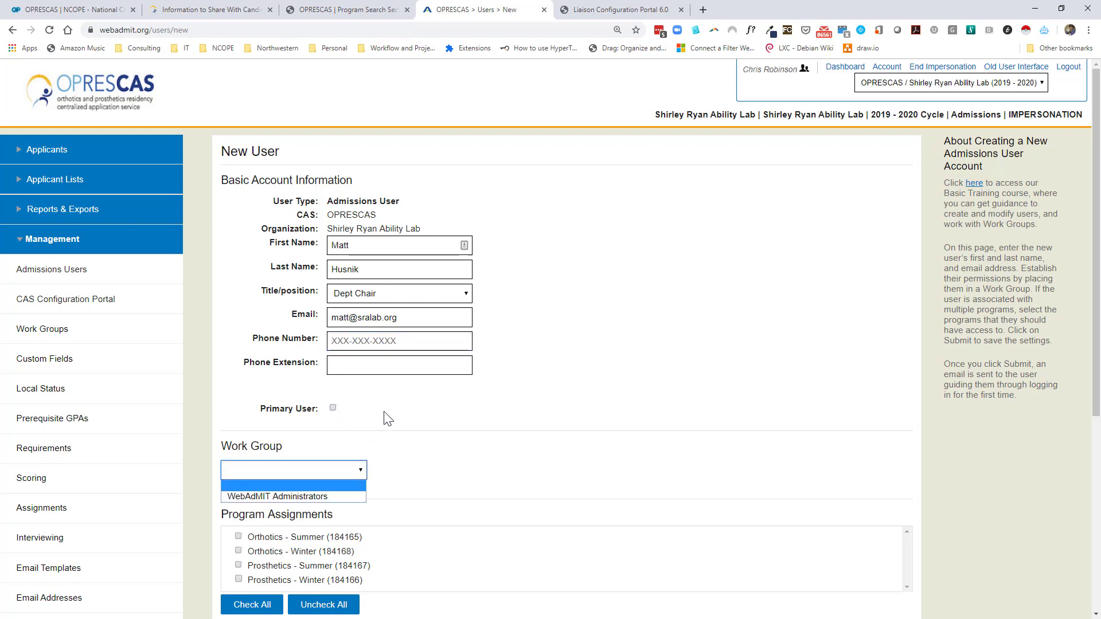
pyautogui.click(301, 496)
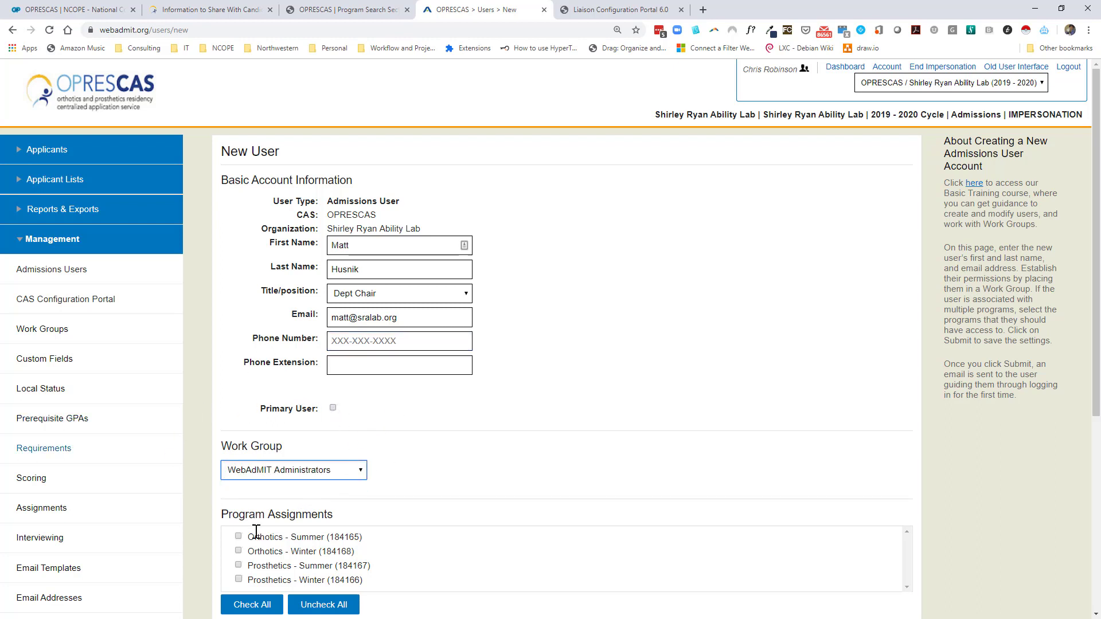
pyautogui.scroll(-2, 537, 377)
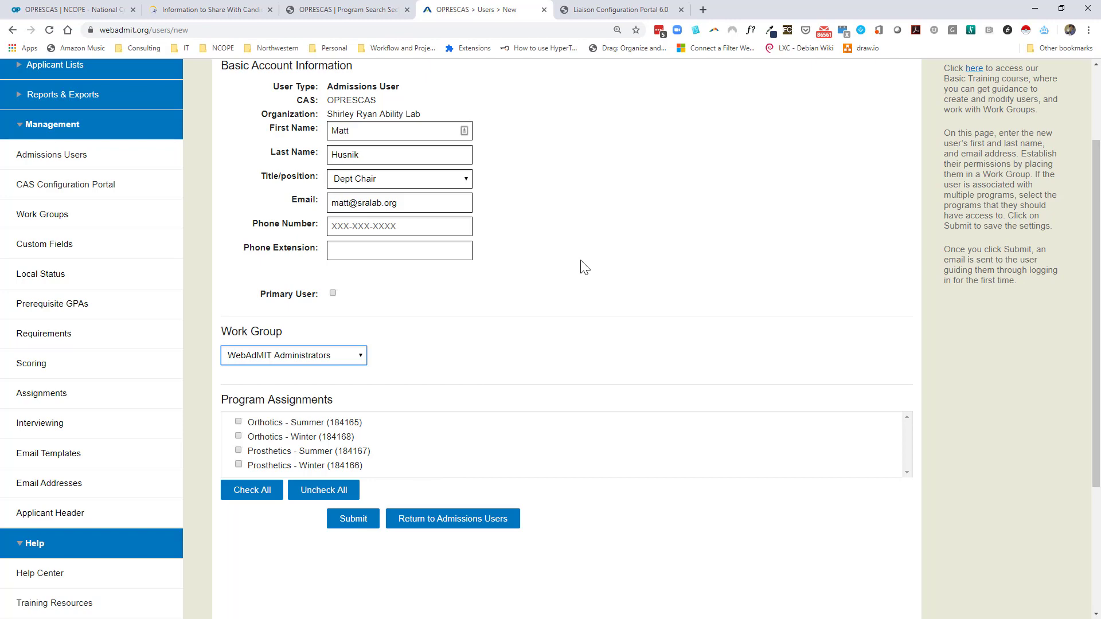
pyautogui.scroll(2, 628, 238)
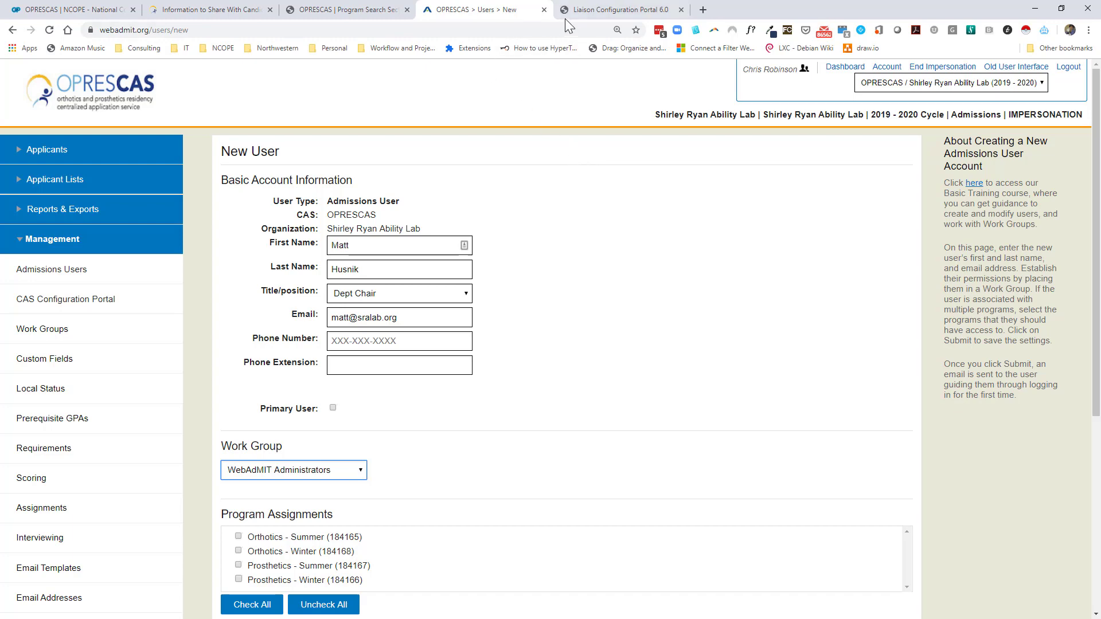
pyautogui.scroll(-5, 364, 275)
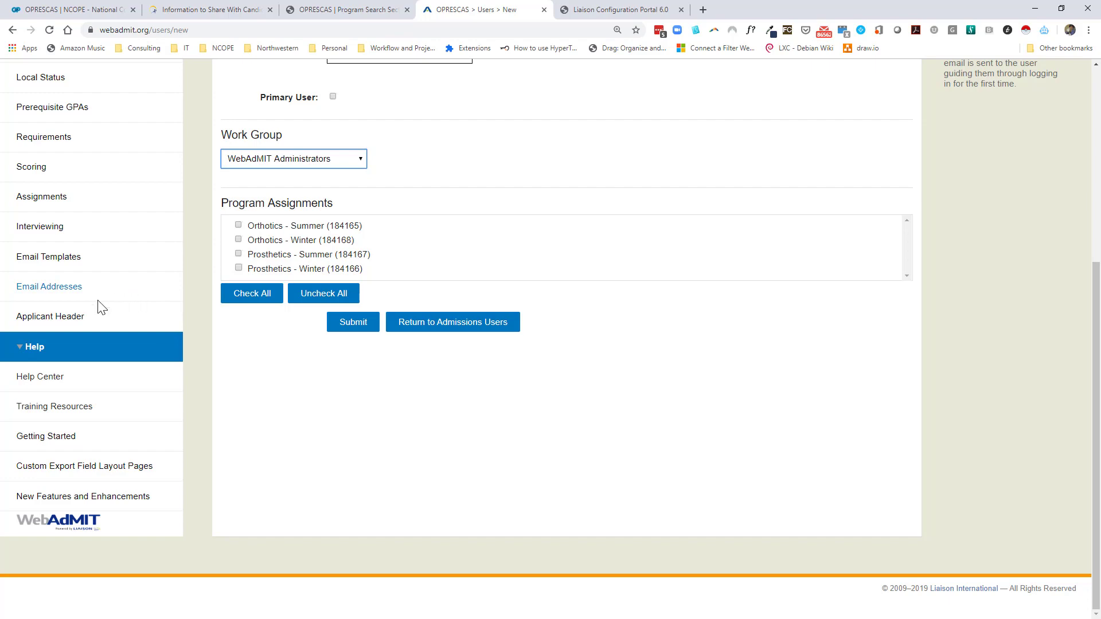
pyautogui.scroll(5, 75, 359)
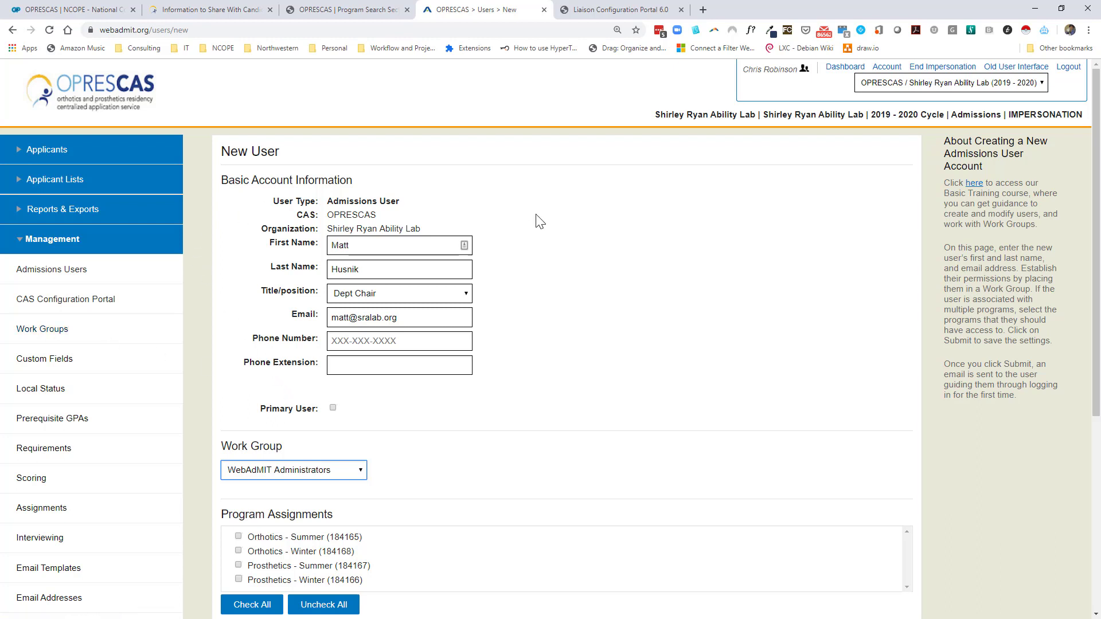
pyautogui.click(751, 69)
pyautogui.moveTo(743, 68); pyautogui.dragTo(799, 69)
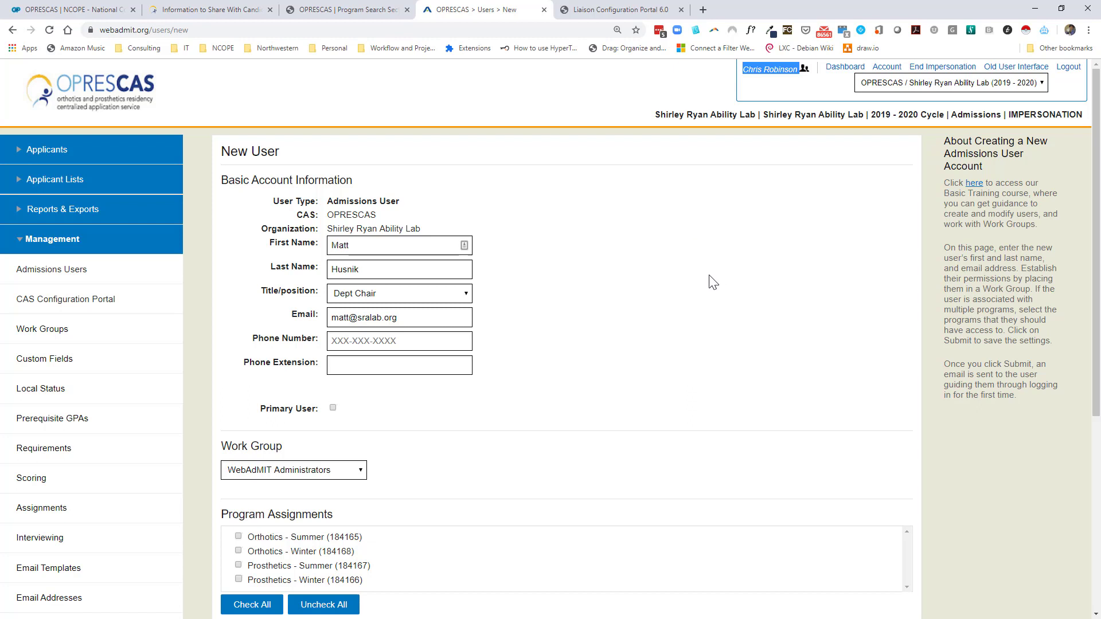
pyautogui.scroll(-1, 645, 307)
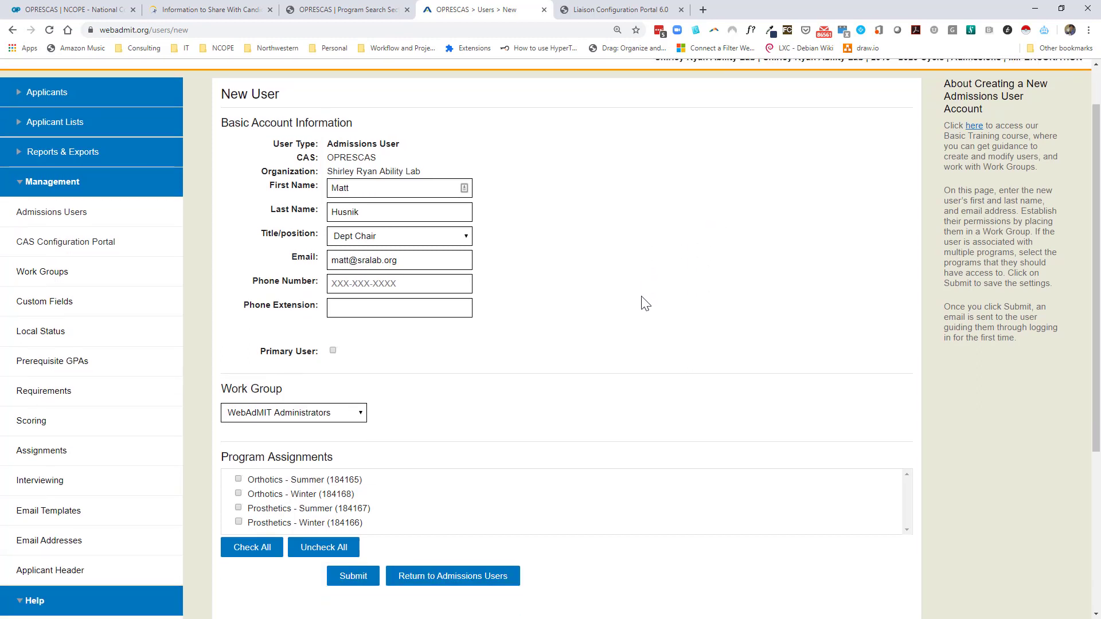
pyautogui.scroll(1, 631, 301)
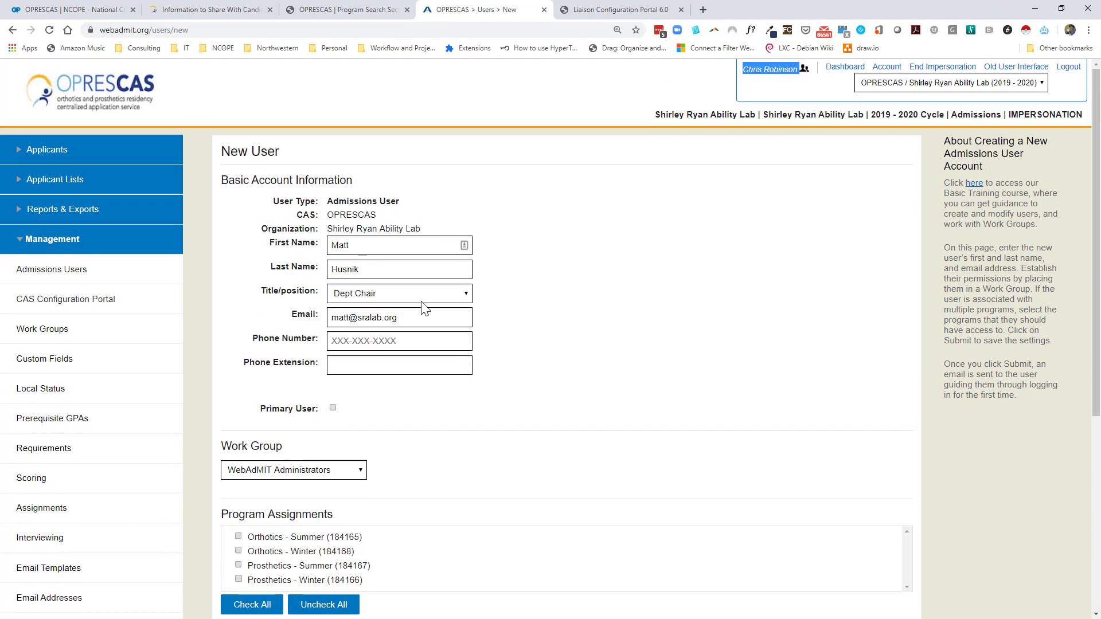
pyautogui.click(91, 310)
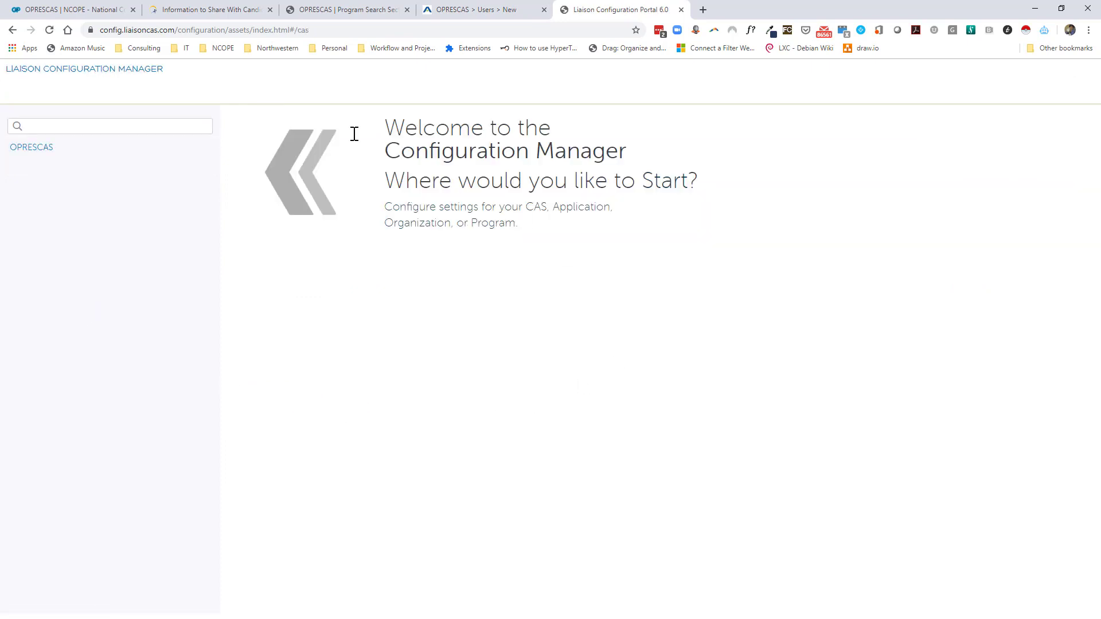
# Open OPRESCAS 2019-2020 > Shirley Ryan Ability Lab and choose + PROGRAM > COPY.
pyautogui.click(30, 151)
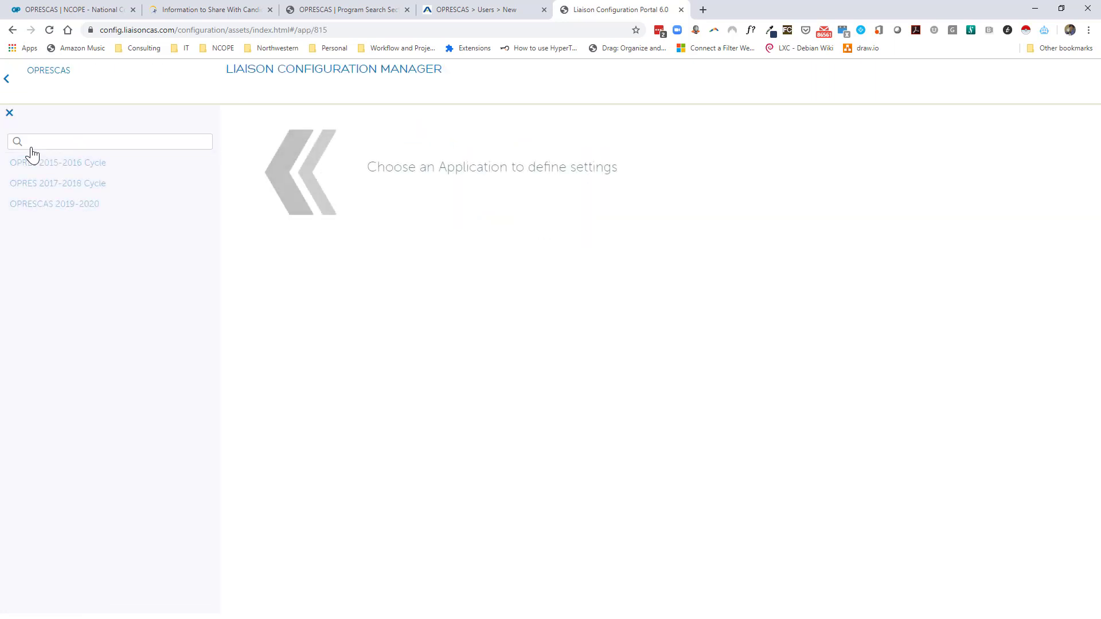
pyautogui.click(33, 212)
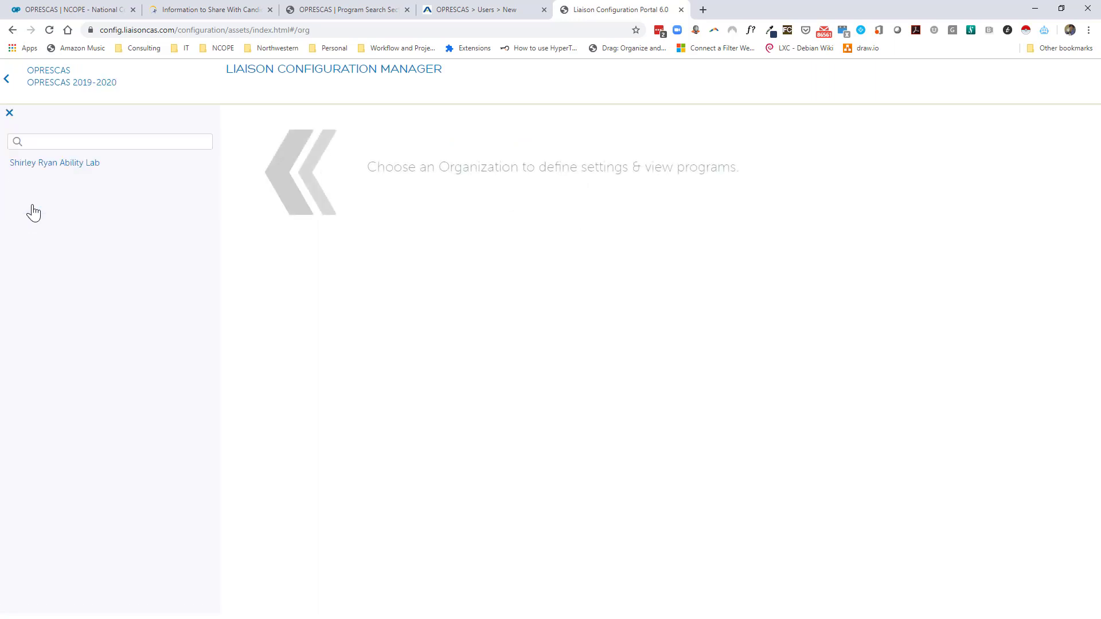
pyautogui.click(46, 167)
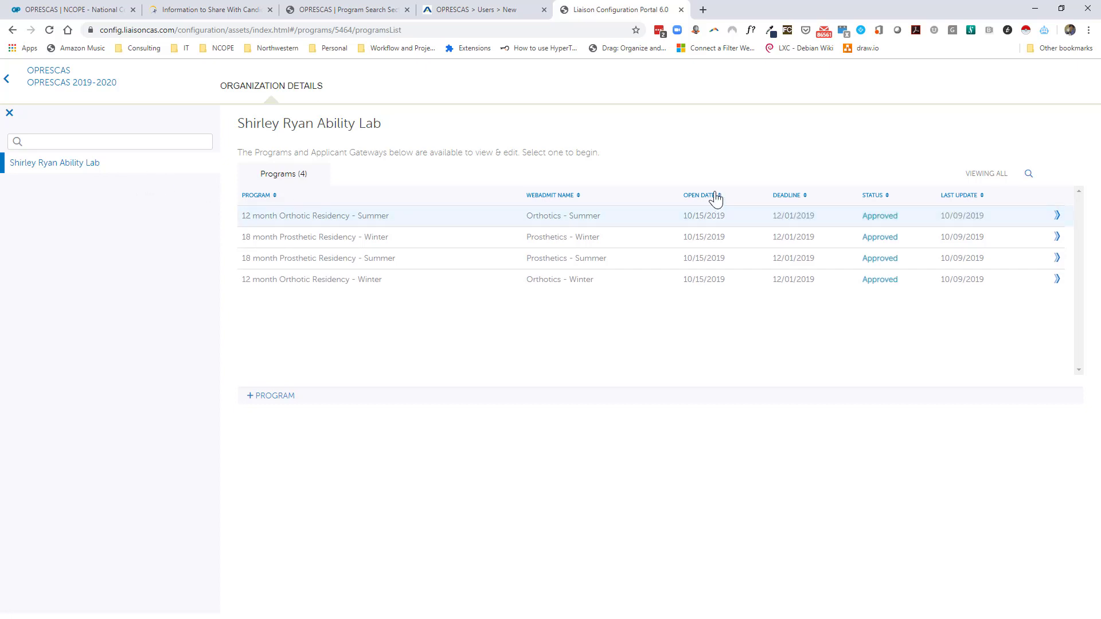
pyautogui.moveTo(841, 223)
pyautogui.moveTo(826, 285)
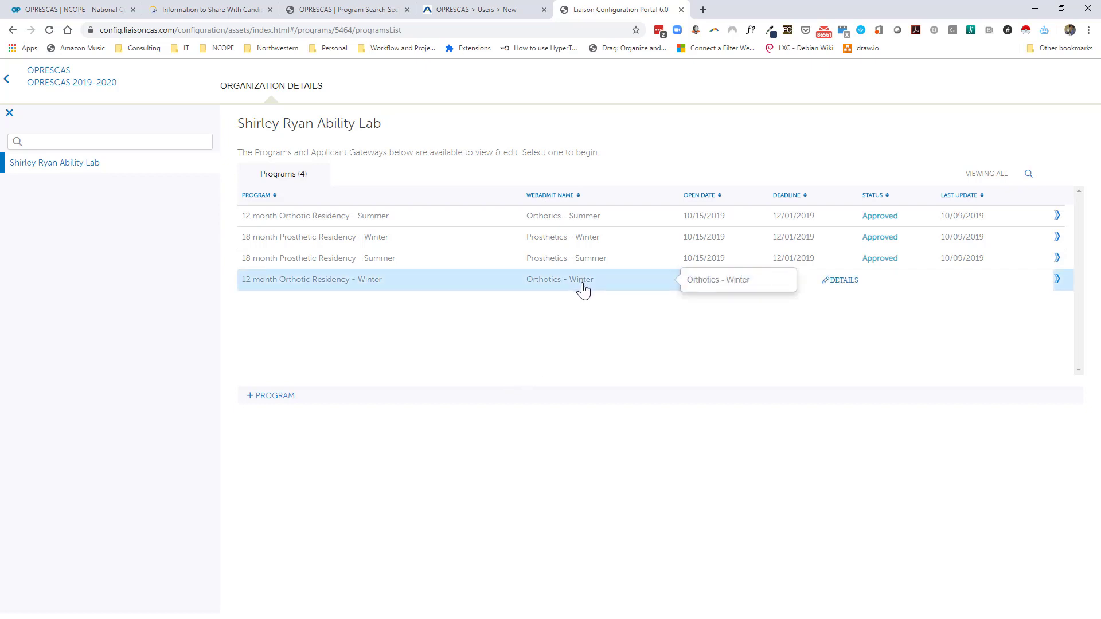
pyautogui.click(250, 401)
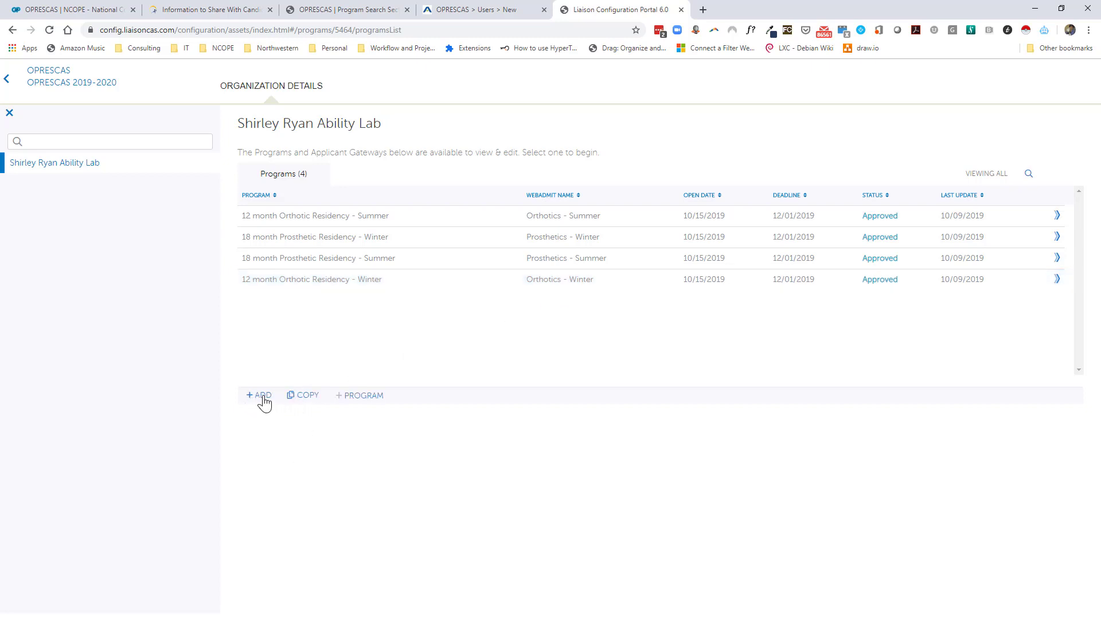
pyautogui.click(299, 400)
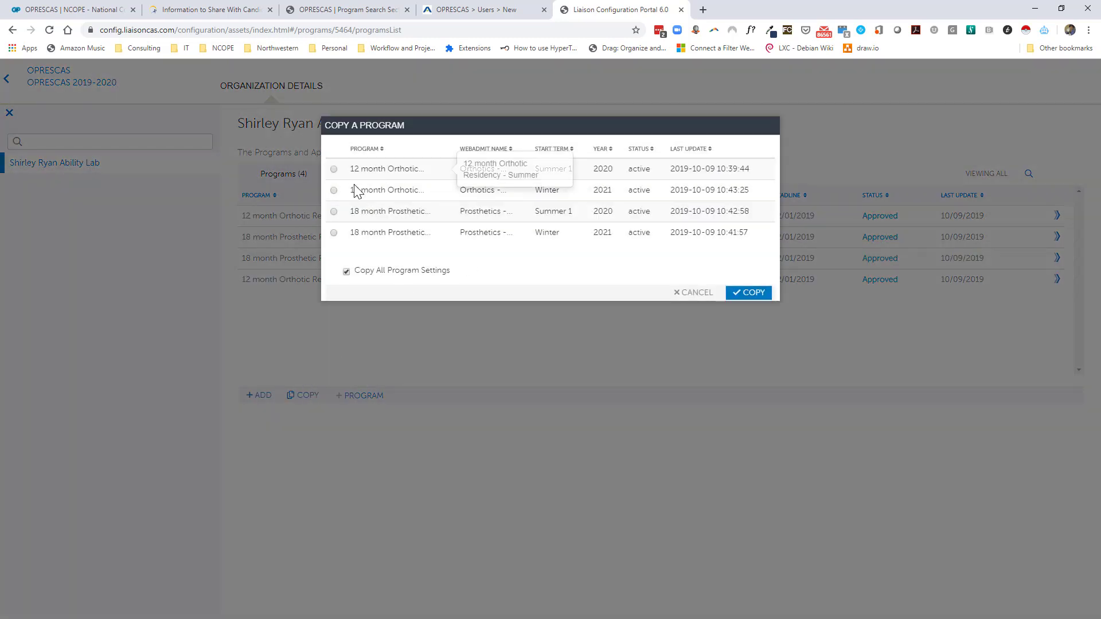
# Copy the Winter 12 month Orthotic Residency, creating the Draft program Winter-copy-1.
pyautogui.click(332, 191)
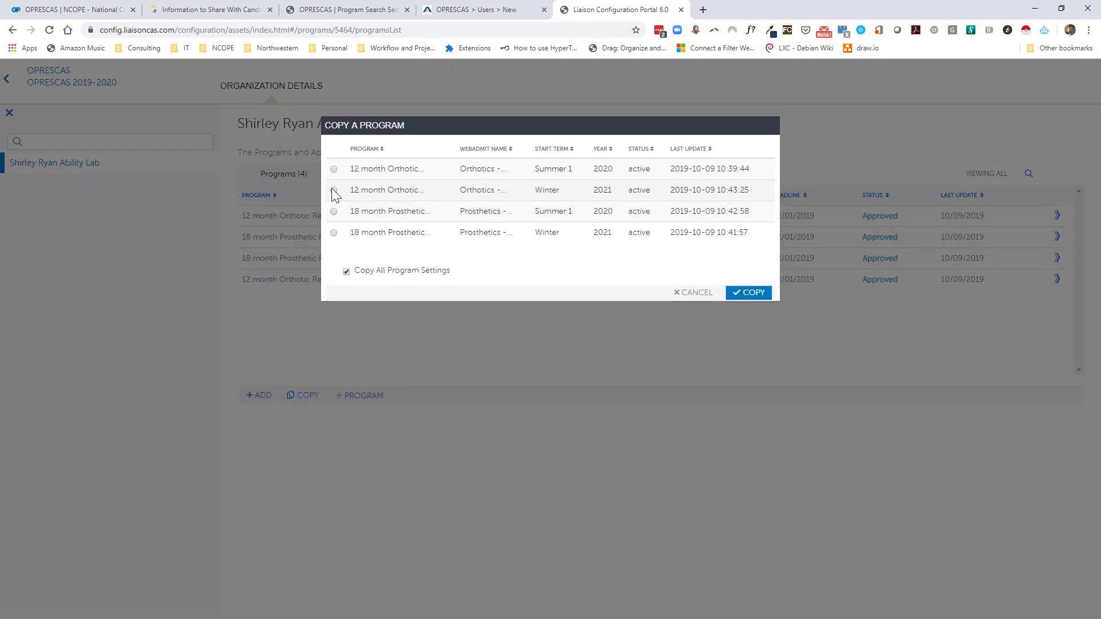
pyautogui.click(758, 294)
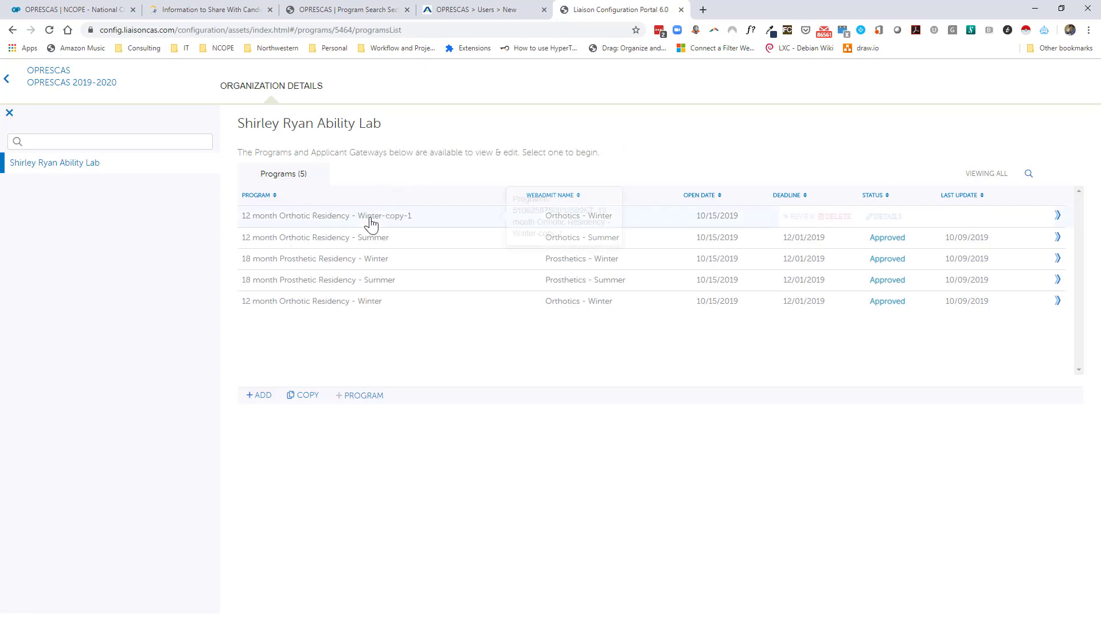
pyautogui.moveTo(488, 220)
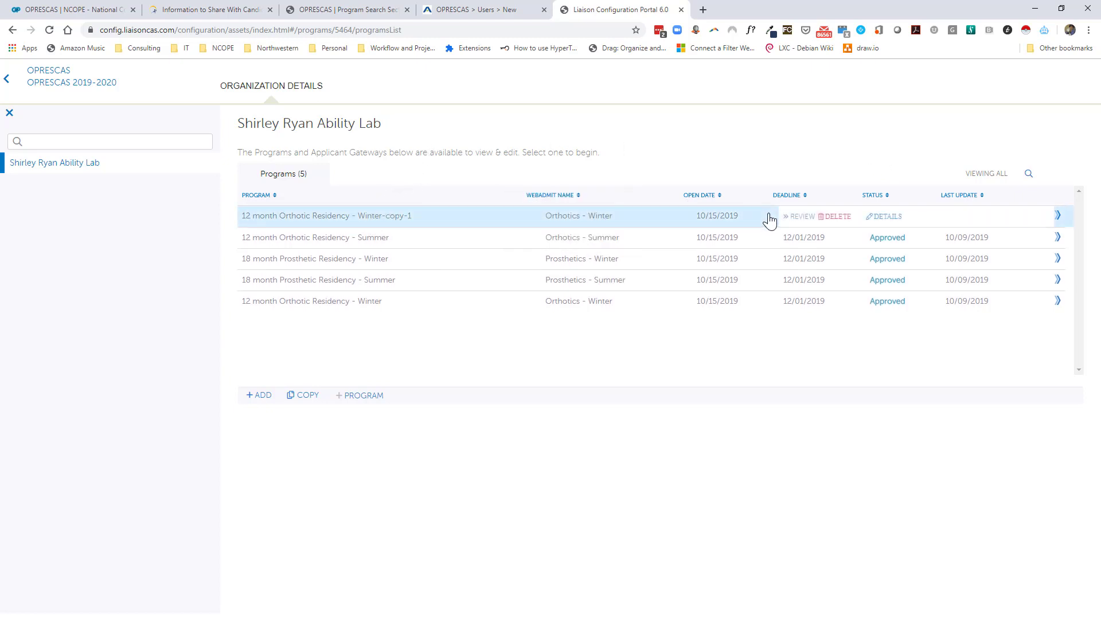
# Preview the Winter-copy-1 home page, check its HR careers website link, then close the preview.
pyautogui.click(887, 218)
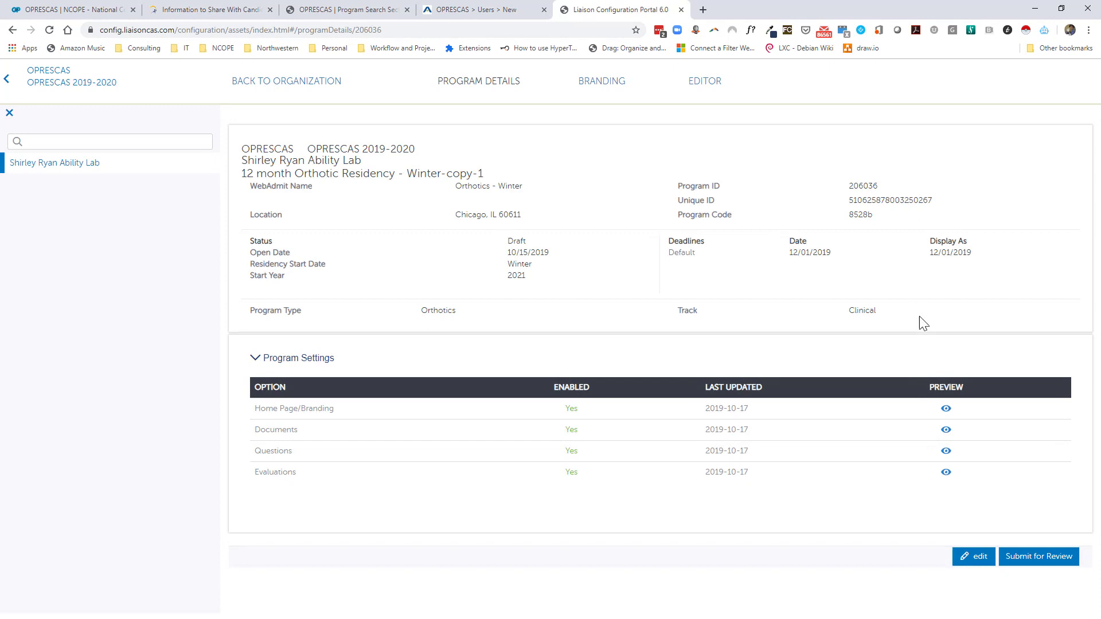
pyautogui.click(946, 410)
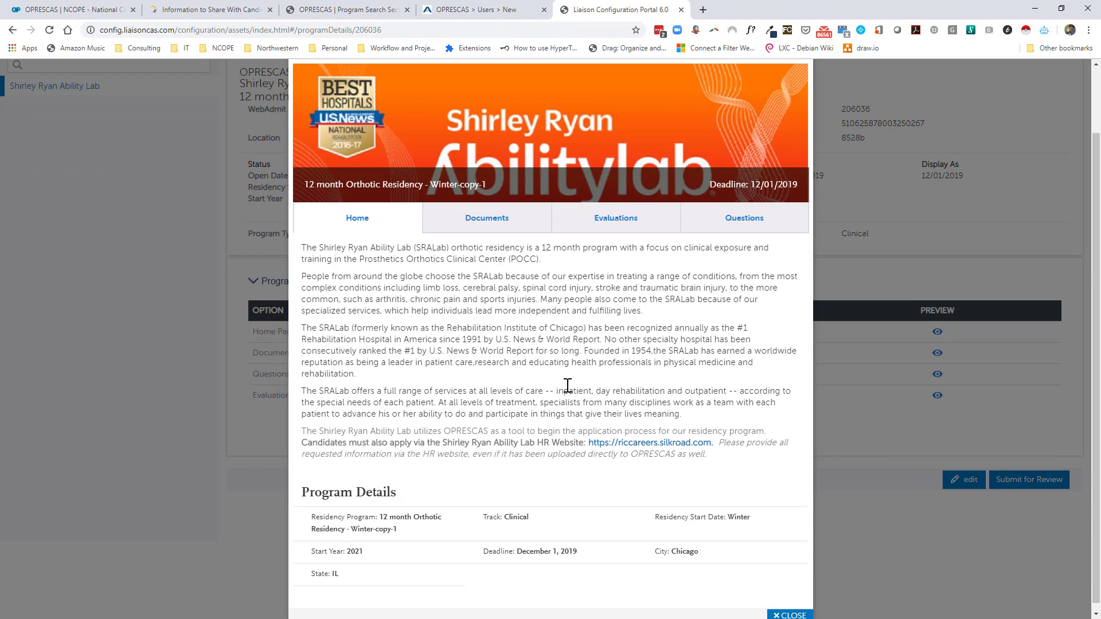
pyautogui.scroll(-1, 568, 387)
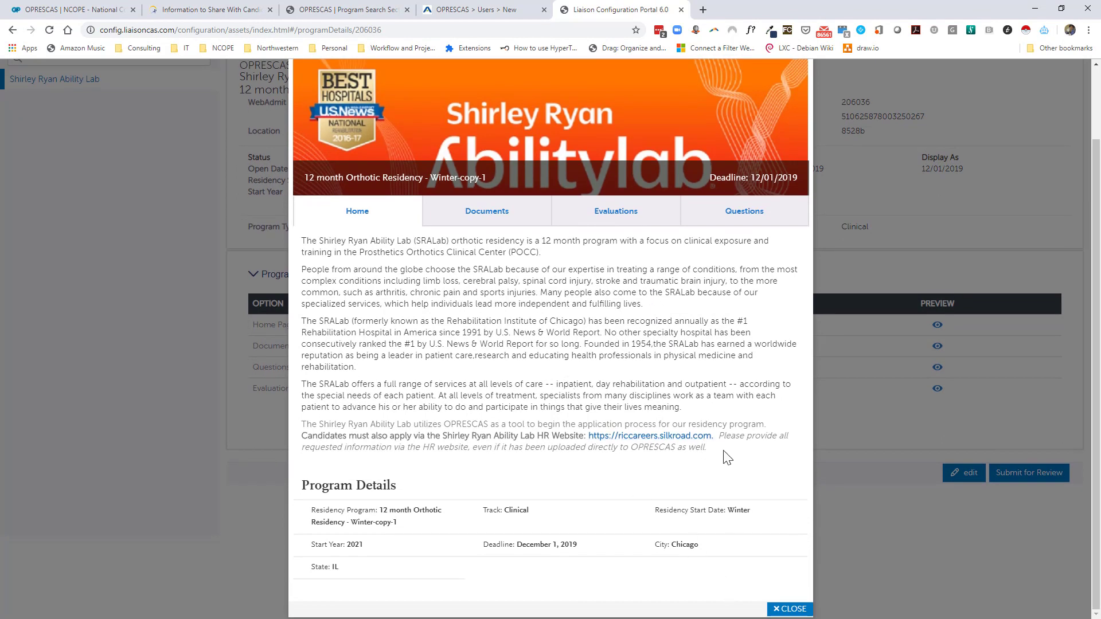
pyautogui.moveTo(713, 456); pyautogui.dragTo(303, 434)
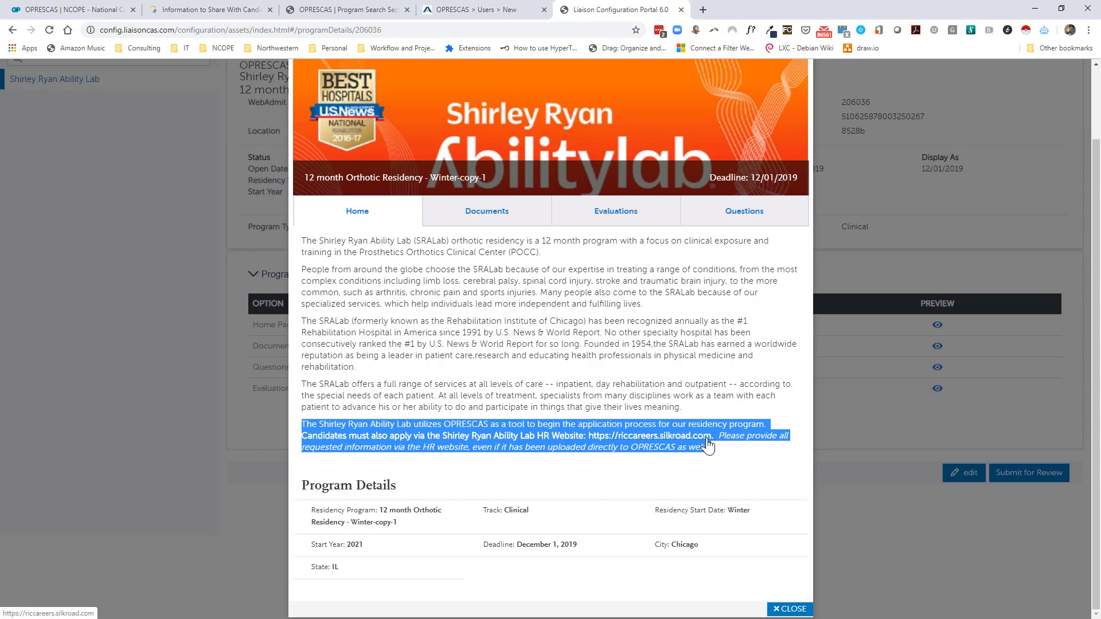
pyautogui.click(643, 439)
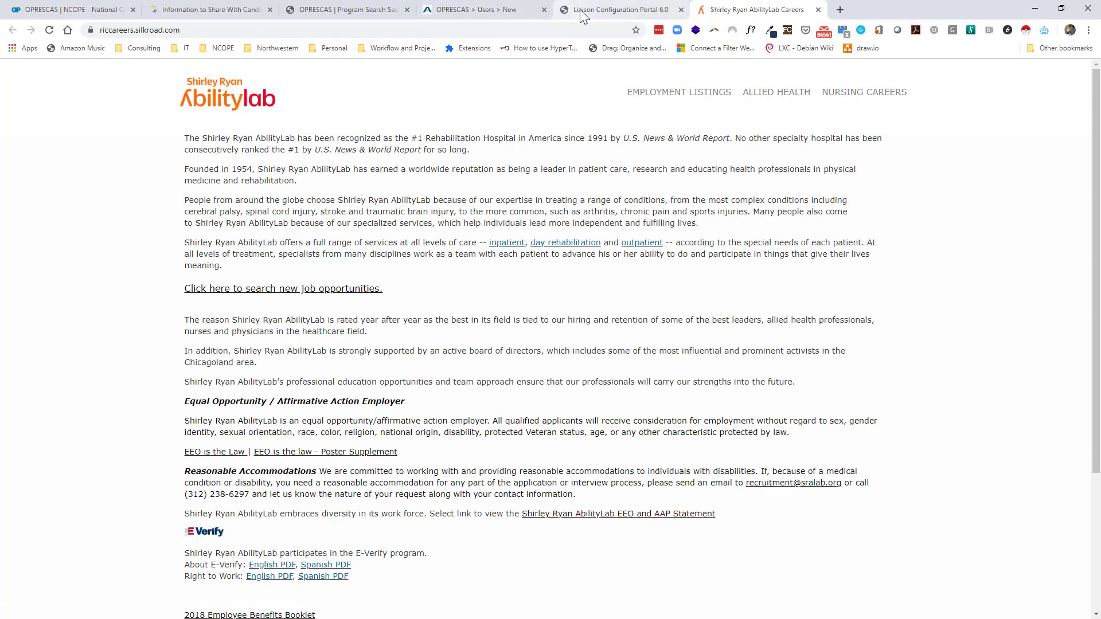
pyautogui.click(598, 13)
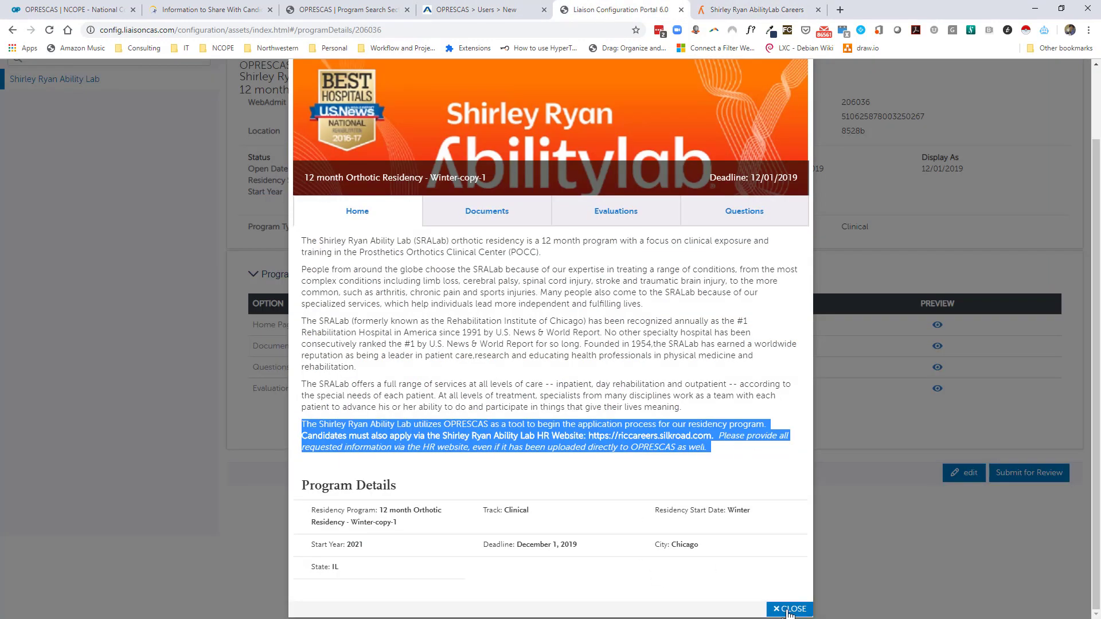
pyautogui.click(789, 610)
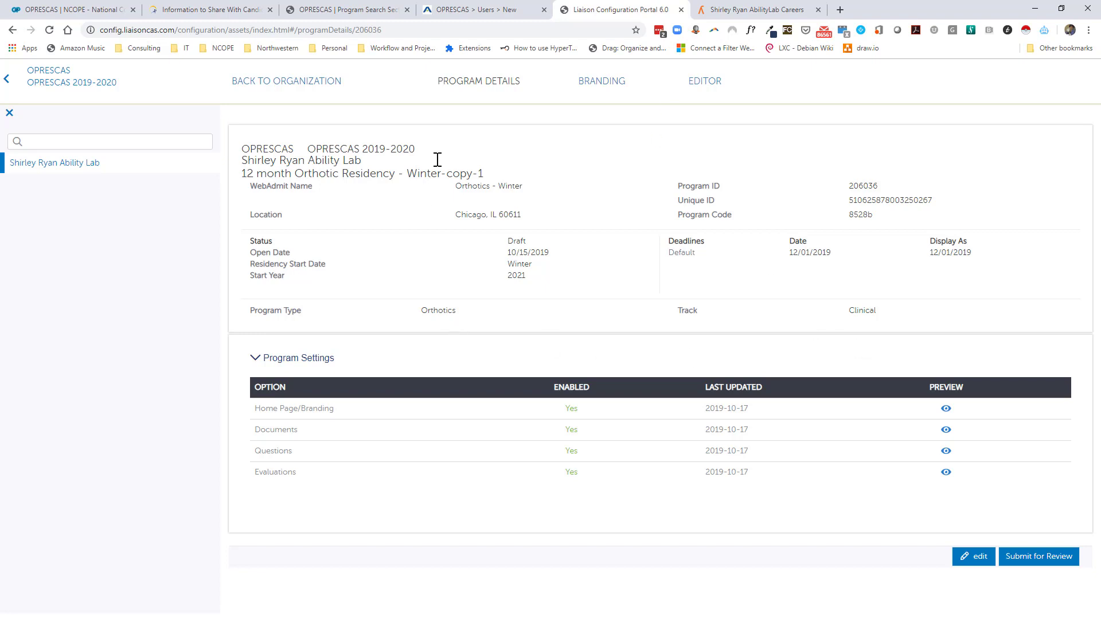
# Add a new program named 'Advanced O&P - Prosthetic Residency - Summer 2020' with WebAdmit name PX-Summer-2020.
pyautogui.click(291, 83)
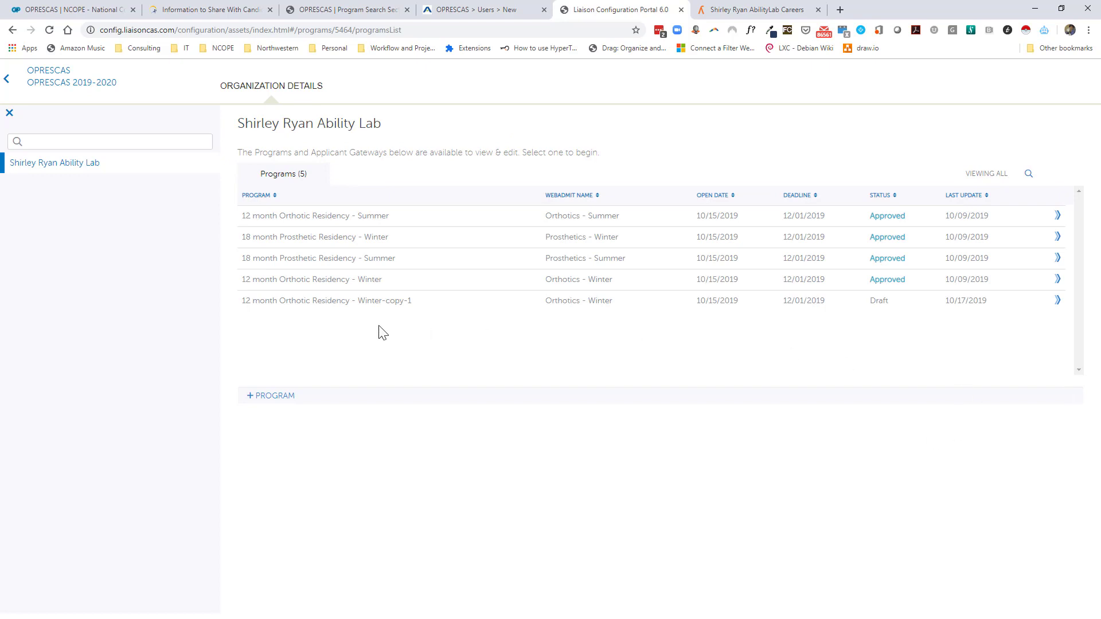
pyautogui.click(273, 400)
pyautogui.click(260, 395)
pyautogui.click(402, 235)
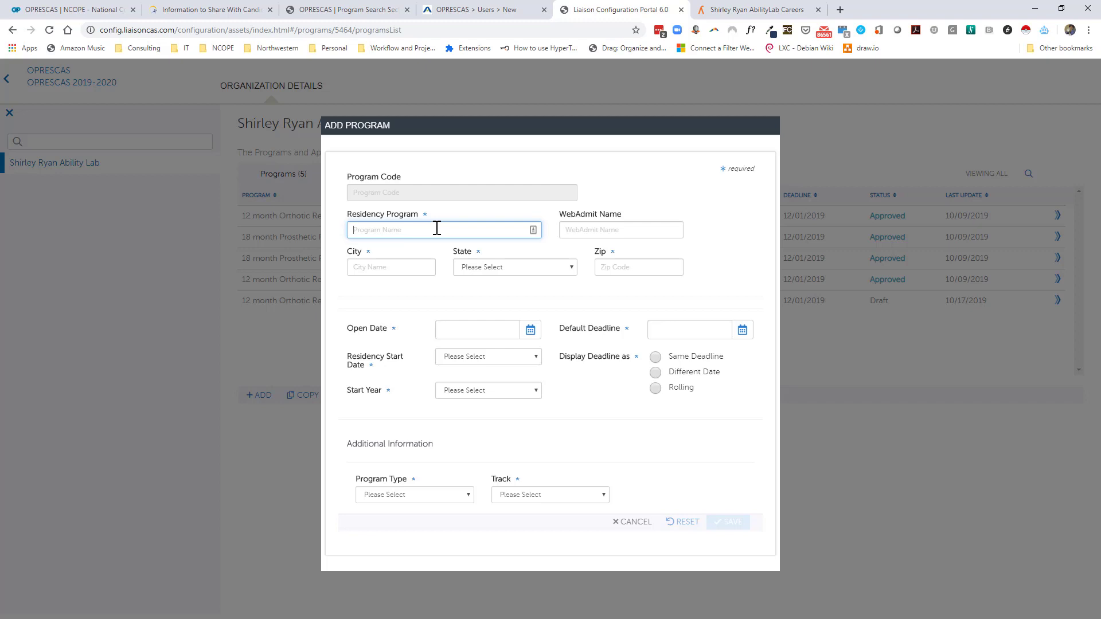
pyautogui.write('Advanced O&P - Prosthetic Residency - Summer 2020')
pyautogui.press('Tab')
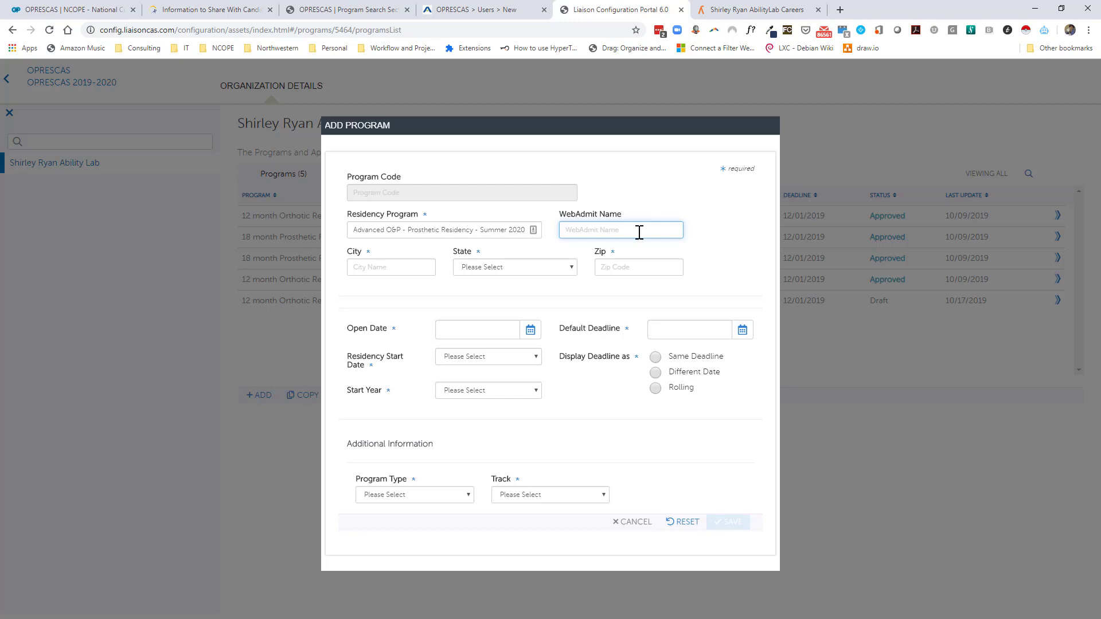
pyautogui.write('PX-Summer-2020')
# Set the program location to Las Vegas, Nevada, zip 22314.
pyautogui.click(423, 268)
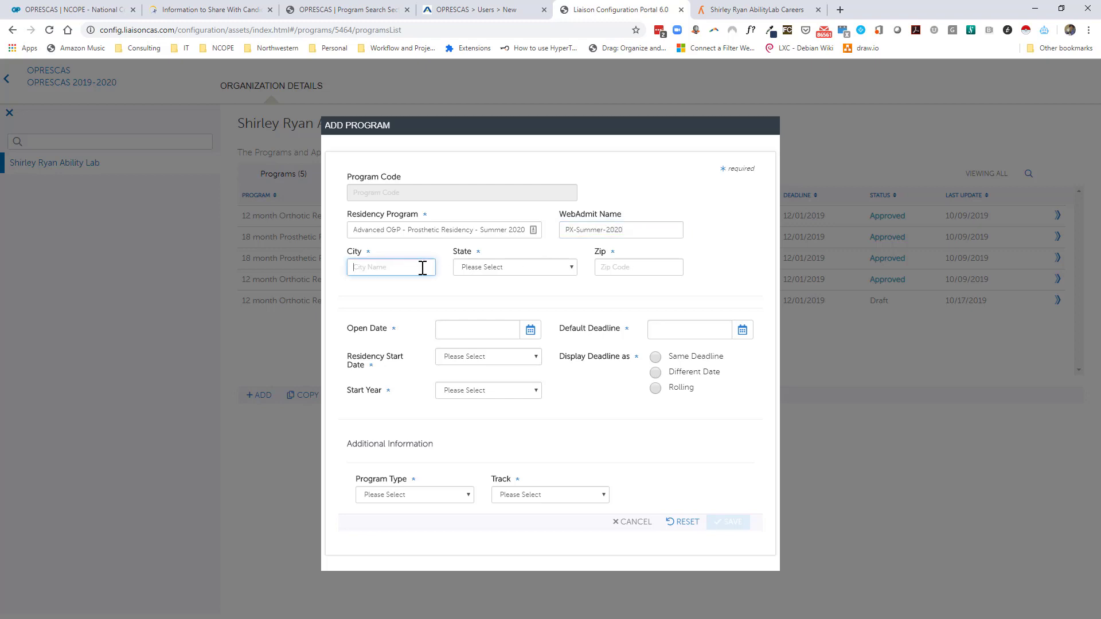
pyautogui.write('Lsz')
pyautogui.press('Tab')
pyautogui.write('no')
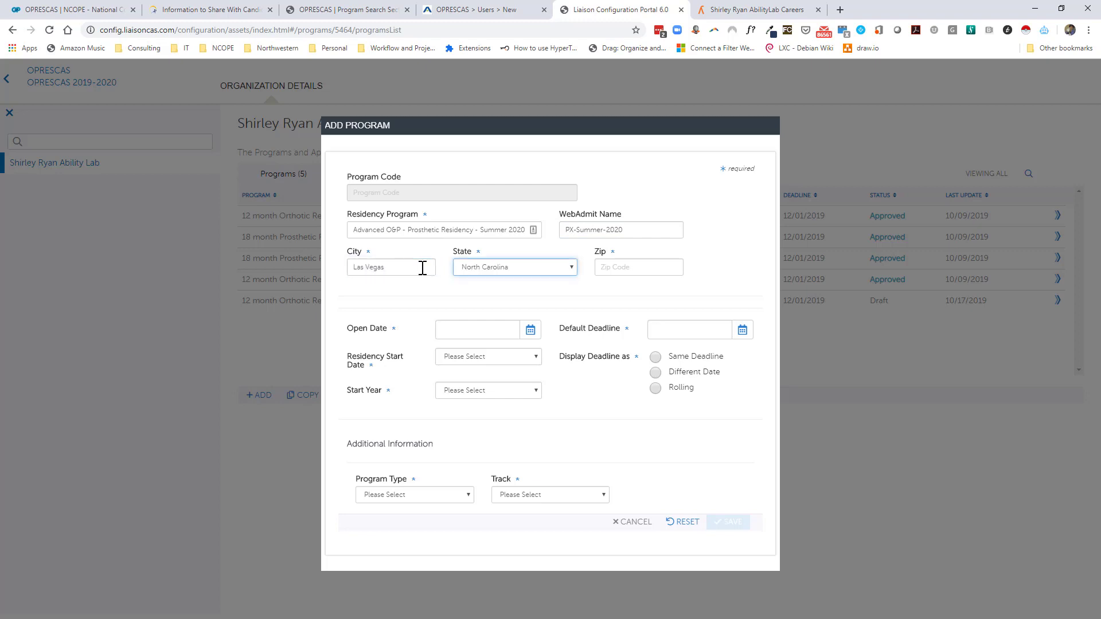
pyautogui.press('Up')
pyautogui.press('Up')
pyautogui.press('Up')
pyautogui.press('Up')
pyautogui.press('Up')
pyautogui.press('Up')
pyautogui.press('Down')
pyautogui.press('Down')
pyautogui.press('Down')
pyautogui.press('Up')
pyautogui.press('Up')
pyautogui.press('Tab')
pyautogui.write('22314')
pyautogui.press('Tab')
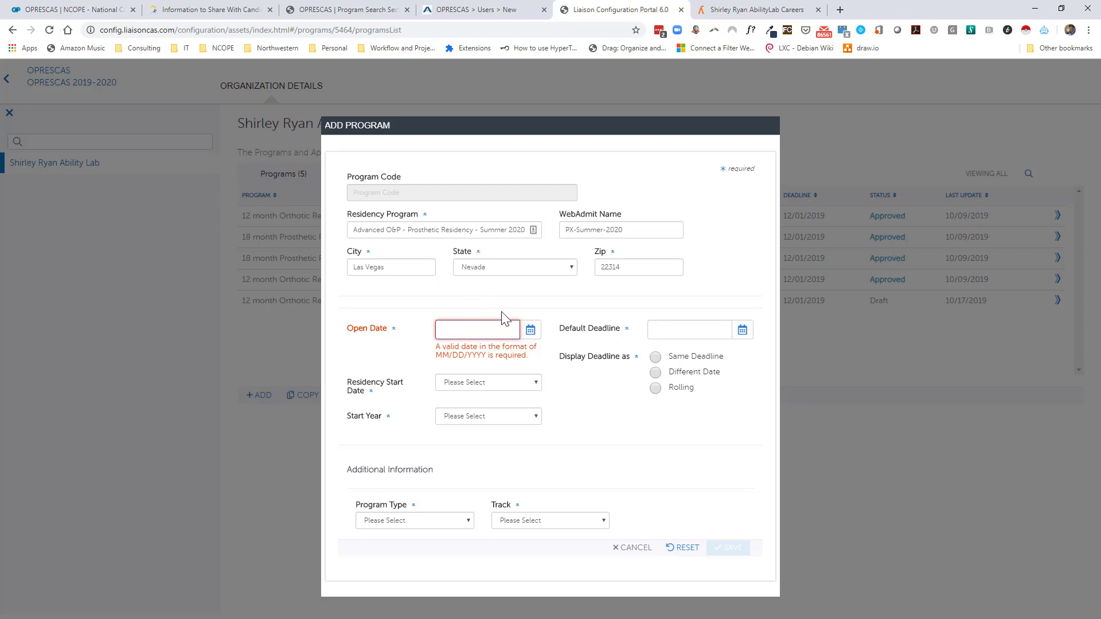
# Set open date 10/17/2019, residency start Summer 1 and start year 2020.
pyautogui.click(532, 332)
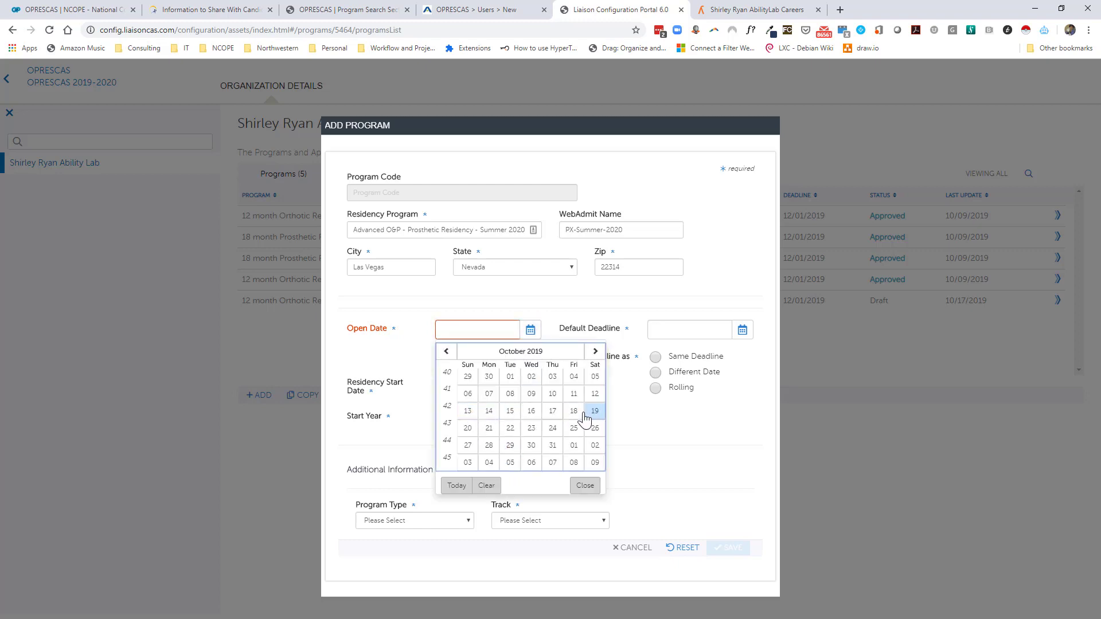
pyautogui.click(554, 413)
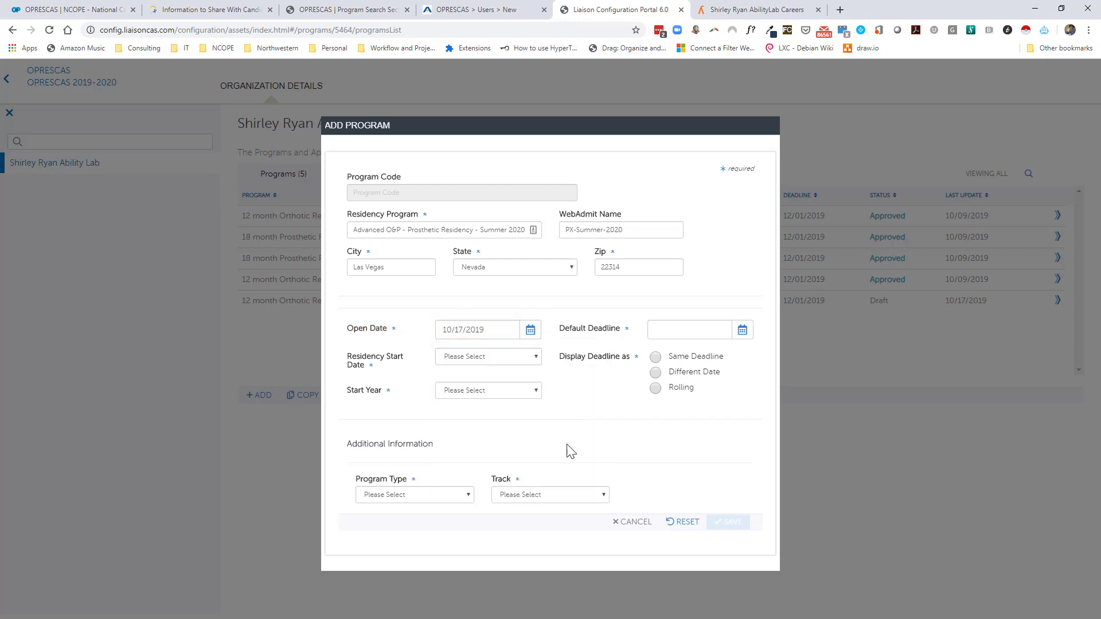
pyautogui.click(495, 358)
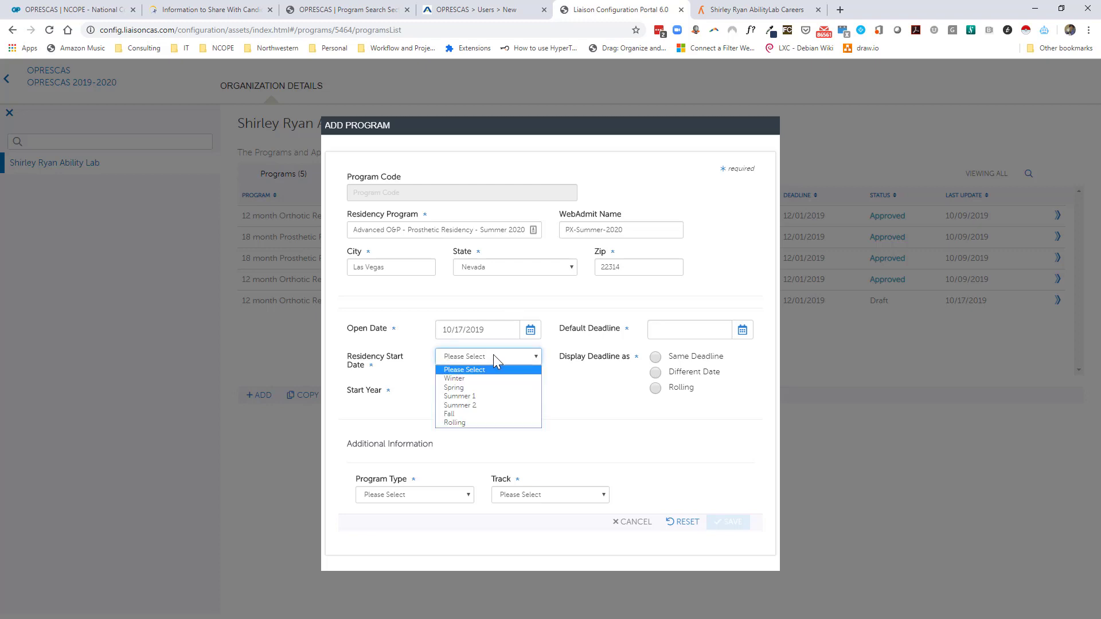
pyautogui.click(471, 395)
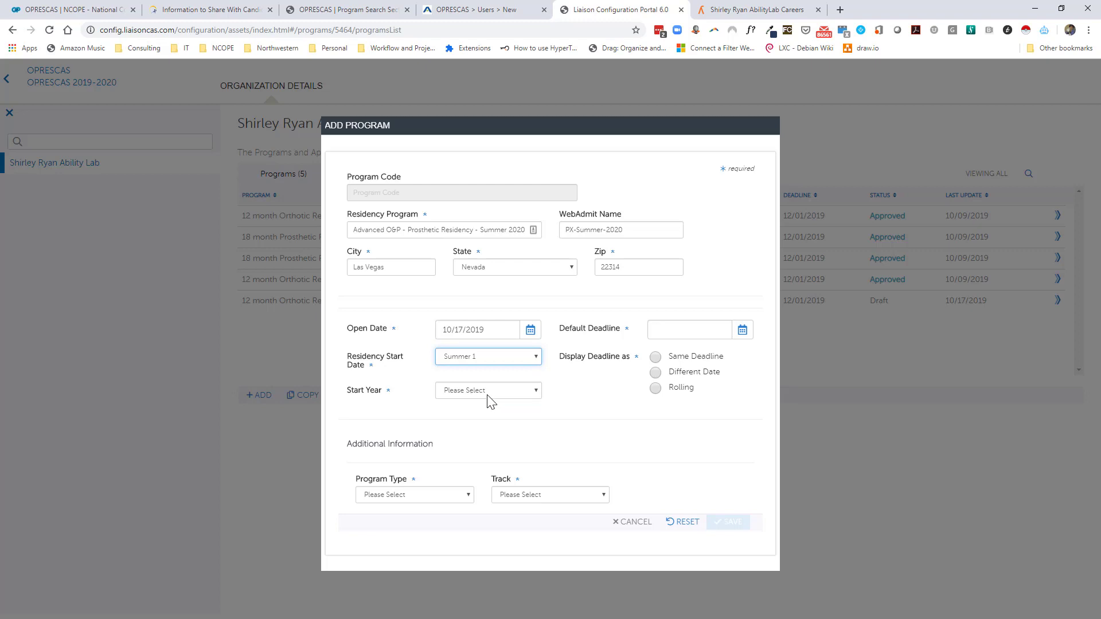
pyautogui.click(488, 396)
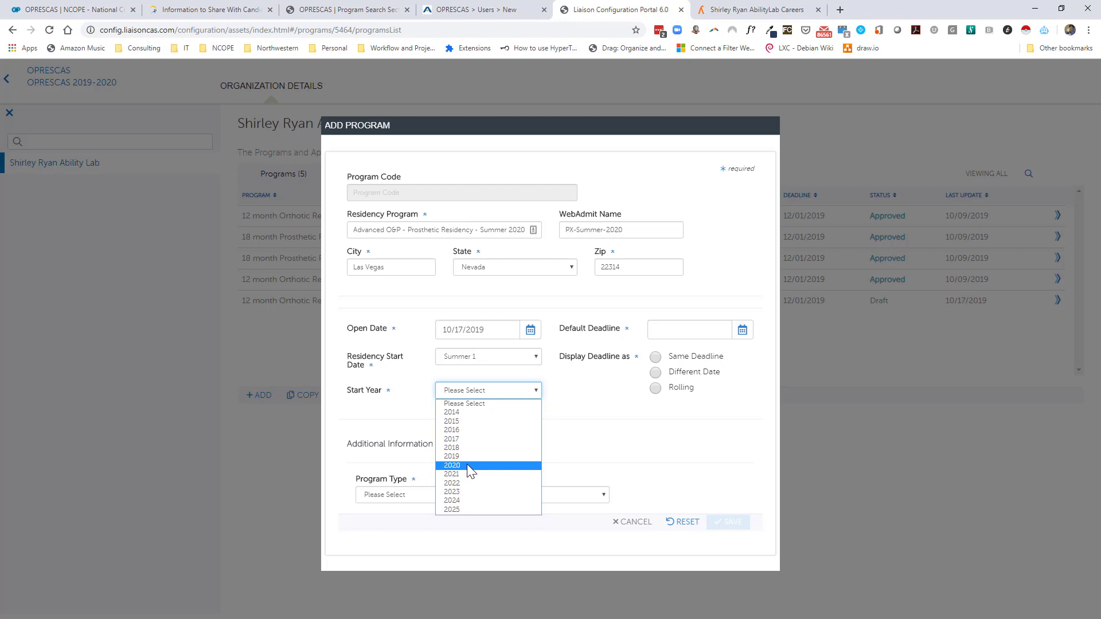
pyautogui.click(467, 465)
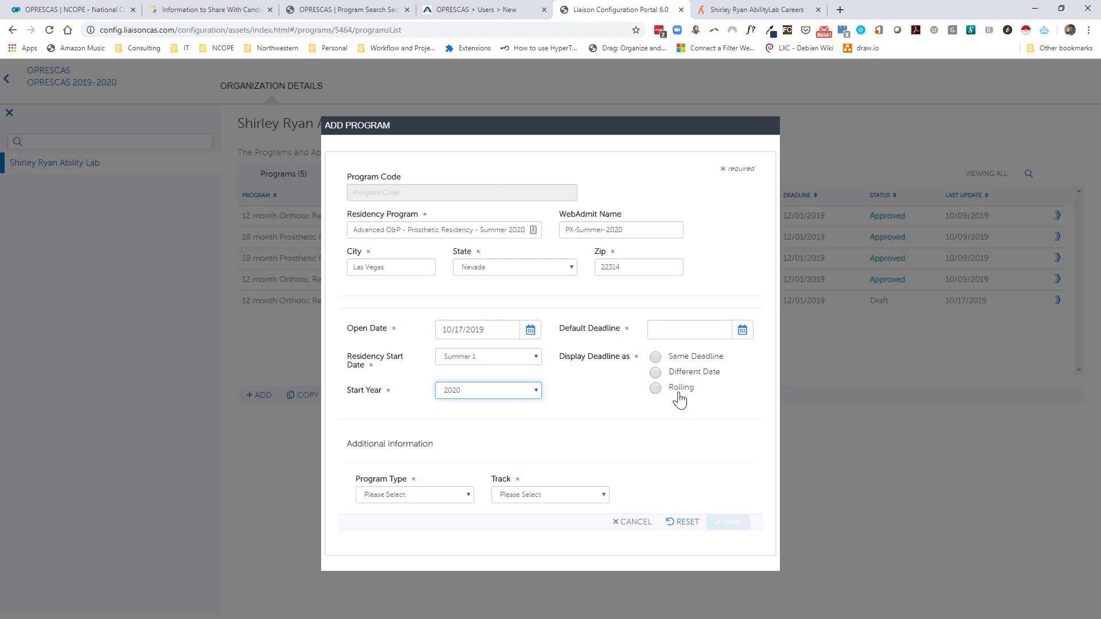
# Set the program's default deadline to 12/01/2019.
pyautogui.click(657, 388)
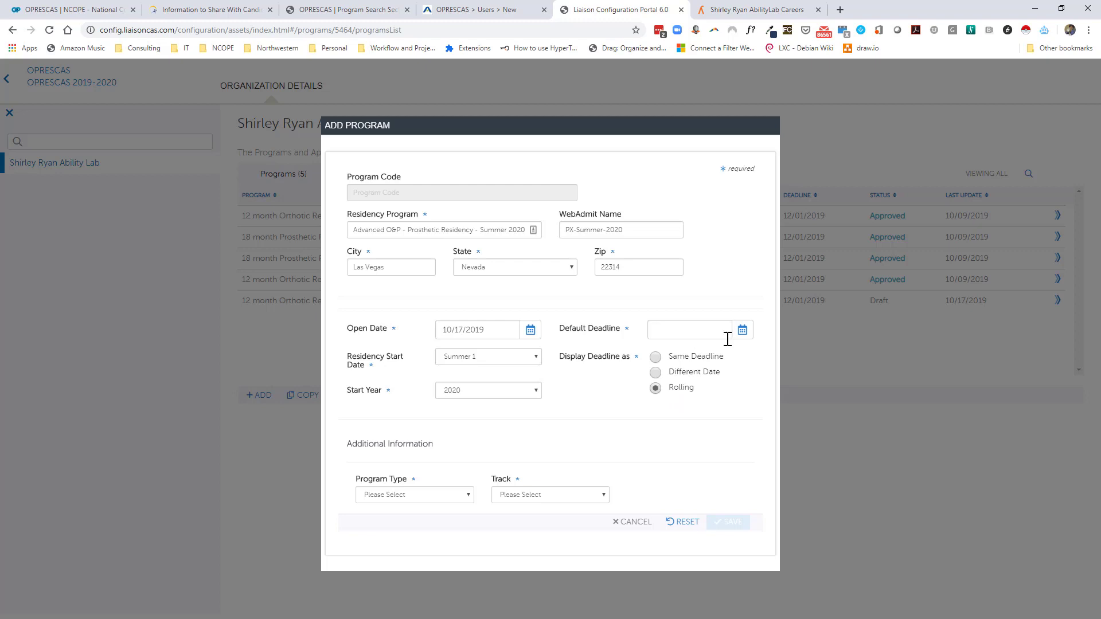
pyautogui.click(743, 330)
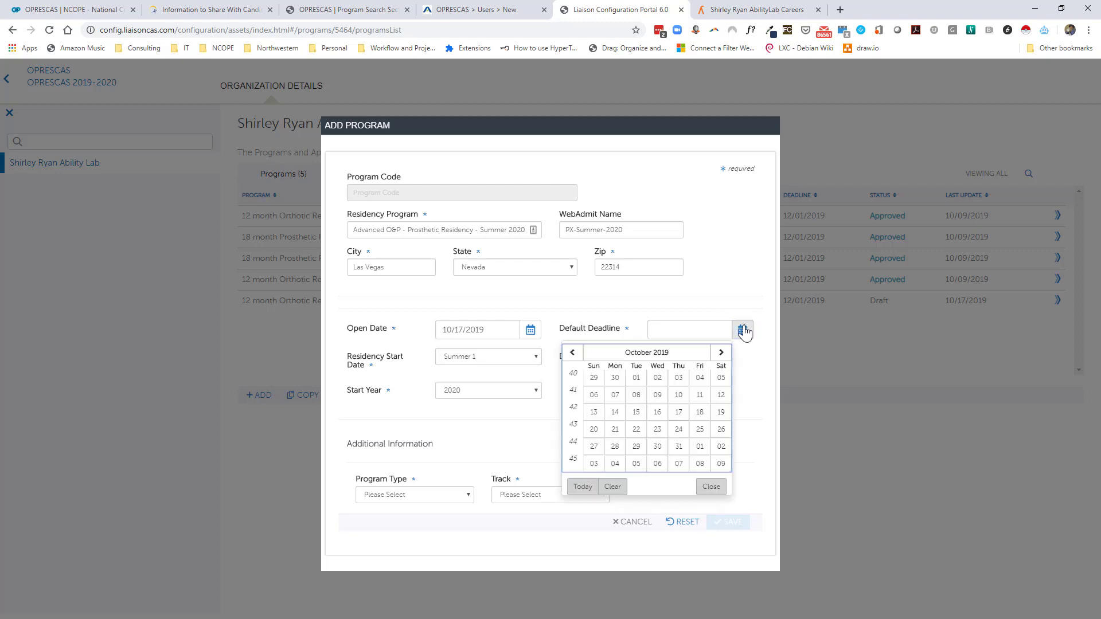
pyautogui.click(724, 353)
pyautogui.click(721, 354)
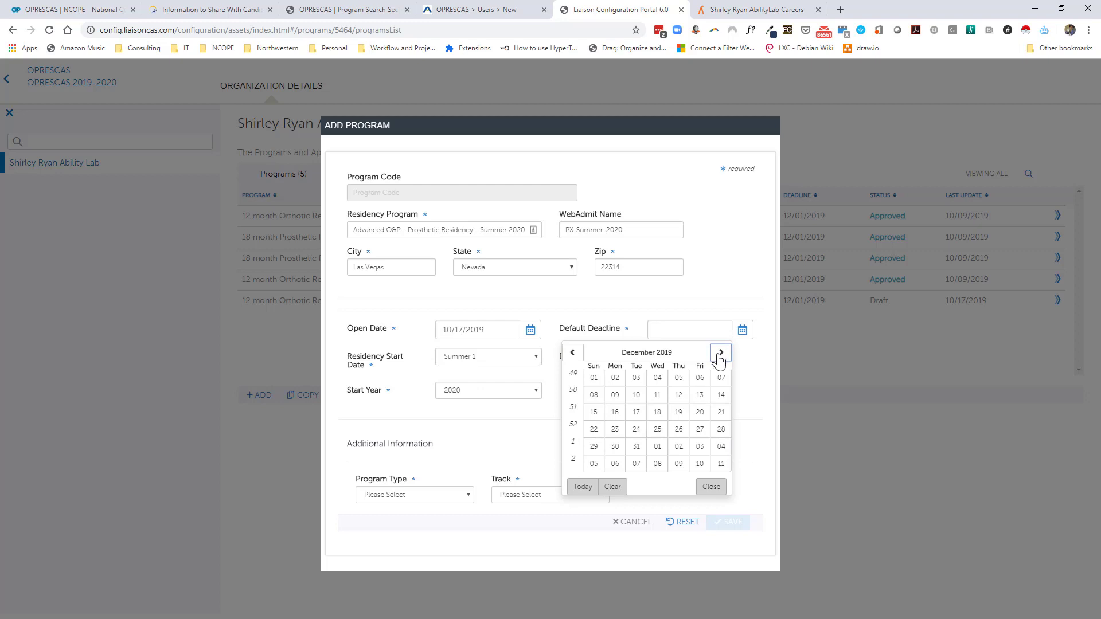
pyautogui.click(595, 378)
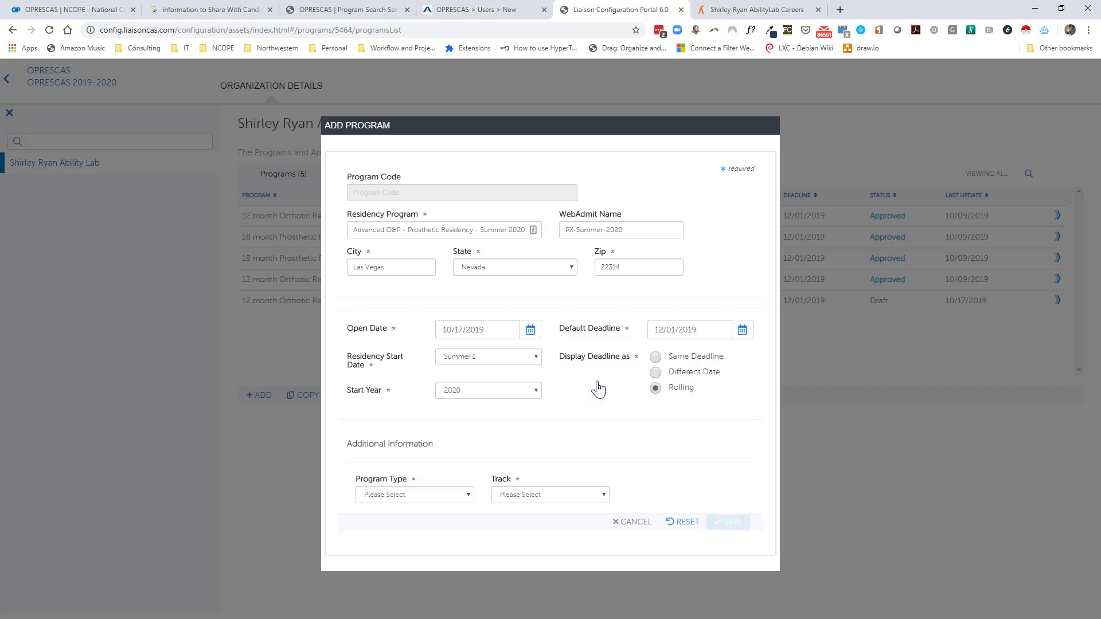
# Display the deadline as a Different Date of 11/15/2019.
pyautogui.click(656, 358)
pyautogui.click(655, 372)
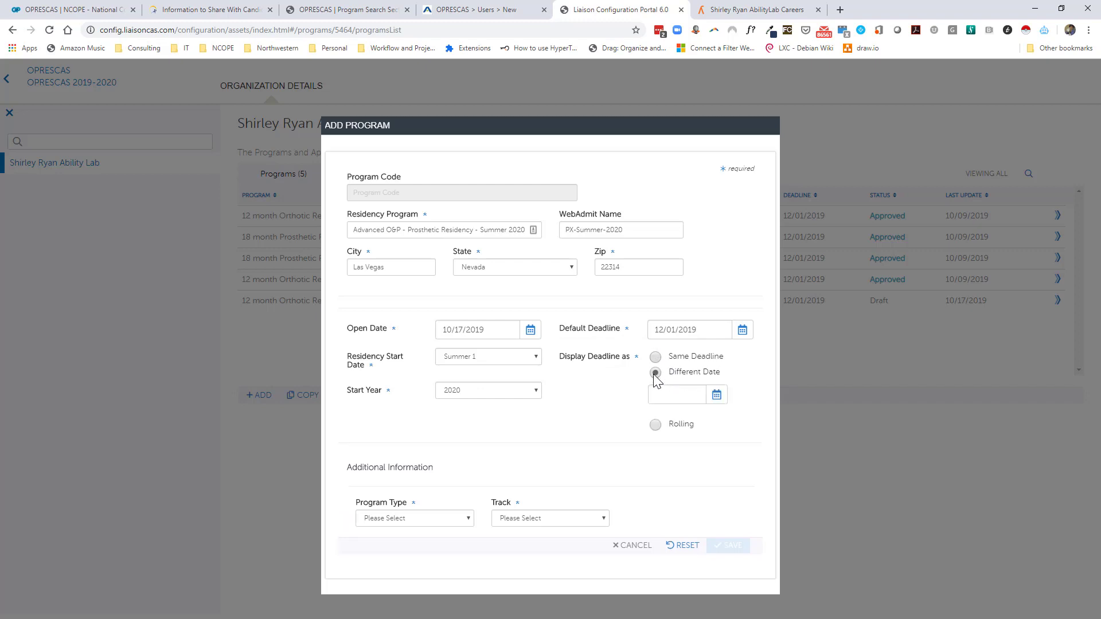
pyautogui.click(717, 395)
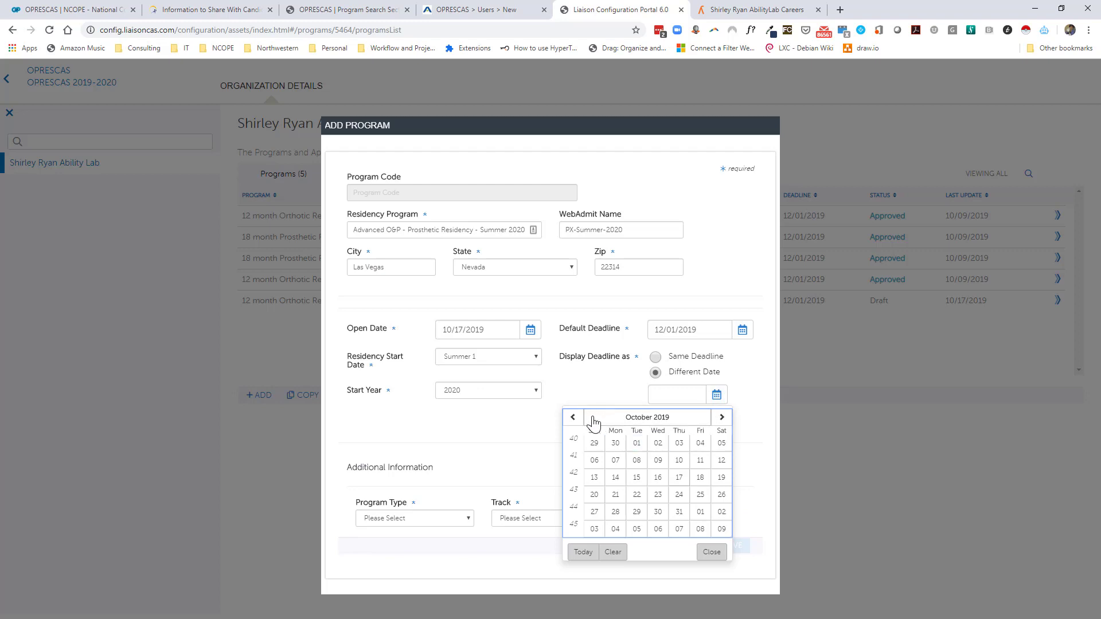
pyautogui.click(723, 417)
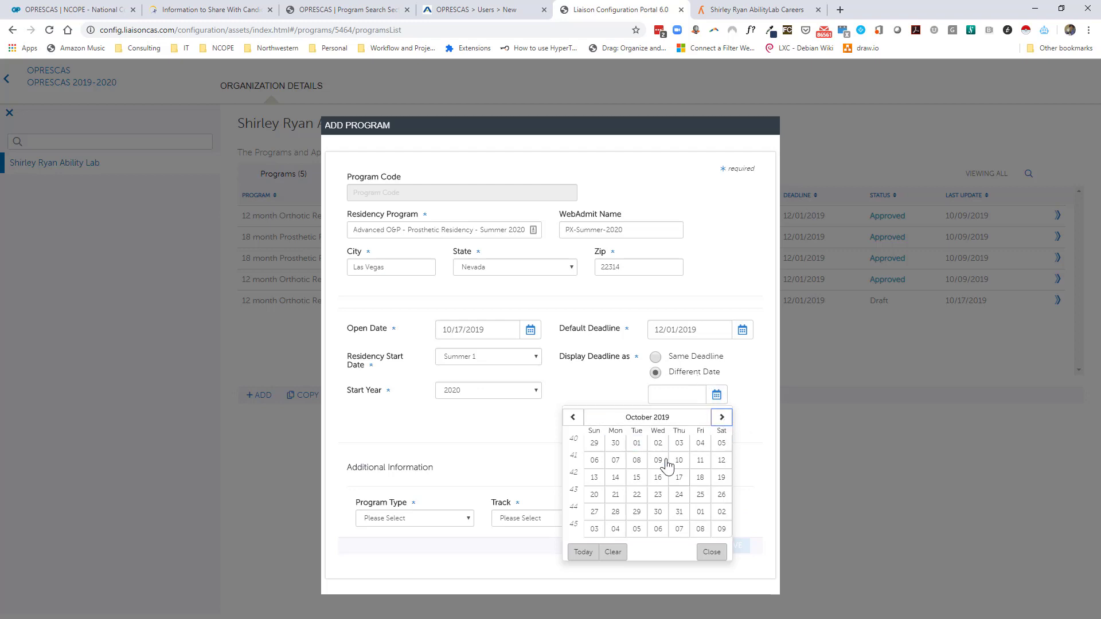
pyautogui.click(700, 477)
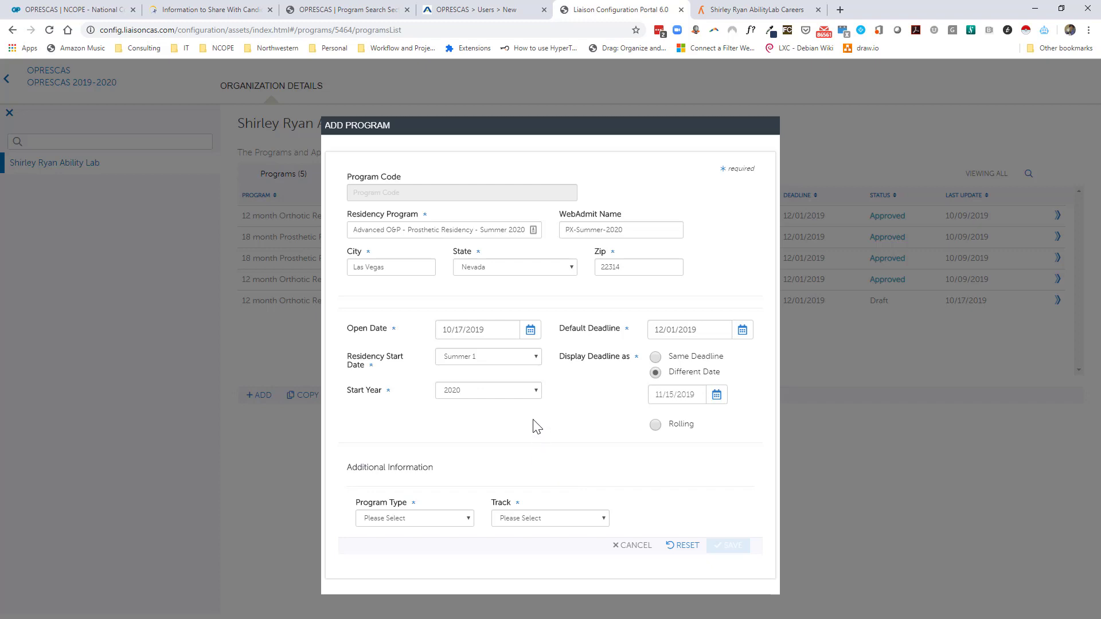
# Set the new program's type to Prosthetics and track to Clinical and or Research, and save it.
pyautogui.click(446, 513)
pyautogui.click(435, 549)
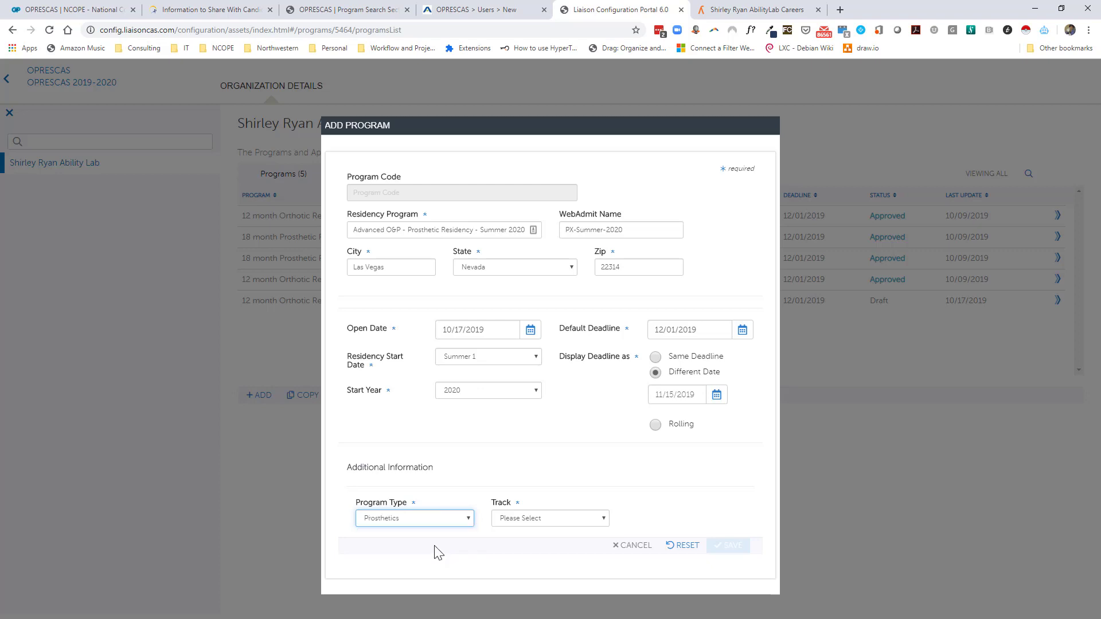
pyautogui.click(520, 517)
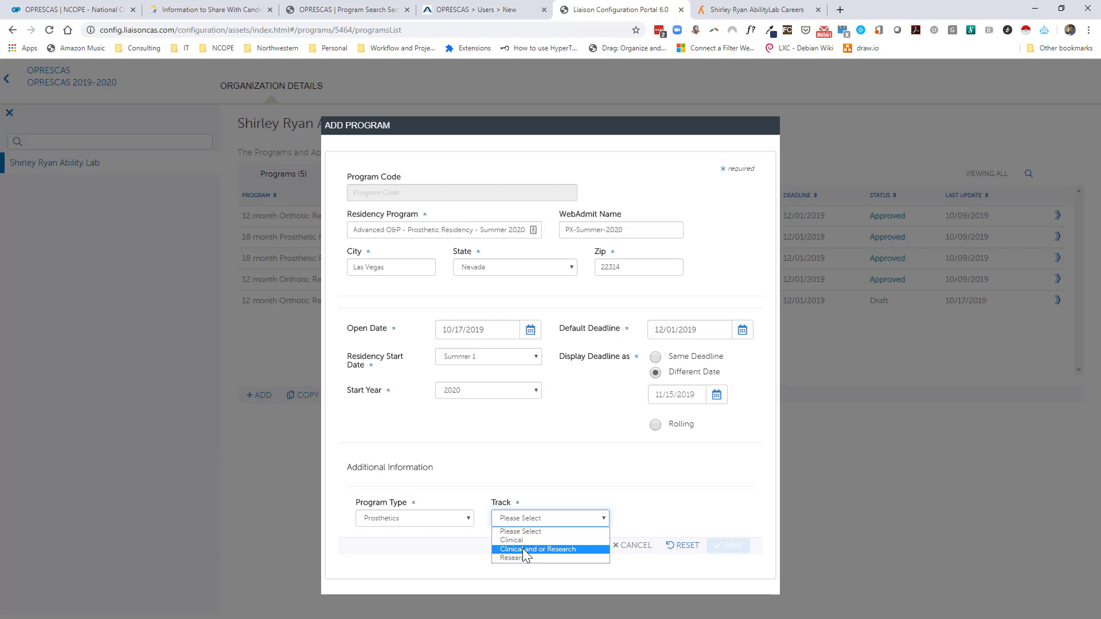
pyautogui.click(522, 548)
pyautogui.click(709, 549)
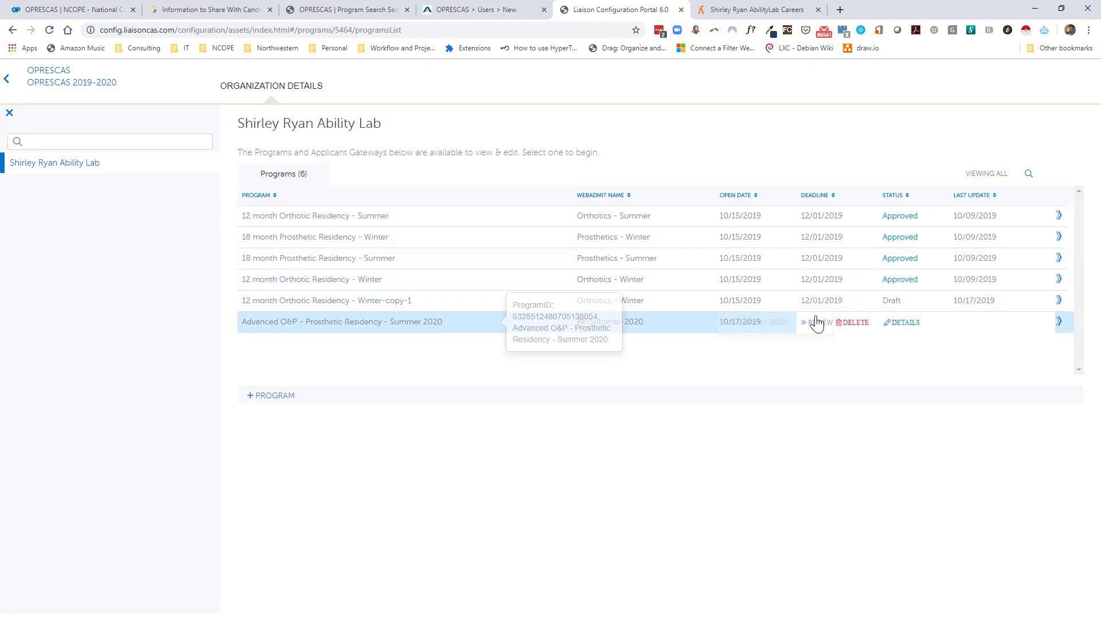
# Open the Summer 2020 program's details, preview its Home Page/Branding, then go to its Branding page.
pyautogui.click(892, 326)
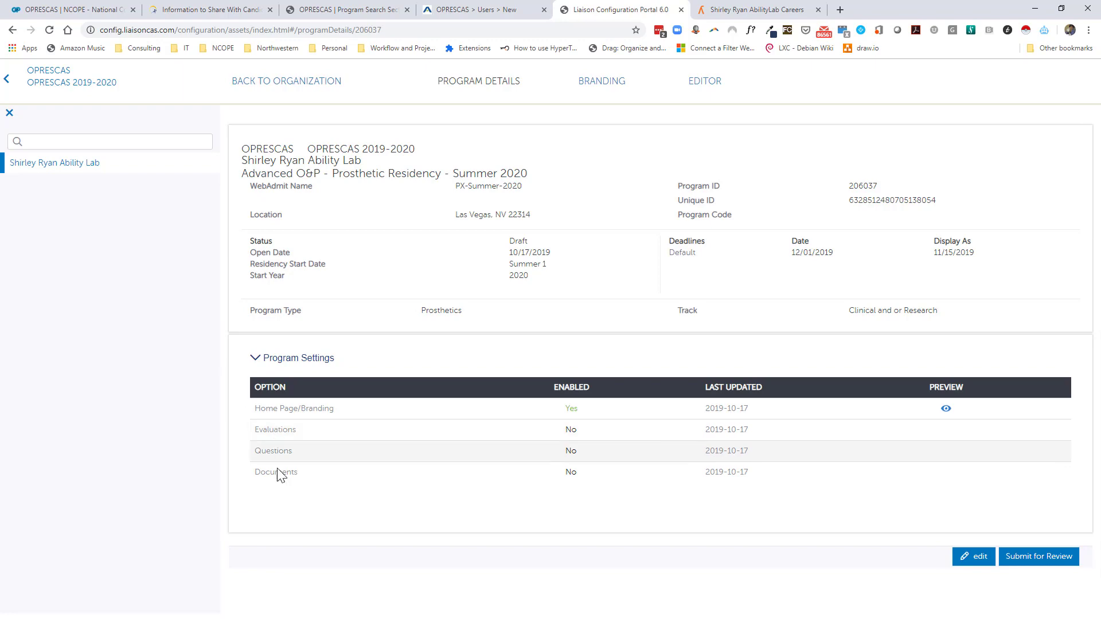
pyautogui.click(946, 410)
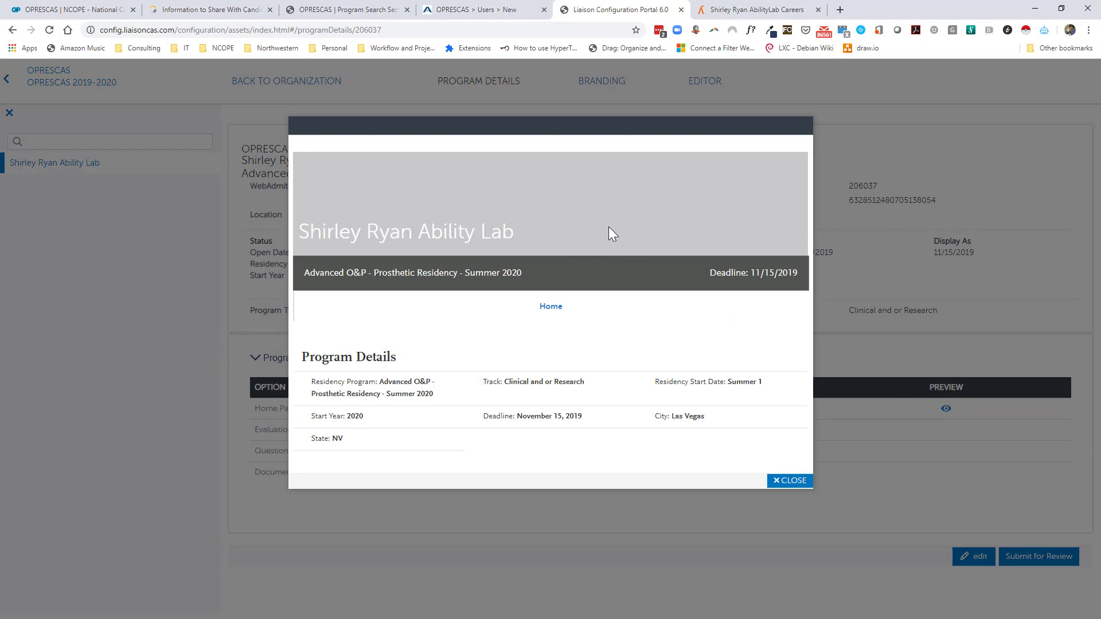
pyautogui.click(785, 481)
pyautogui.click(599, 85)
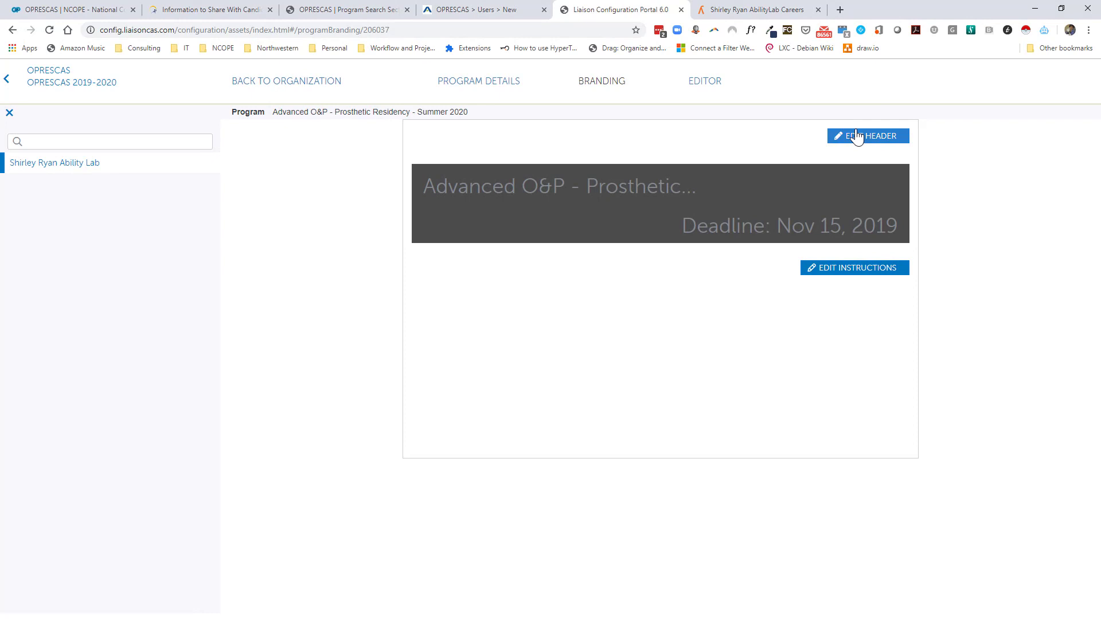
# Open the home page introduction editor and copy the candidate question list from the OPRESCAS page.
pyautogui.click(856, 271)
pyautogui.click(433, 307)
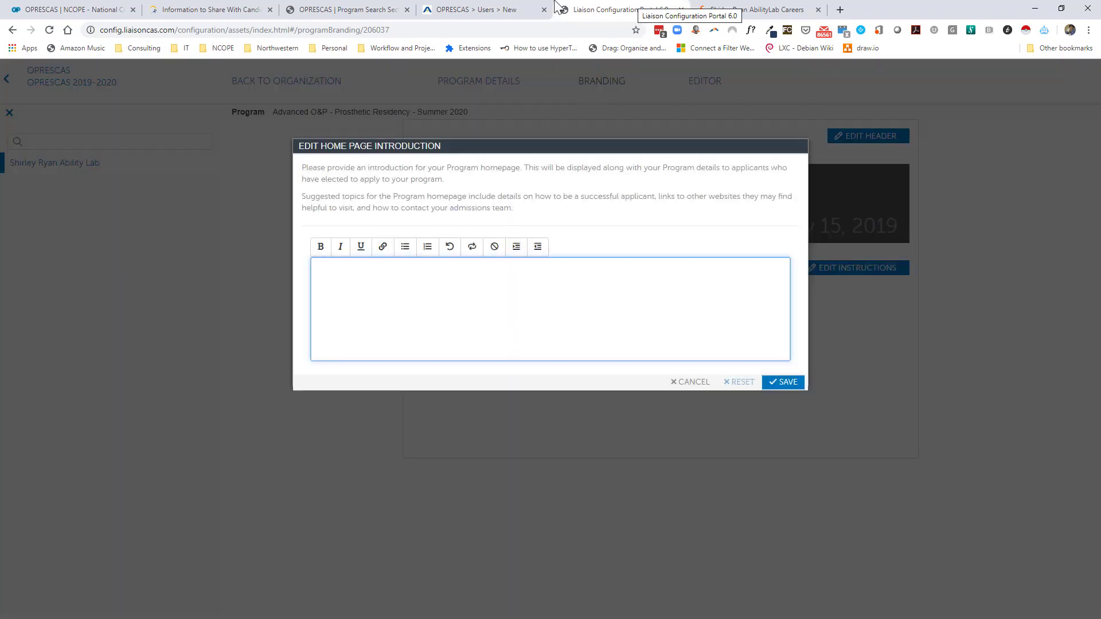
pyautogui.click(207, 10)
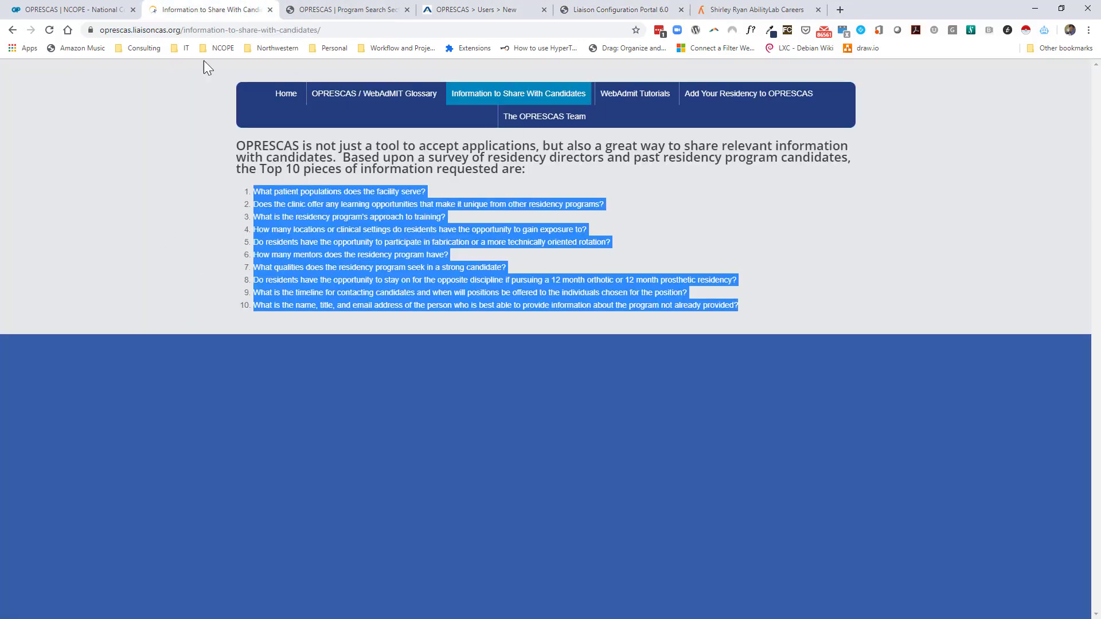
pyautogui.rightClick(292, 198)
pyautogui.click(320, 210)
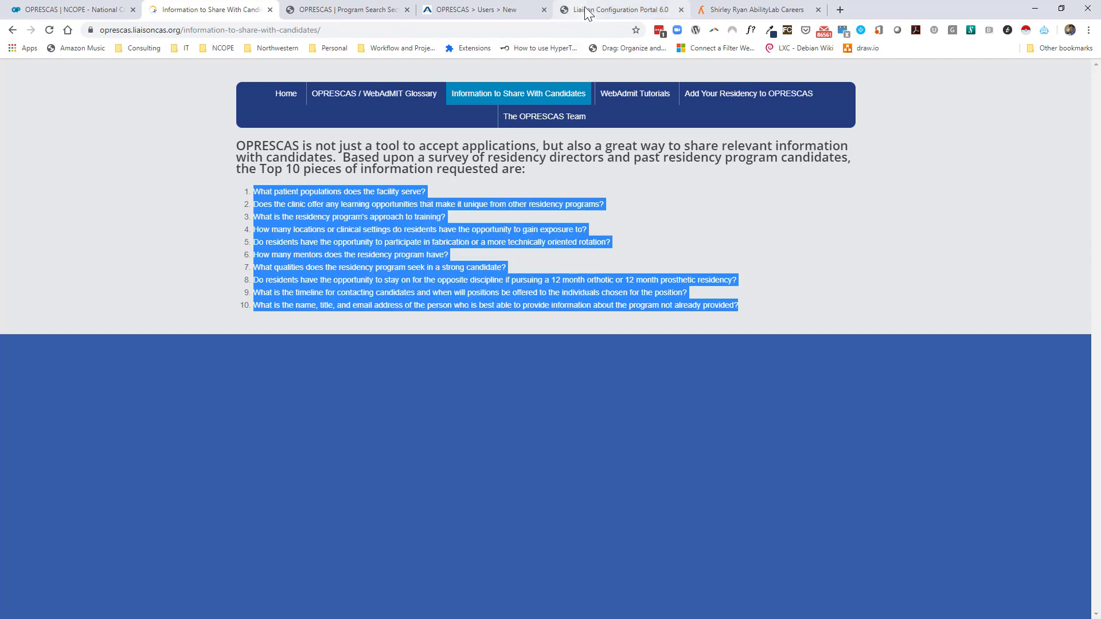
pyautogui.click(608, 10)
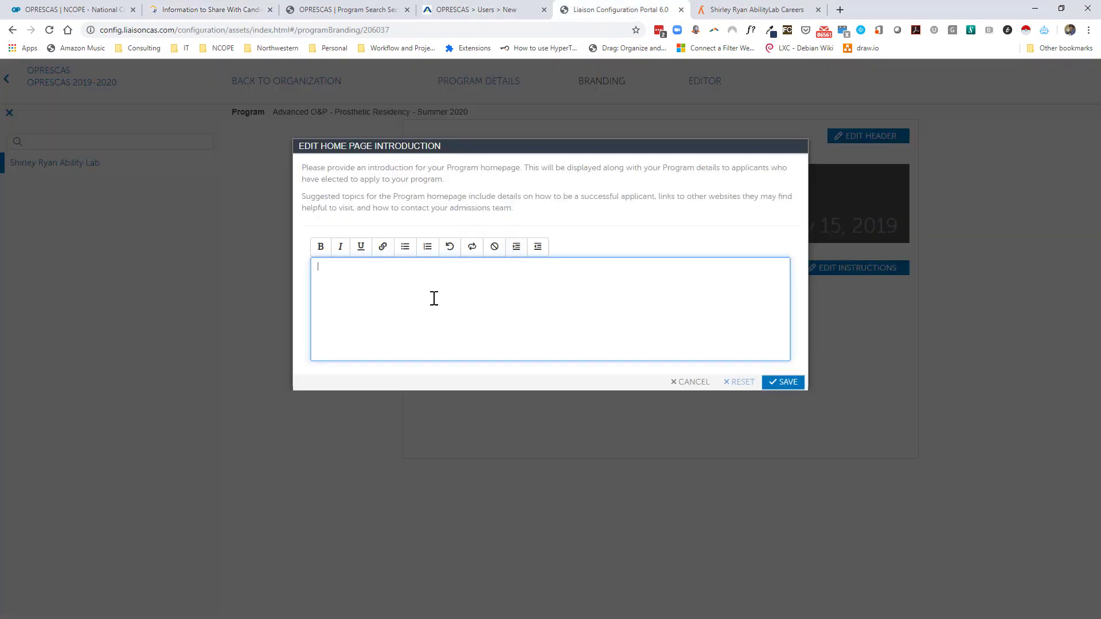
# Paste the candidate questions as plain text and split them into separate paragraphs.
pyautogui.rightClick(381, 278)
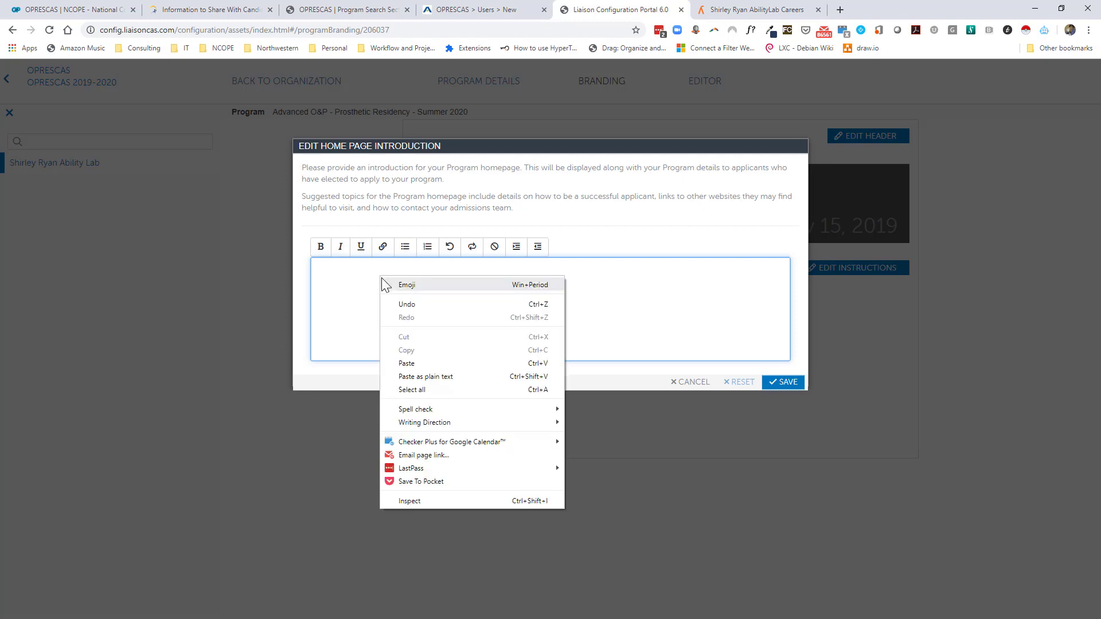
pyautogui.click(463, 376)
pyautogui.moveTo(497, 268); pyautogui.dragTo(502, 267)
pyautogui.press('Return')
pyautogui.press('Return')
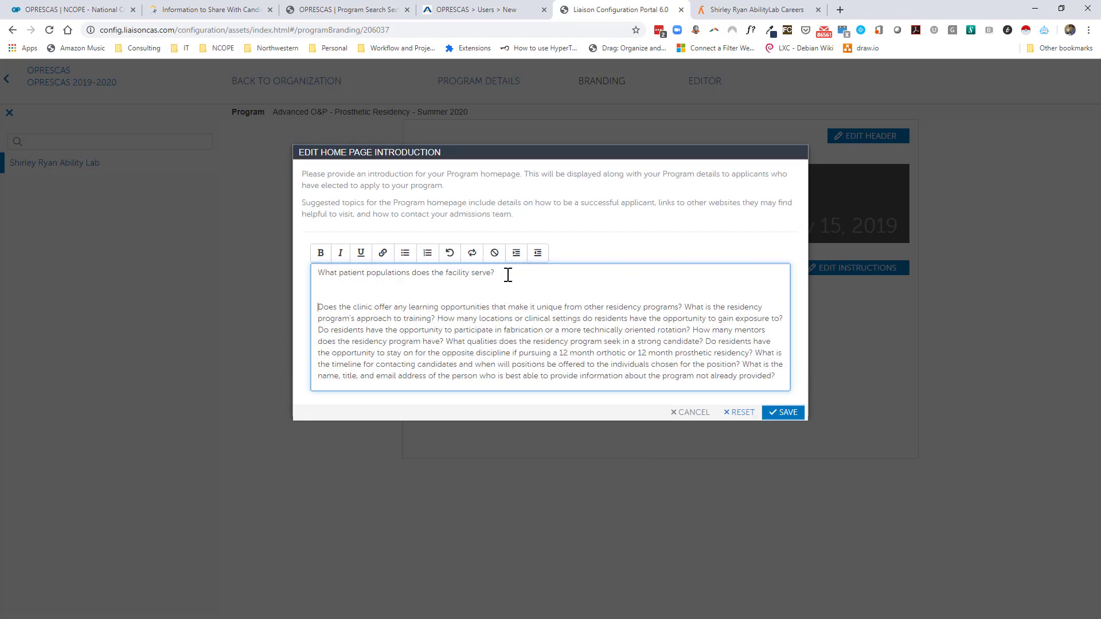
pyautogui.press('BackSpace')
pyautogui.click(683, 285)
pyautogui.write('0')
pyautogui.press('Return')
pyautogui.press('Return')
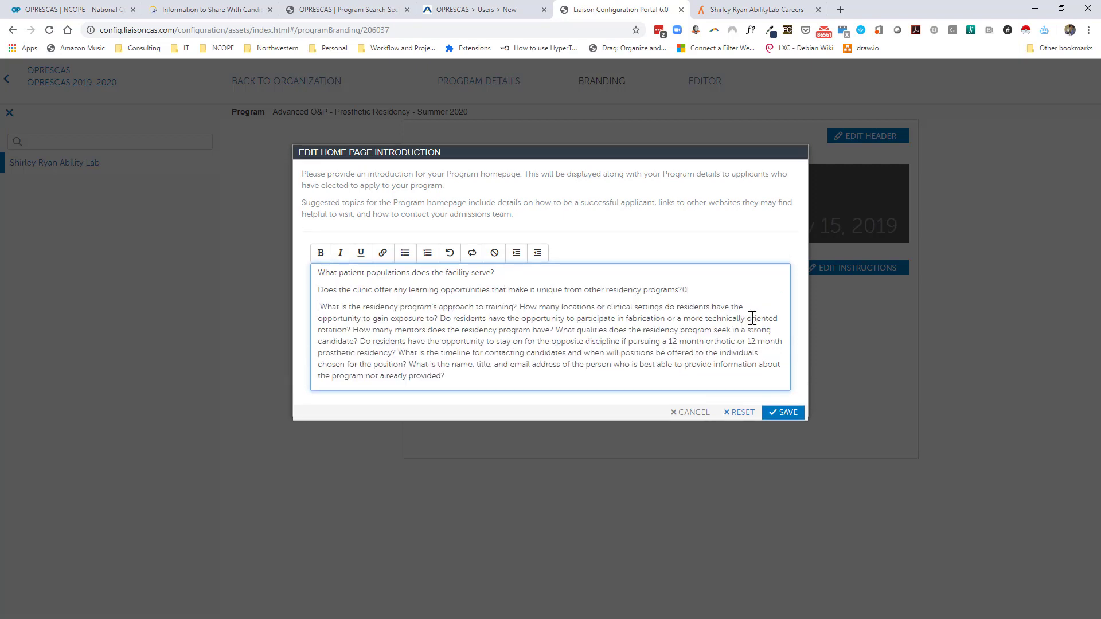
pyautogui.press('BackSpace')
# Bullet the patient-populations question and add a sub-bullet answer about pediatrics and VA-hospital geriatrics.
pyautogui.click(317, 273)
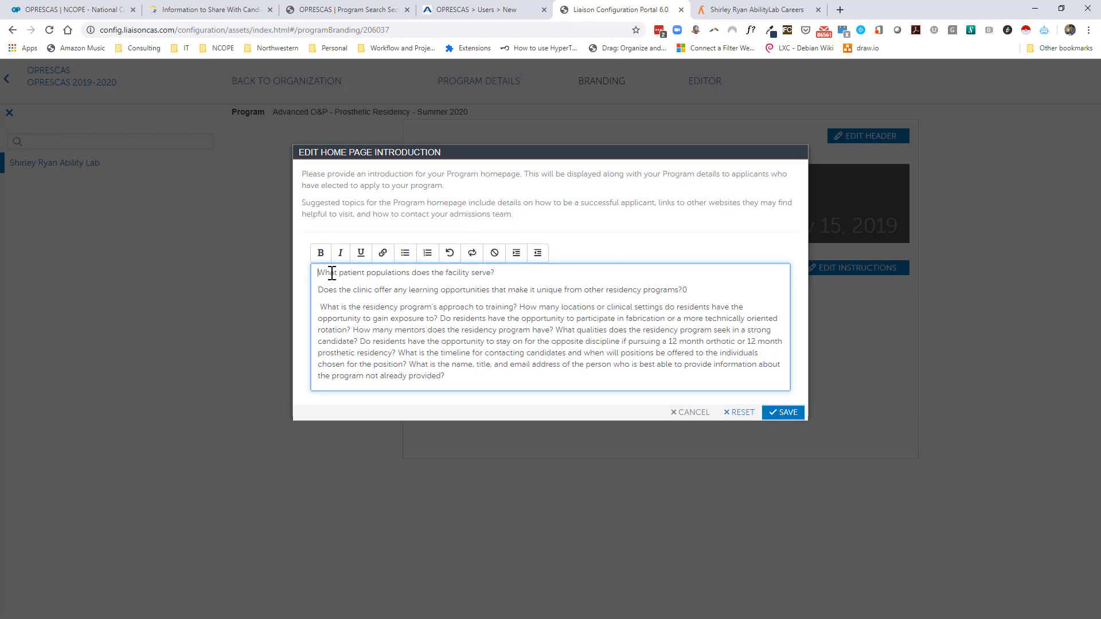
pyautogui.click(406, 256)
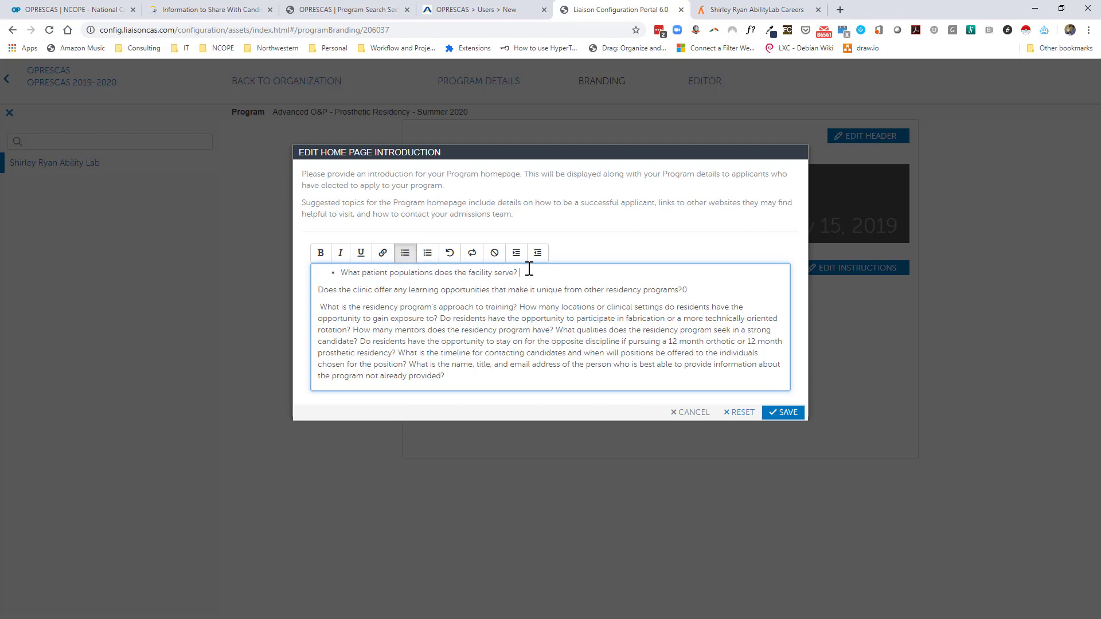
pyautogui.press('Return')
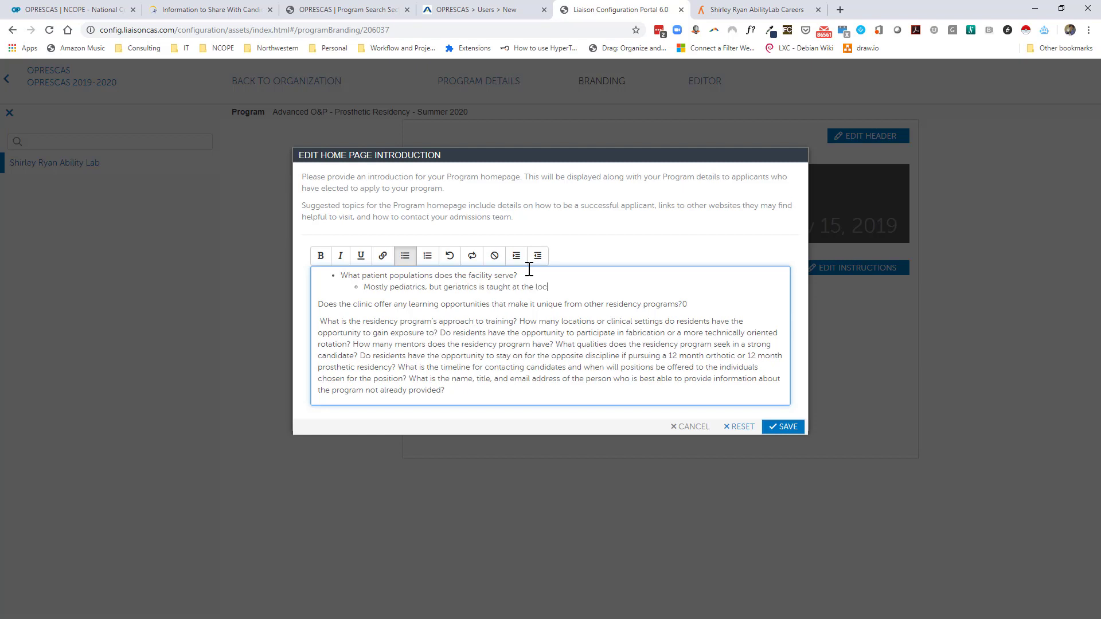
pyautogui.write('hospital.')
# Bold the final question about the program contact and save the home page introduction.
pyautogui.moveTo(409, 379); pyautogui.dragTo(447, 390)
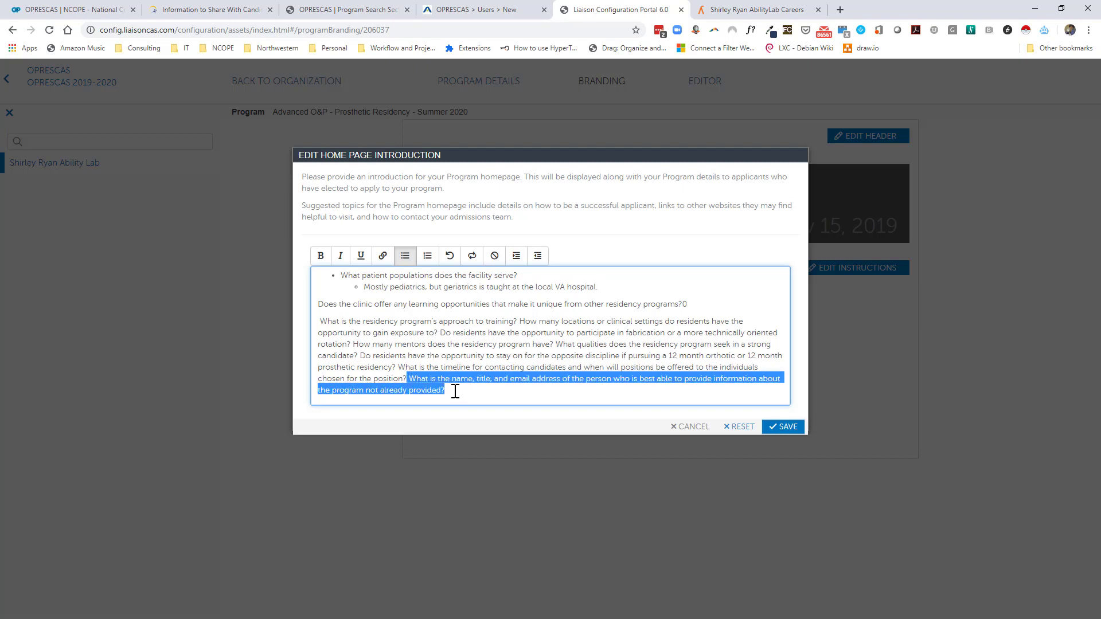
pyautogui.click(322, 262)
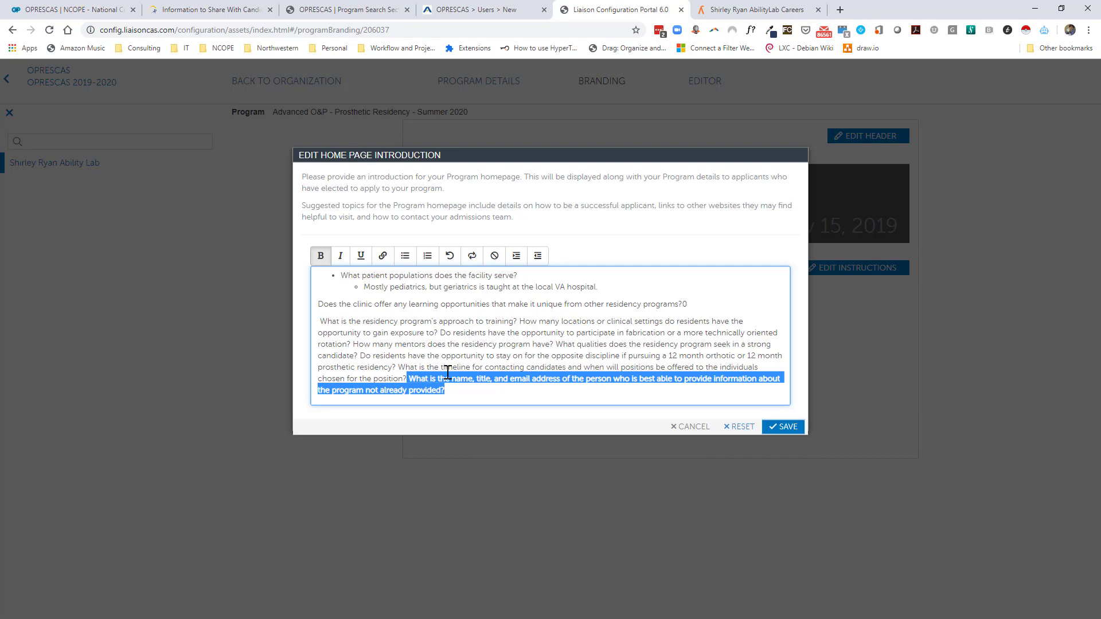
pyautogui.moveTo(444, 379); pyautogui.dragTo(446, 370)
pyautogui.click(601, 328)
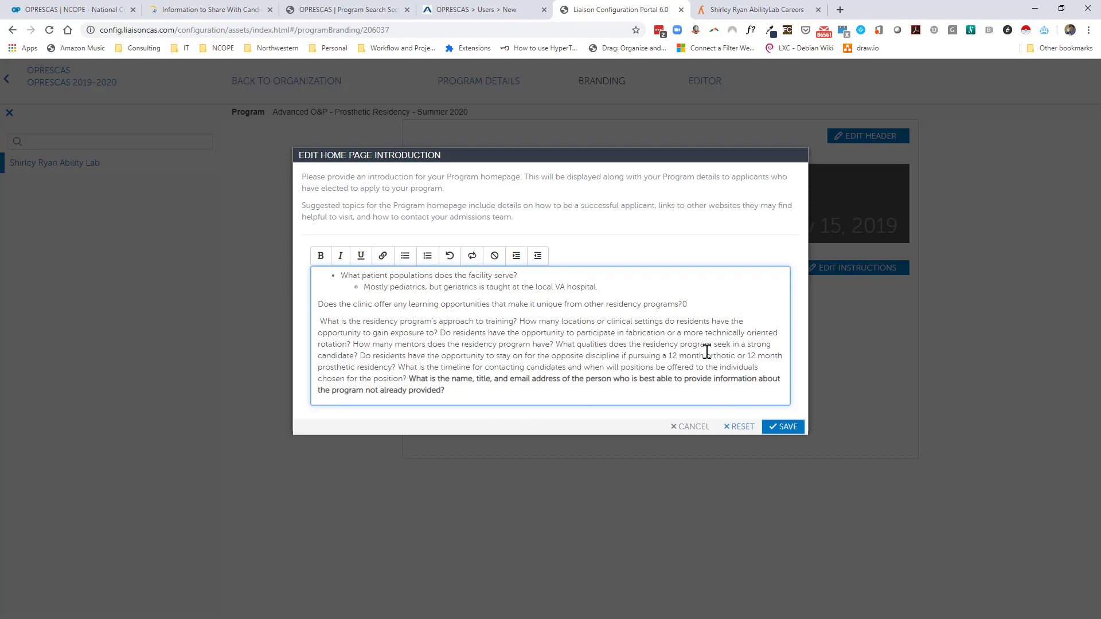
pyautogui.click(788, 429)
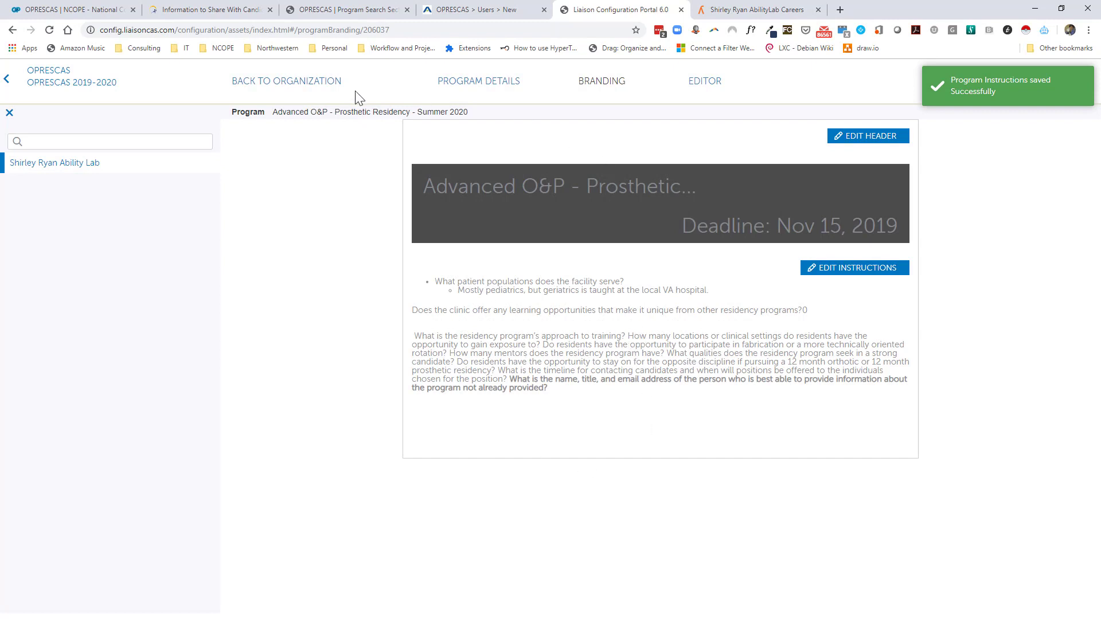
# Back on Program Details, preview the home page to check the new introduction, then close it.
pyautogui.click(478, 85)
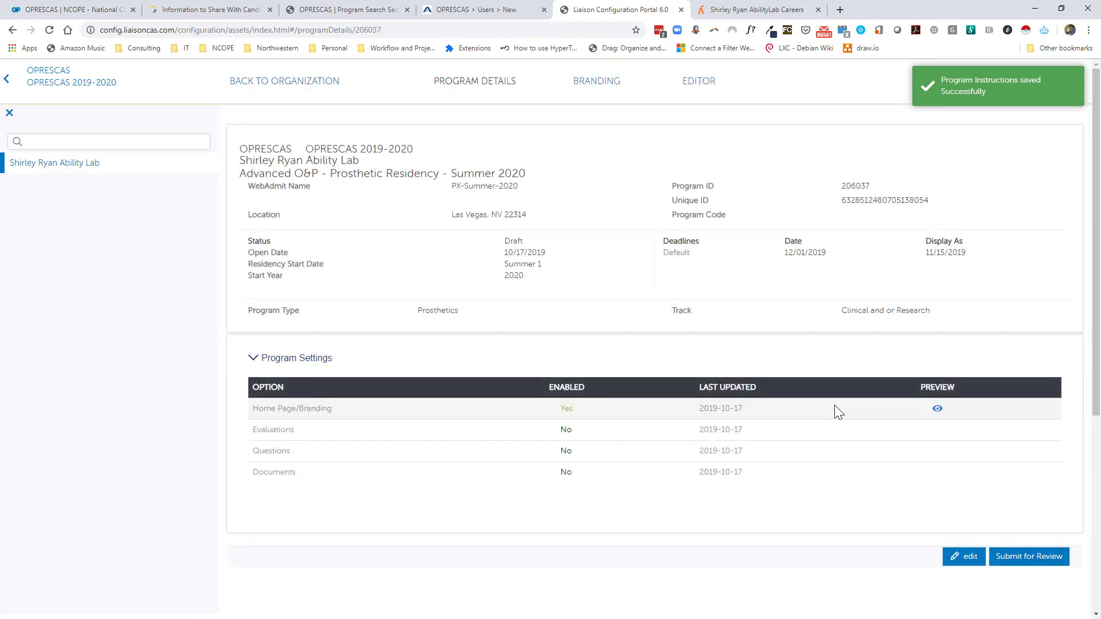
pyautogui.click(938, 408)
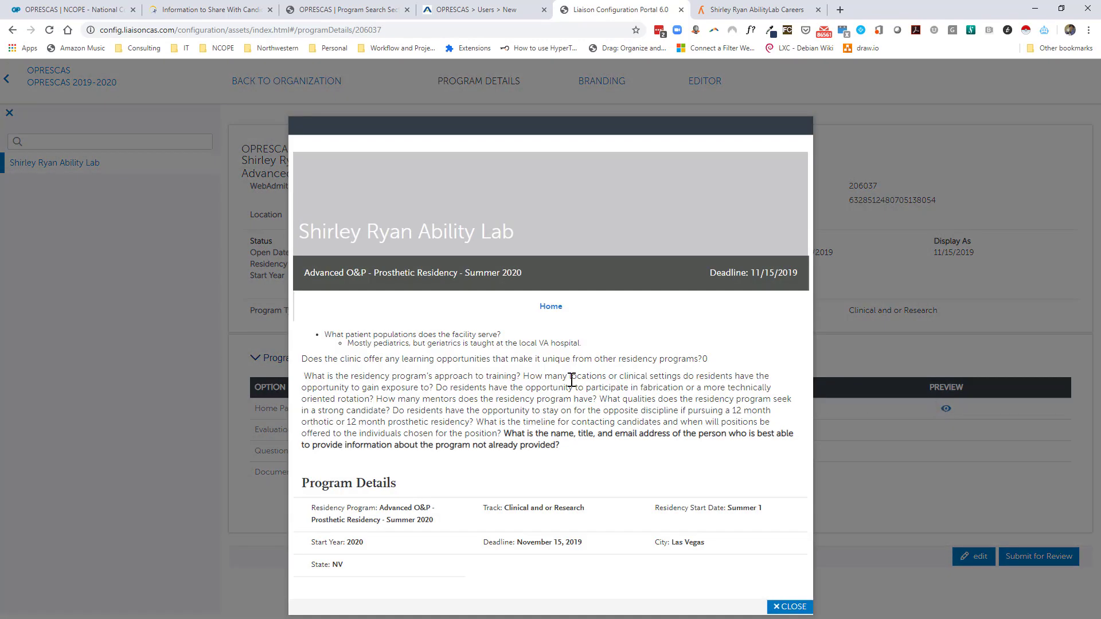
pyautogui.moveTo(609, 455); pyautogui.dragTo(317, 339)
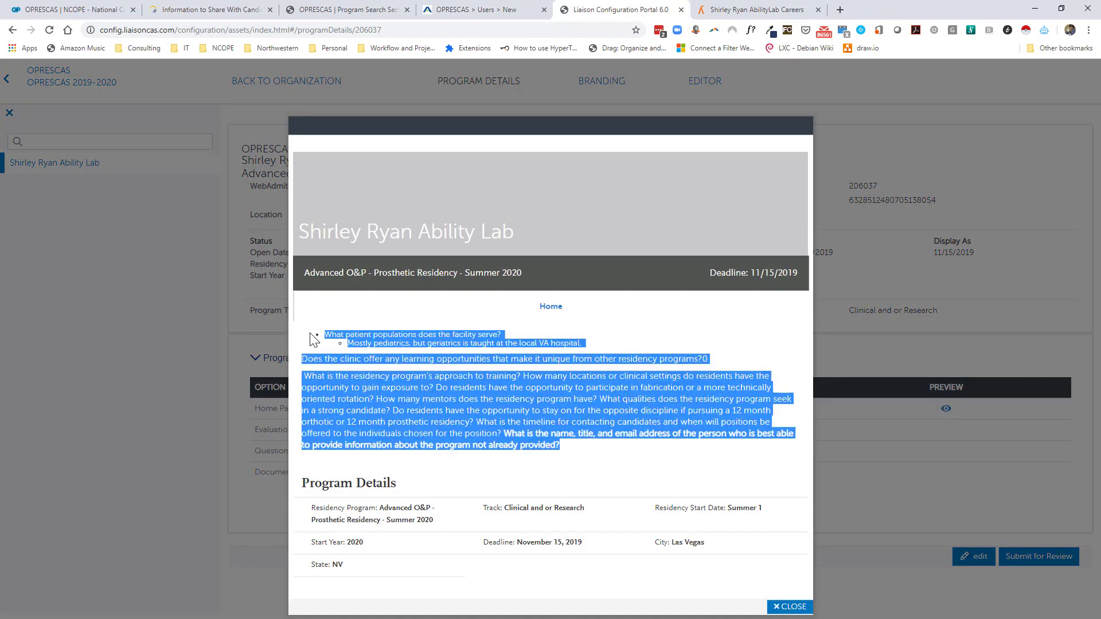
pyautogui.click(640, 435)
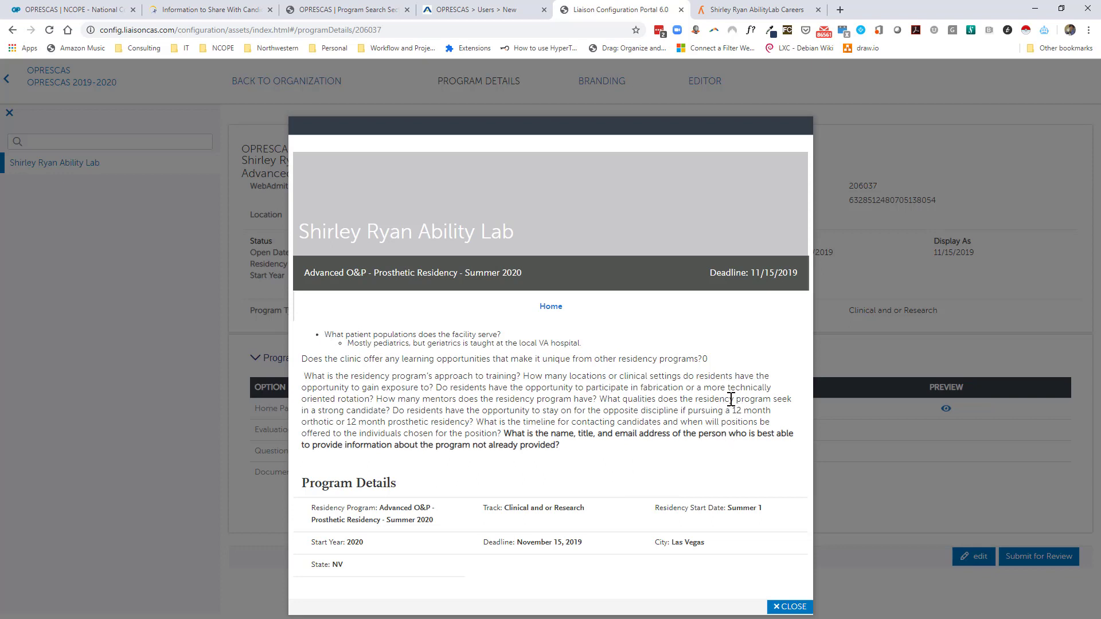
pyautogui.click(790, 607)
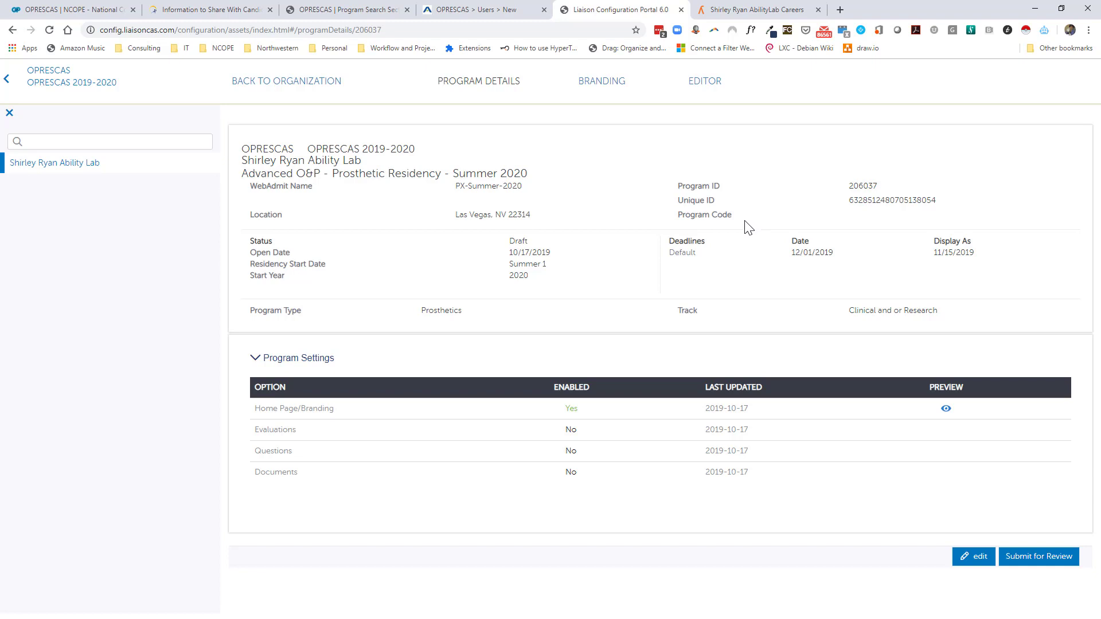
# Submit the Summer 2020 program for review, then open the Program Editor.
pyautogui.click(1042, 559)
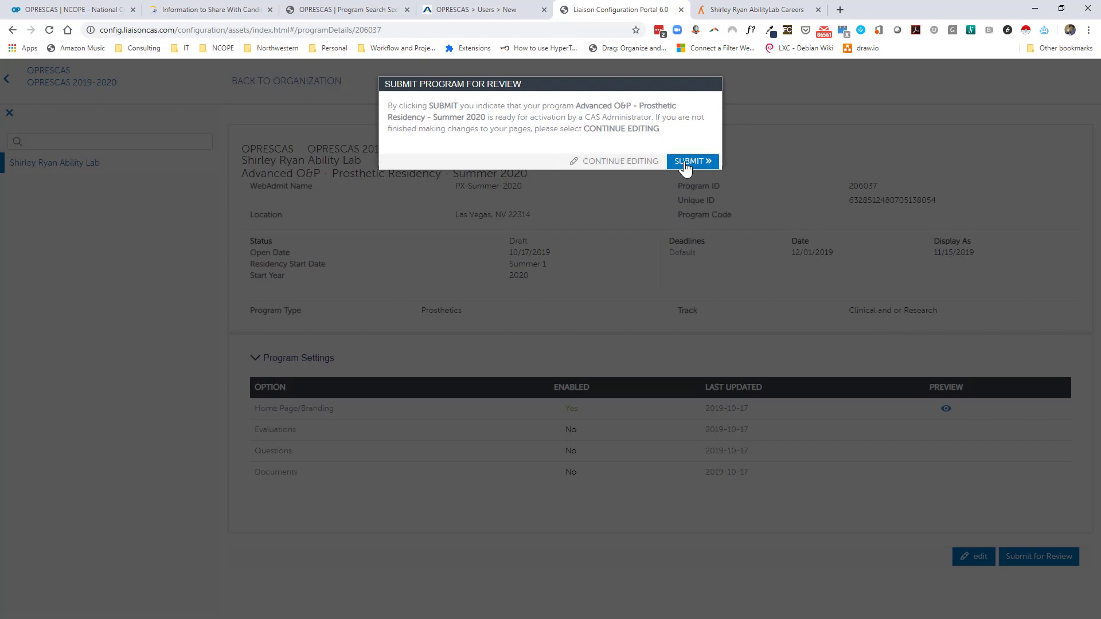
pyautogui.click(616, 166)
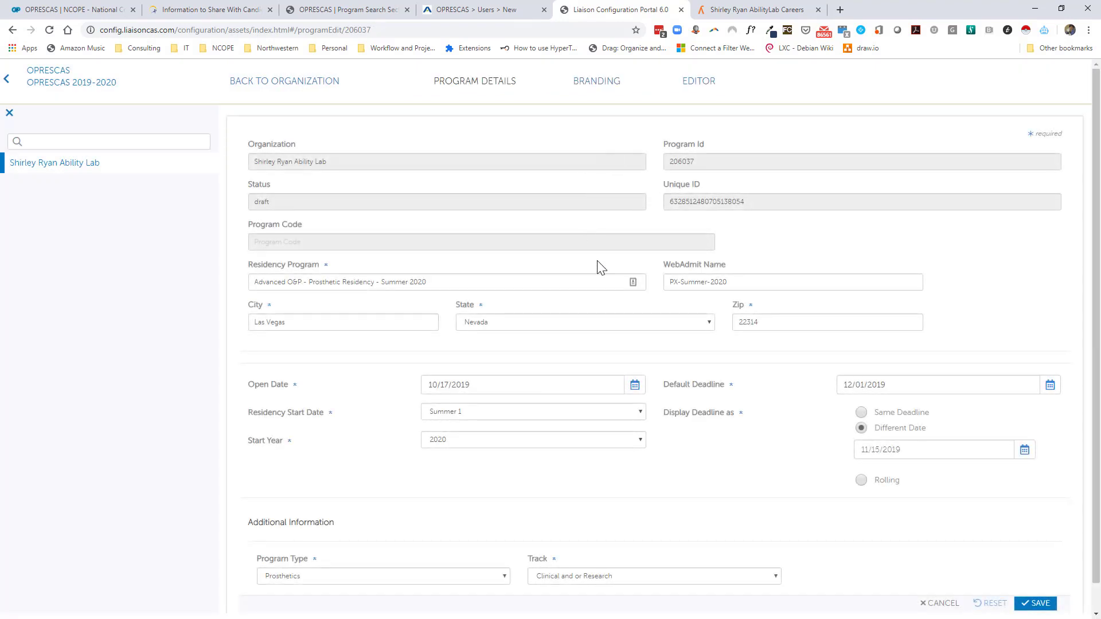
pyautogui.scroll(-1, 601, 266)
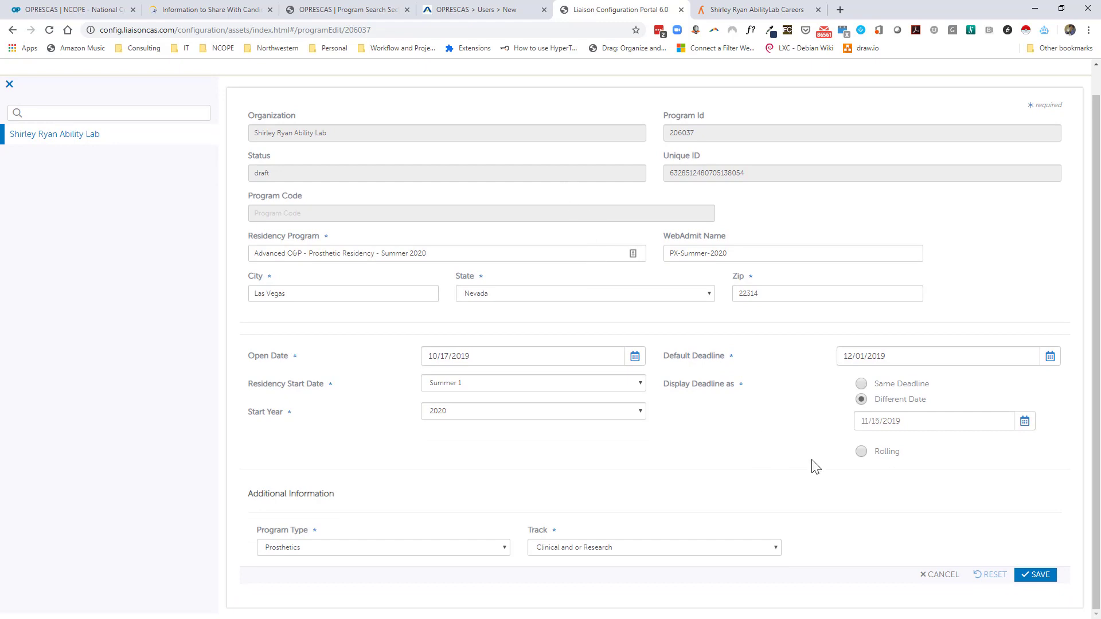
pyautogui.scroll(1, 643, 137)
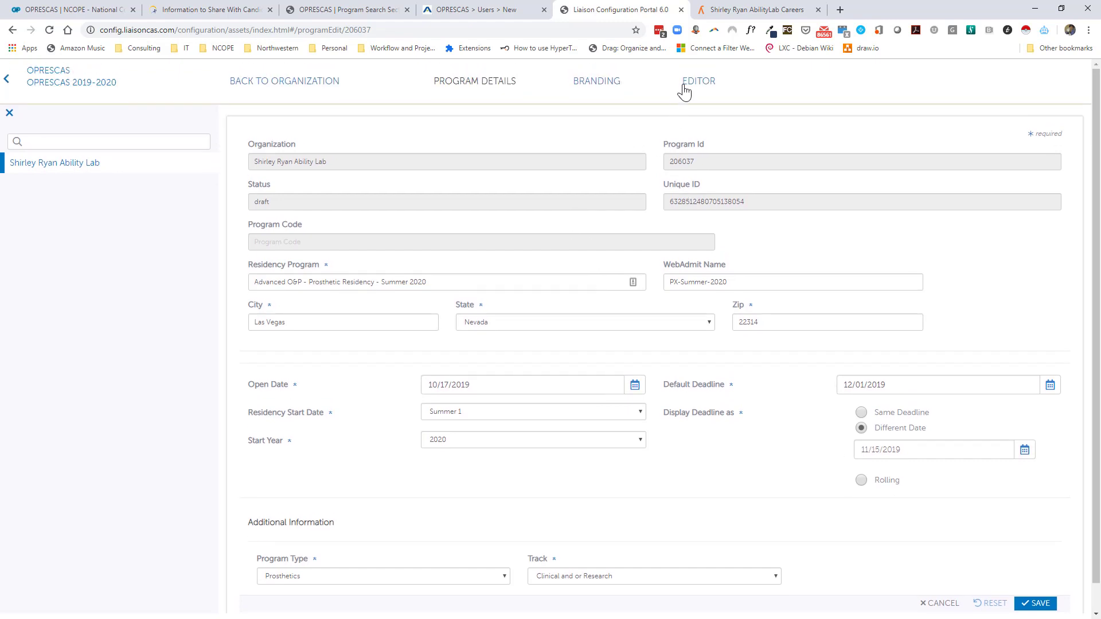
pyautogui.click(708, 85)
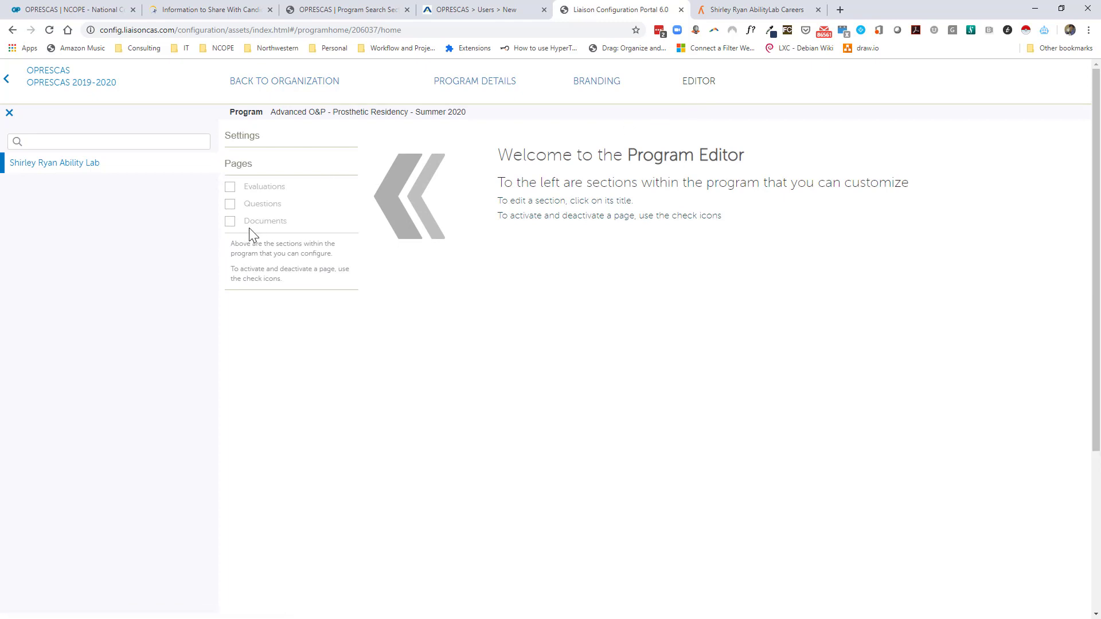
# Enable the Documents page and request a required CV/Resume with a maximum of 1.
pyautogui.click(230, 225)
pyautogui.click(262, 228)
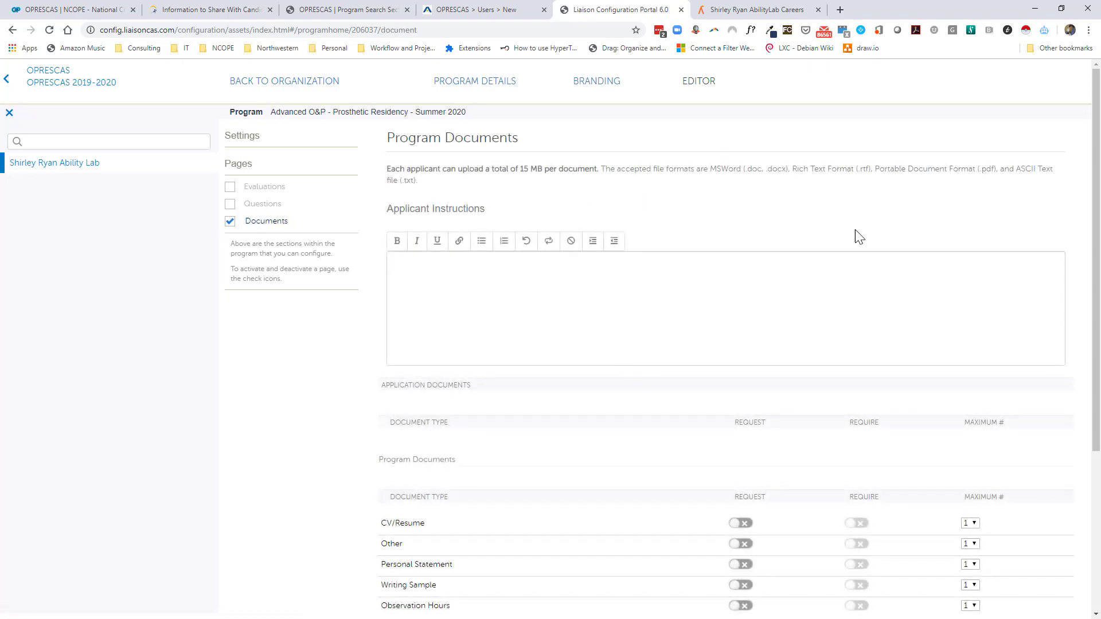
pyautogui.scroll(-1, 770, 319)
pyautogui.scroll(-2, 770, 319)
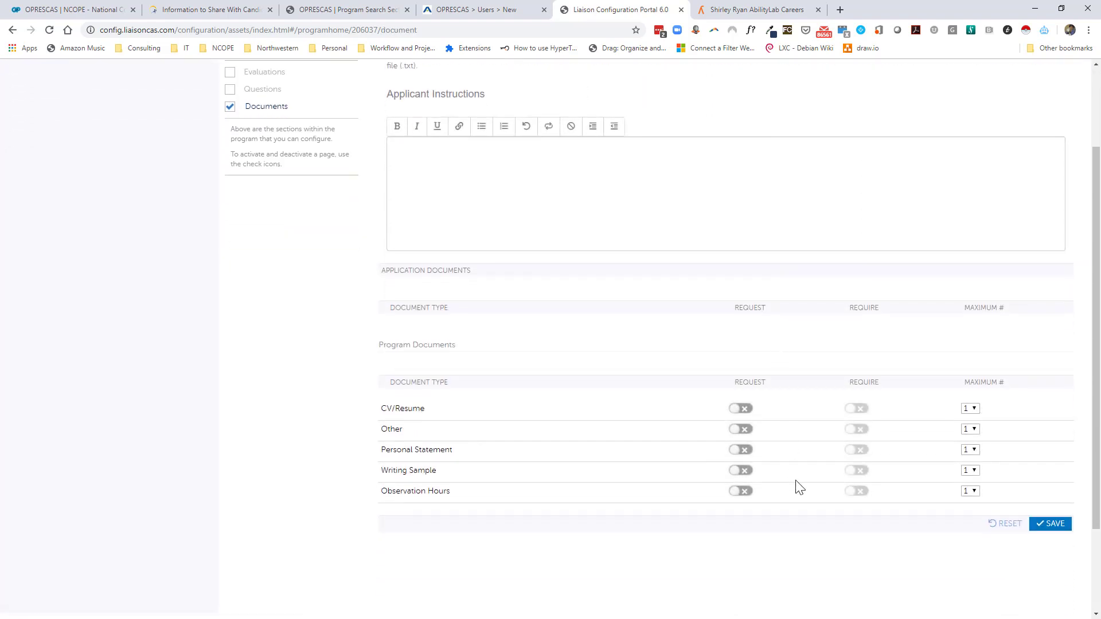
pyautogui.click(742, 409)
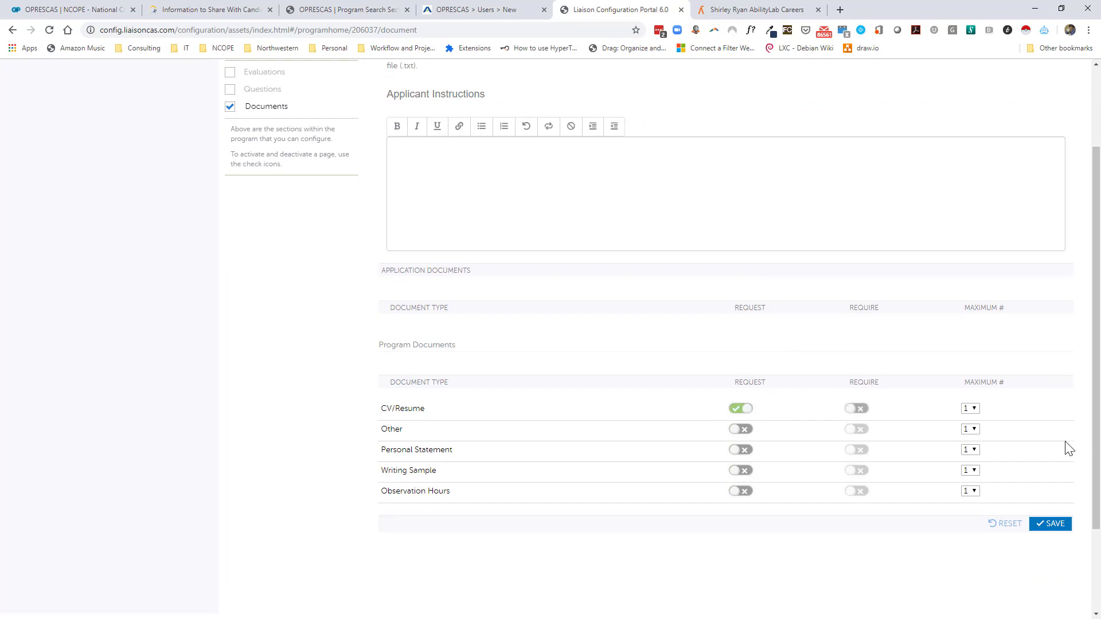
pyautogui.click(862, 414)
pyautogui.click(971, 409)
pyautogui.click(975, 460)
pyautogui.click(972, 410)
pyautogui.click(970, 419)
# Add clinical-project picture instructions, request up to 4 Other documents, and save the Documents settings.
pyautogui.click(613, 195)
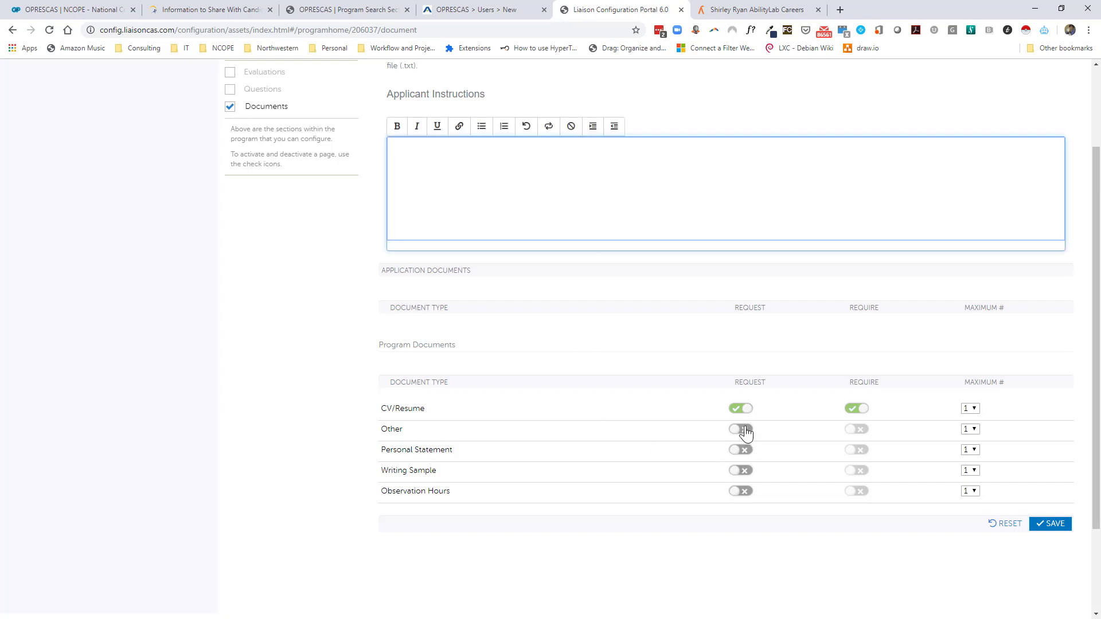
pyautogui.click(743, 432)
pyautogui.click(593, 185)
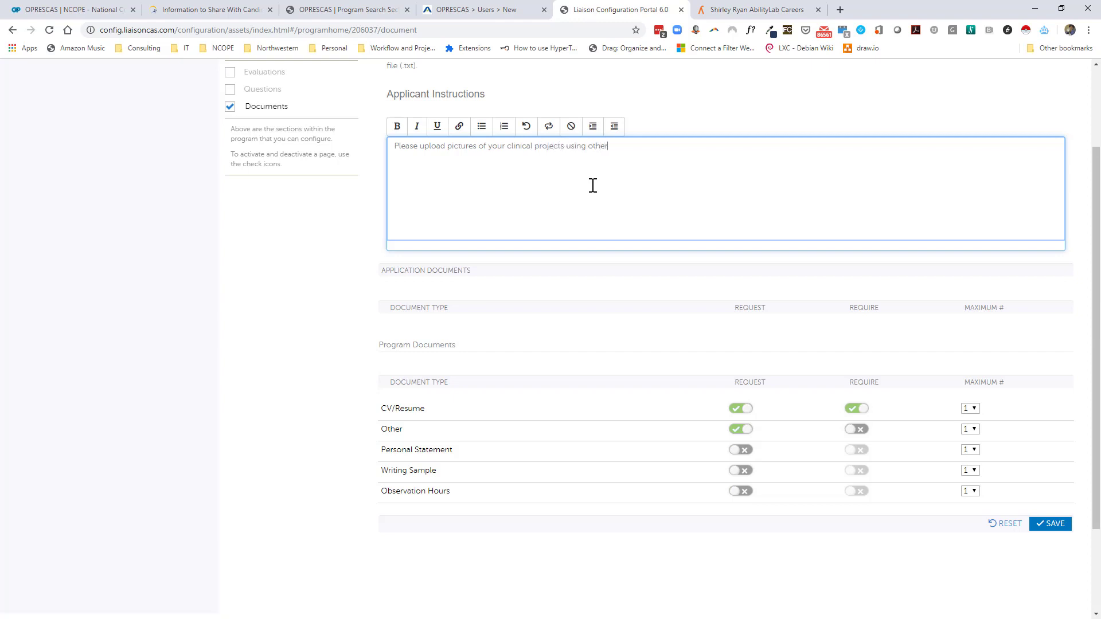
pyautogui.click(970, 429)
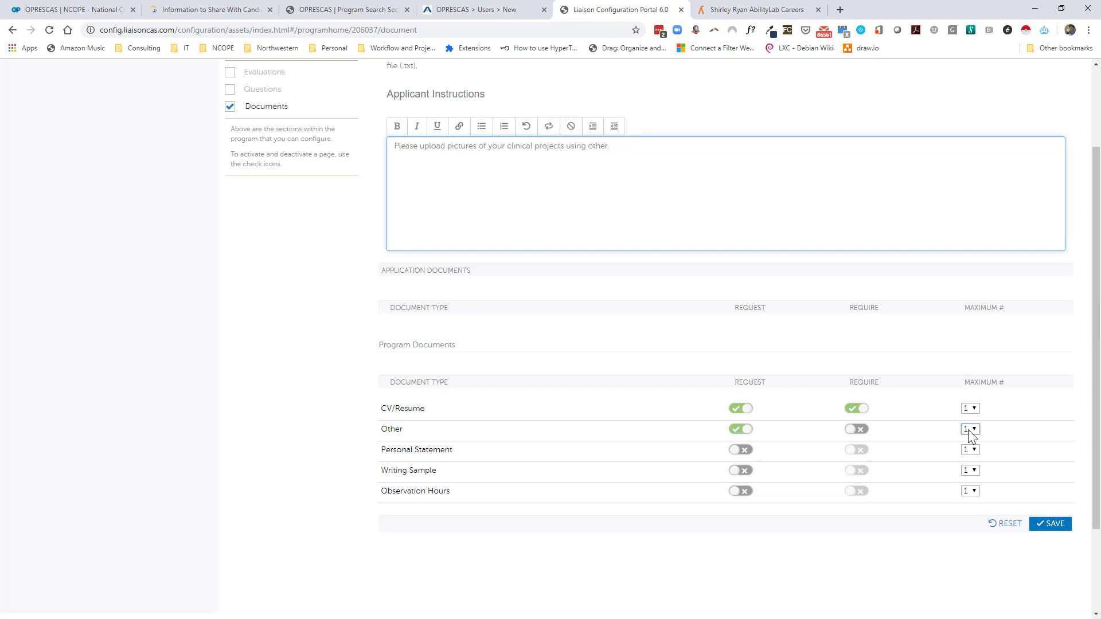
pyautogui.click(973, 469)
pyautogui.scroll(-1, 1044, 472)
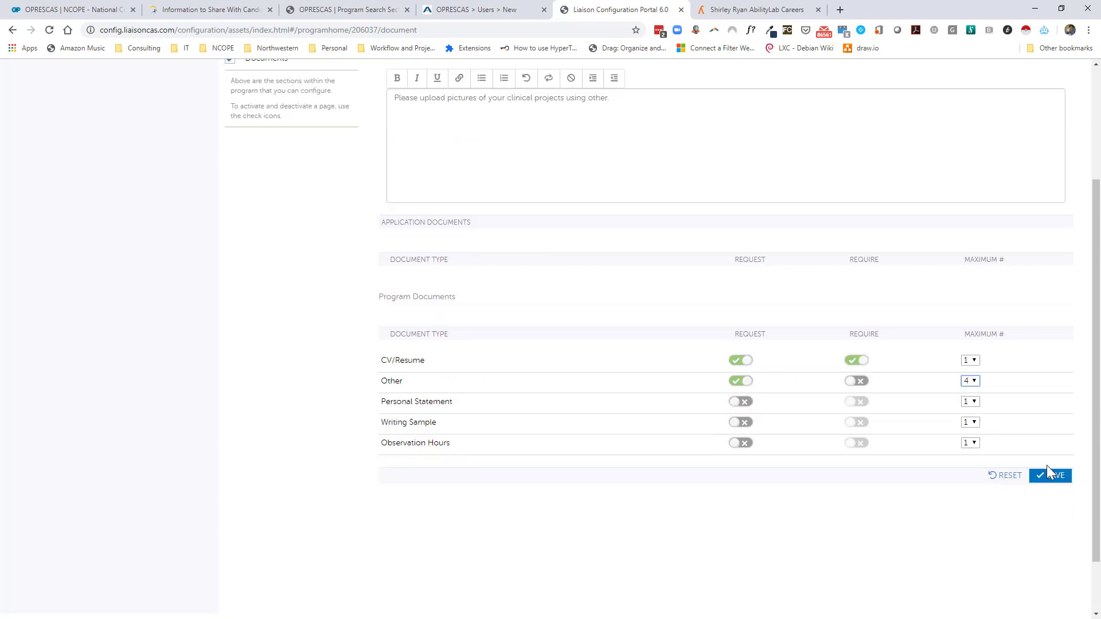
pyautogui.click(1050, 467)
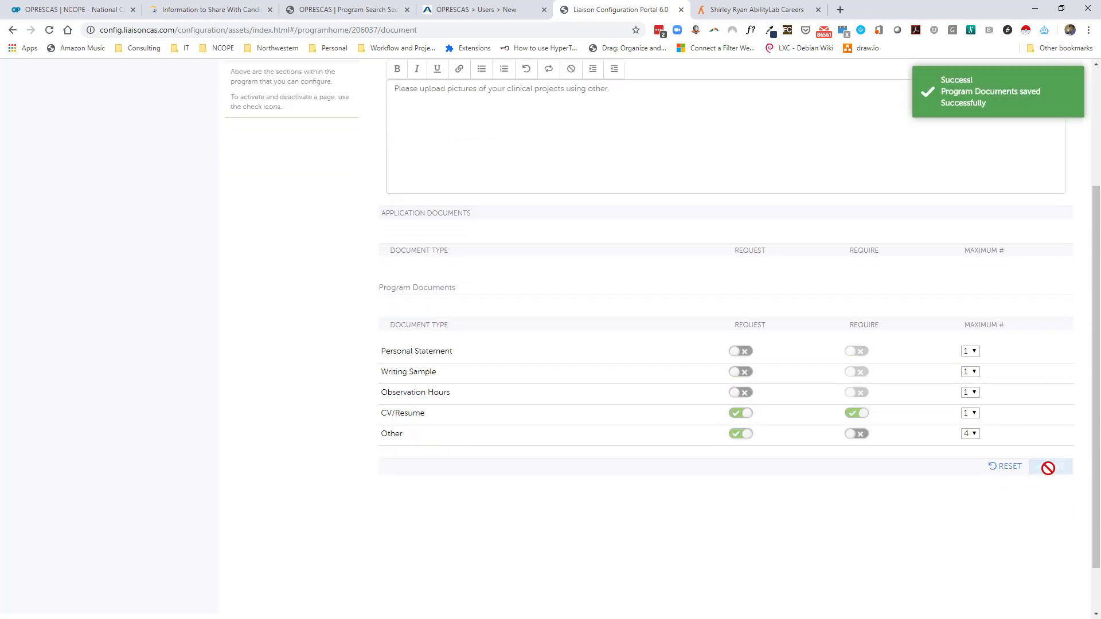
# Go back to the organization's program list and open the Summer 2020 program's details.
pyautogui.scroll(3, 654, 522)
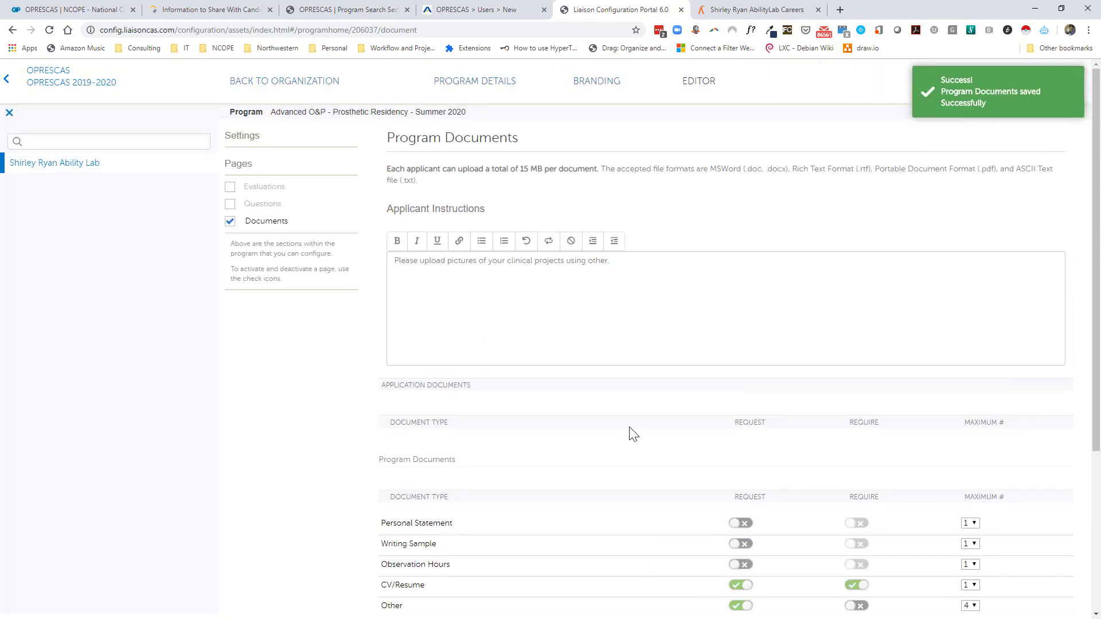
pyautogui.click(470, 92)
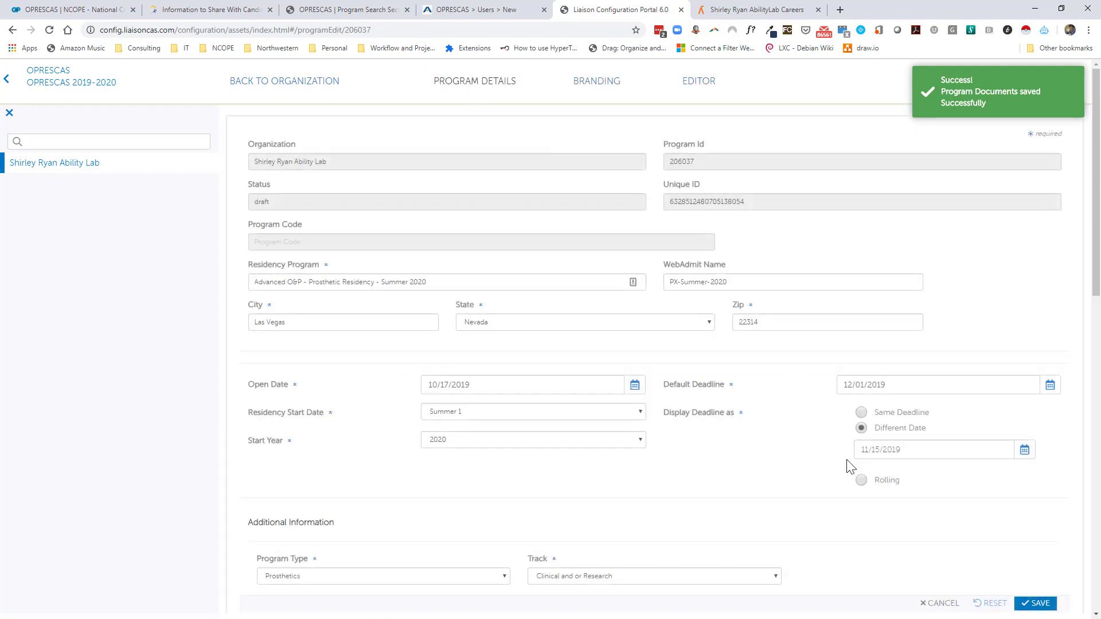
pyautogui.scroll(-1, 850, 464)
pyautogui.scroll(1, 848, 471)
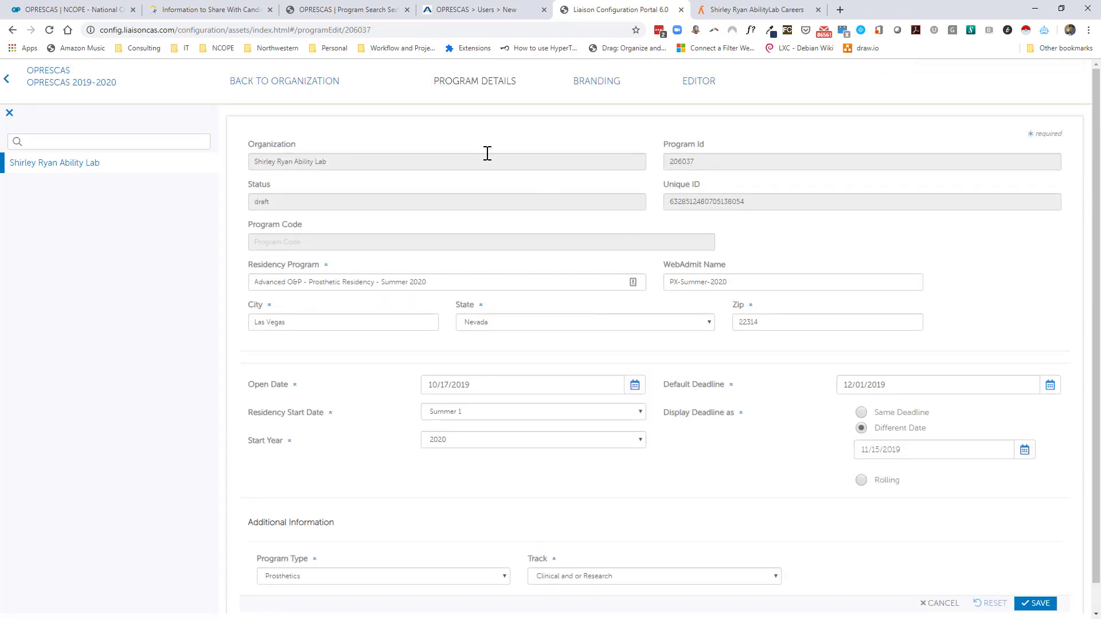
pyautogui.click(246, 83)
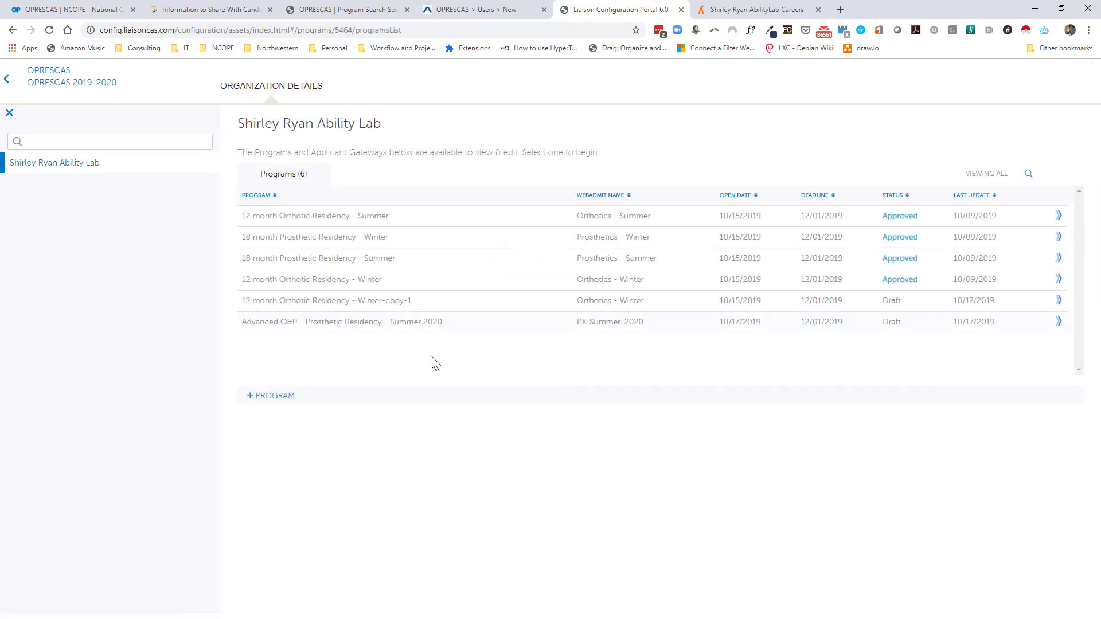
pyautogui.moveTo(252, 332)
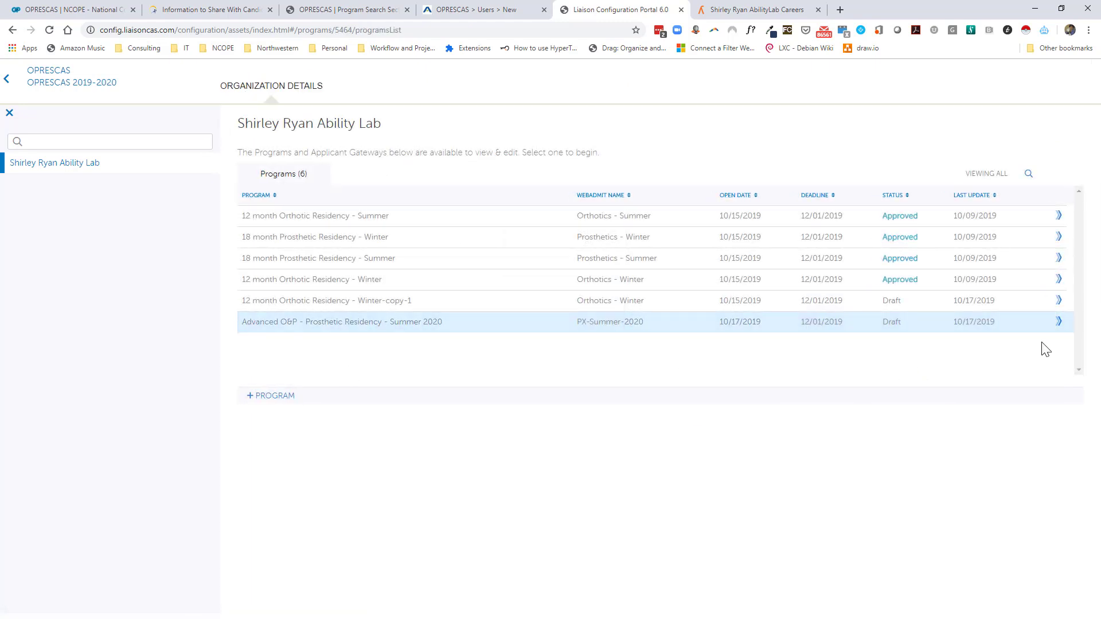
pyautogui.click(900, 325)
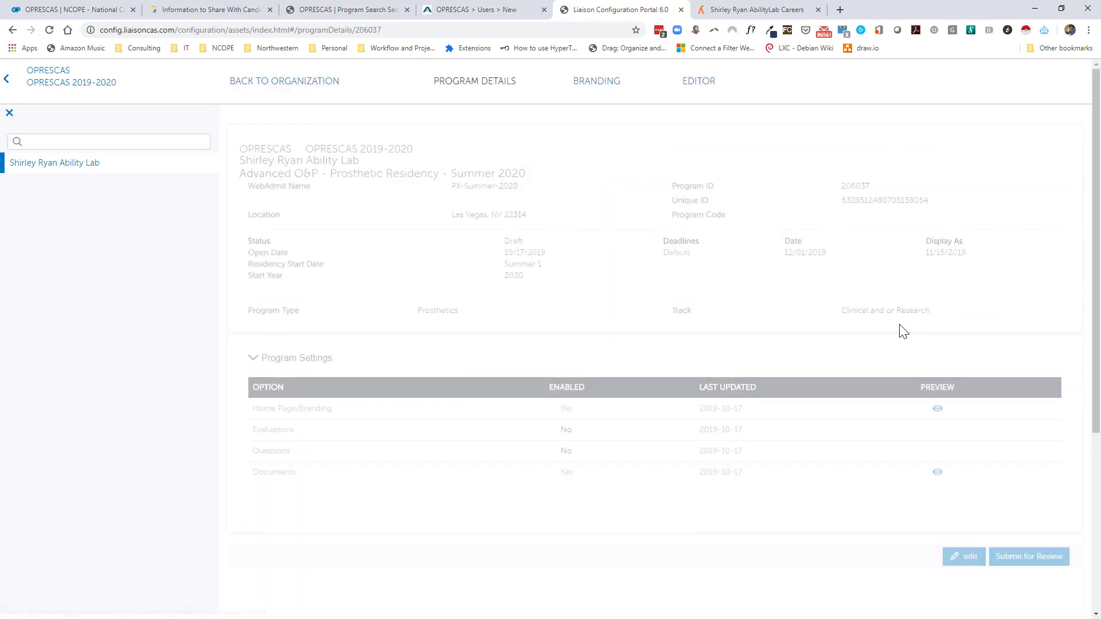
# Preview the applicant Documents page, scroll through it, and close the preview.
pyautogui.click(947, 473)
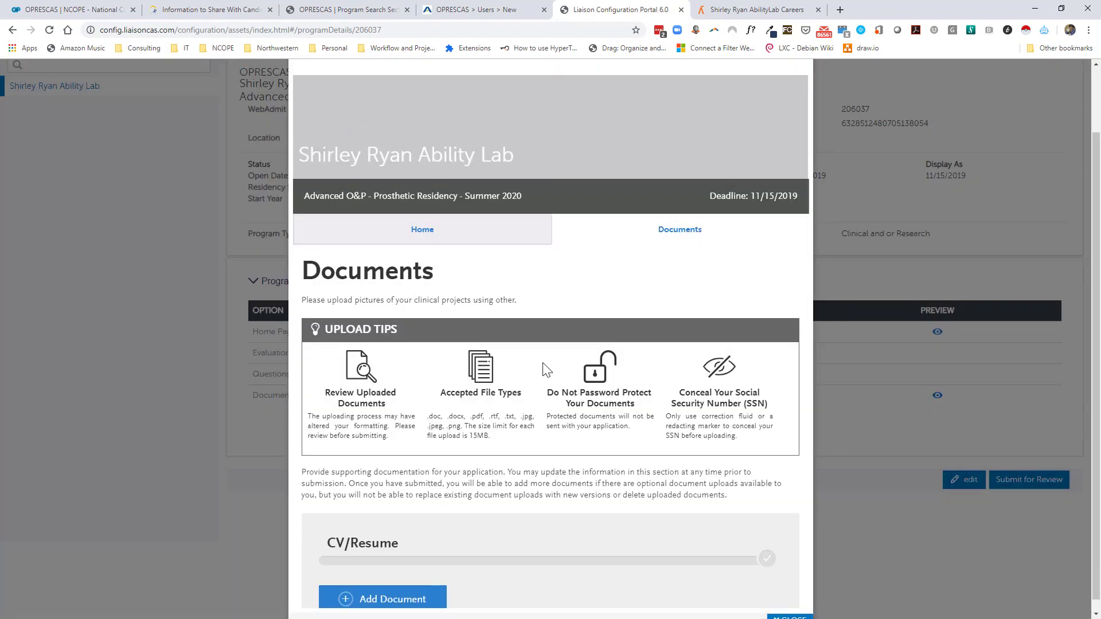
pyautogui.scroll(-1, 532, 356)
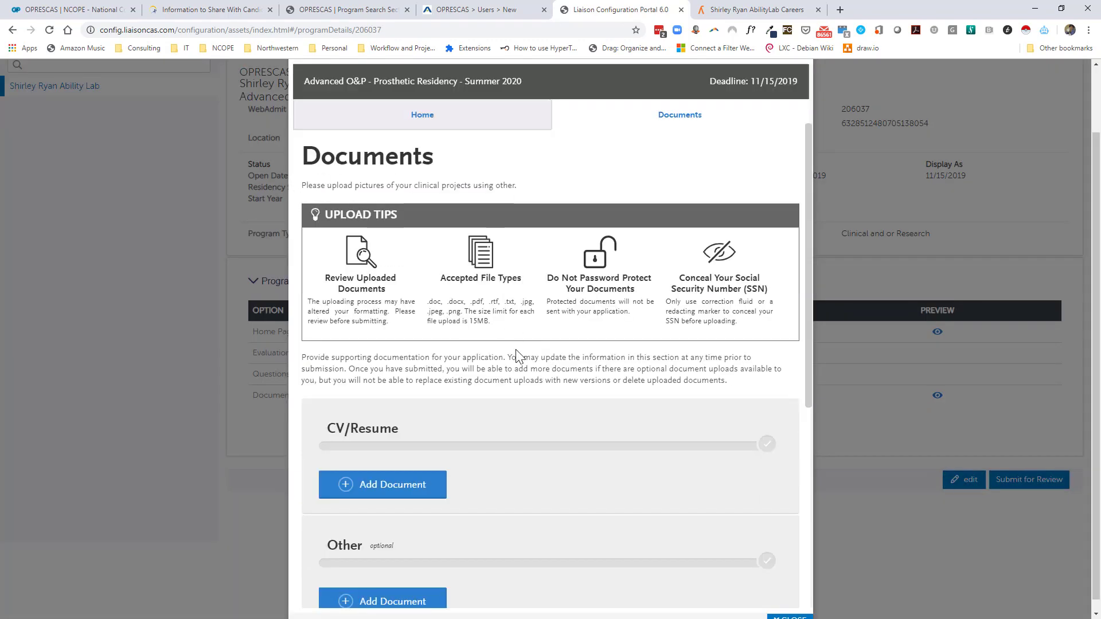
pyautogui.scroll(-4, 515, 349)
pyautogui.scroll(5, 780, 391)
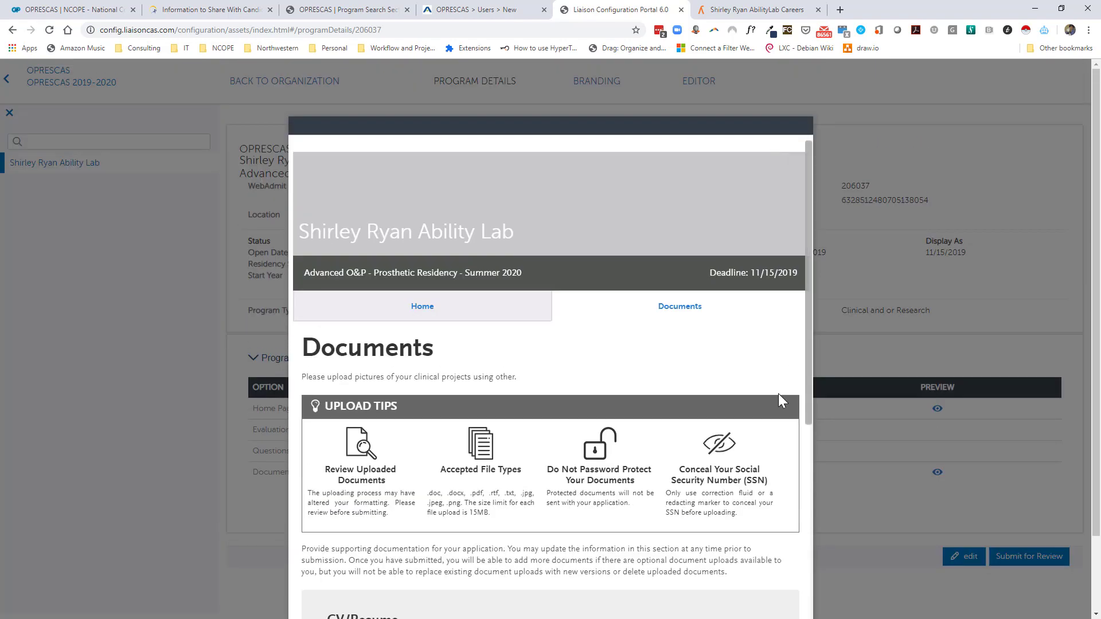
pyautogui.scroll(-10, 772, 460)
pyautogui.click(790, 610)
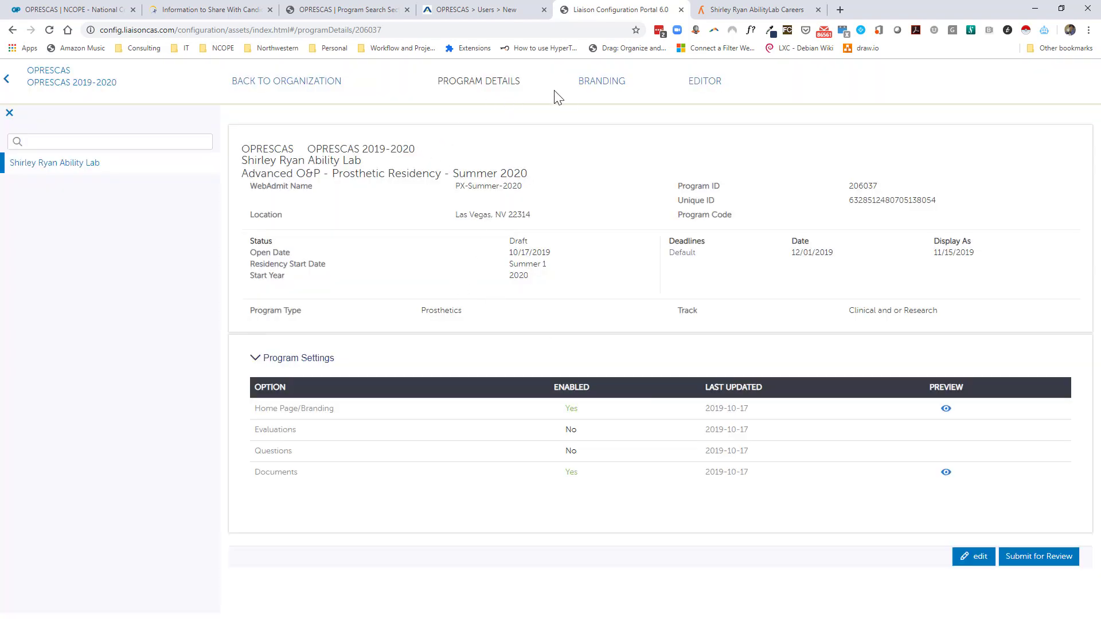
# In the Program Editor, enable the Questions page and add a General Info question set.
pyautogui.click(710, 83)
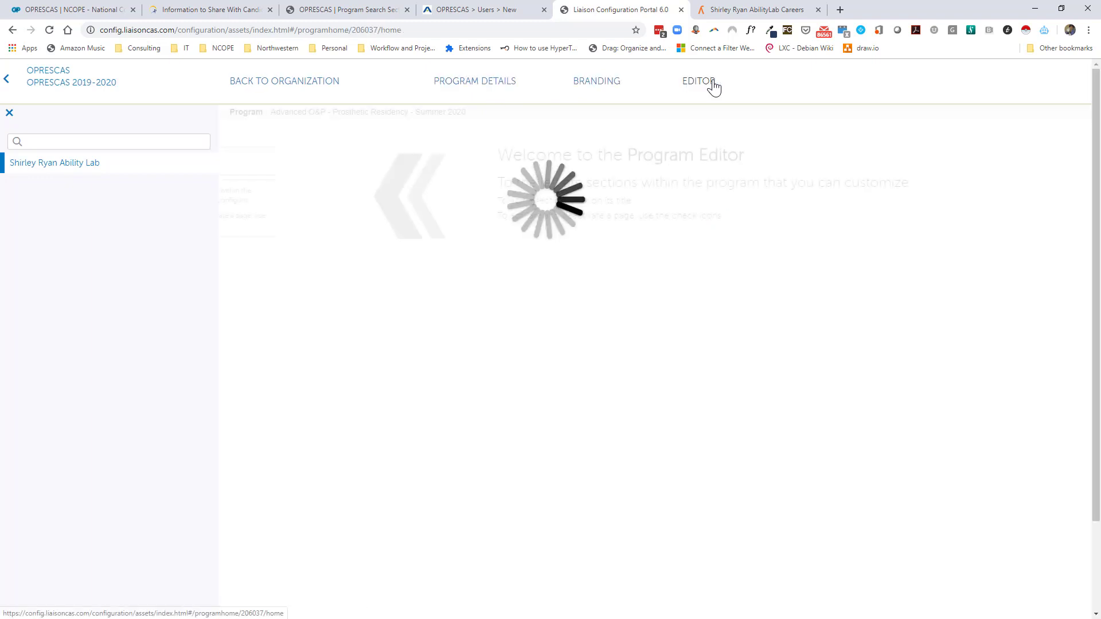
pyautogui.scroll(-1, 462, 221)
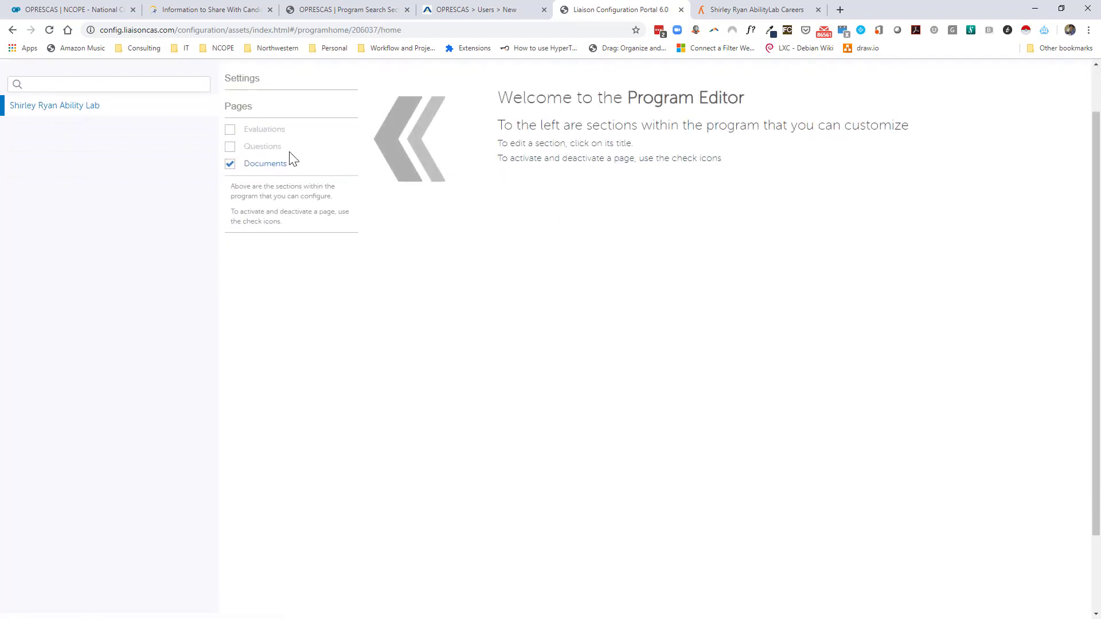
pyautogui.click(230, 147)
pyautogui.click(260, 148)
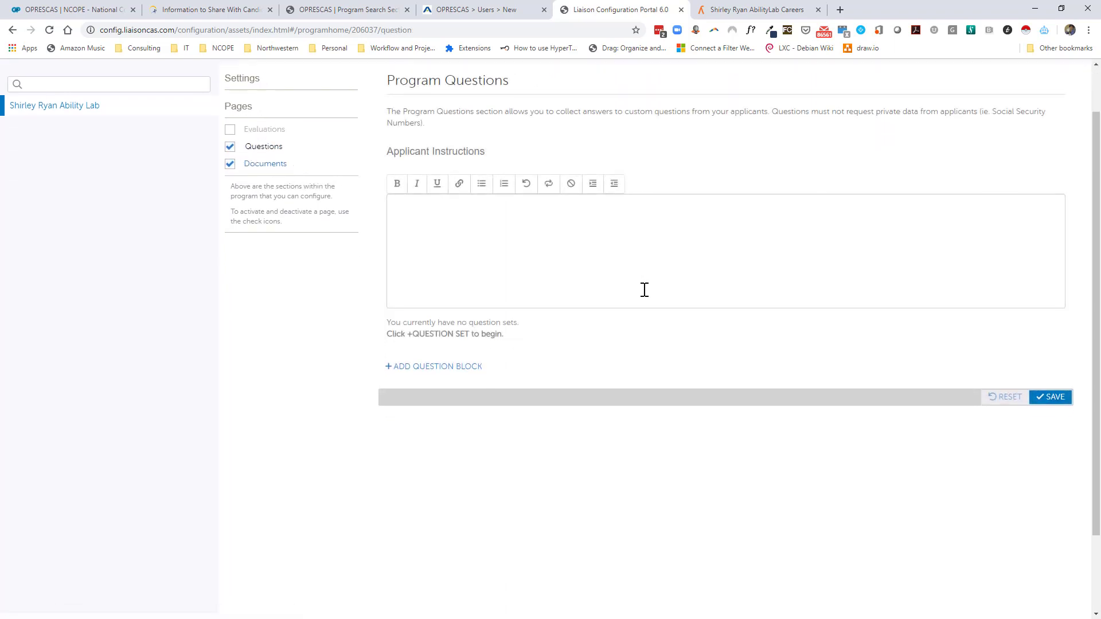
pyautogui.click(459, 370)
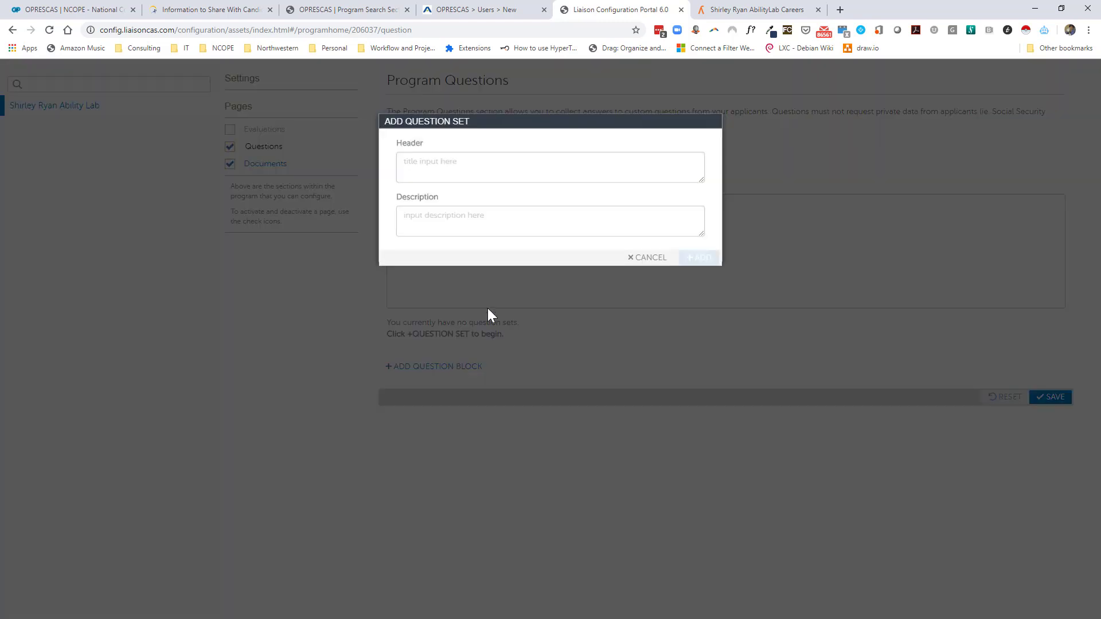
pyautogui.click(485, 164)
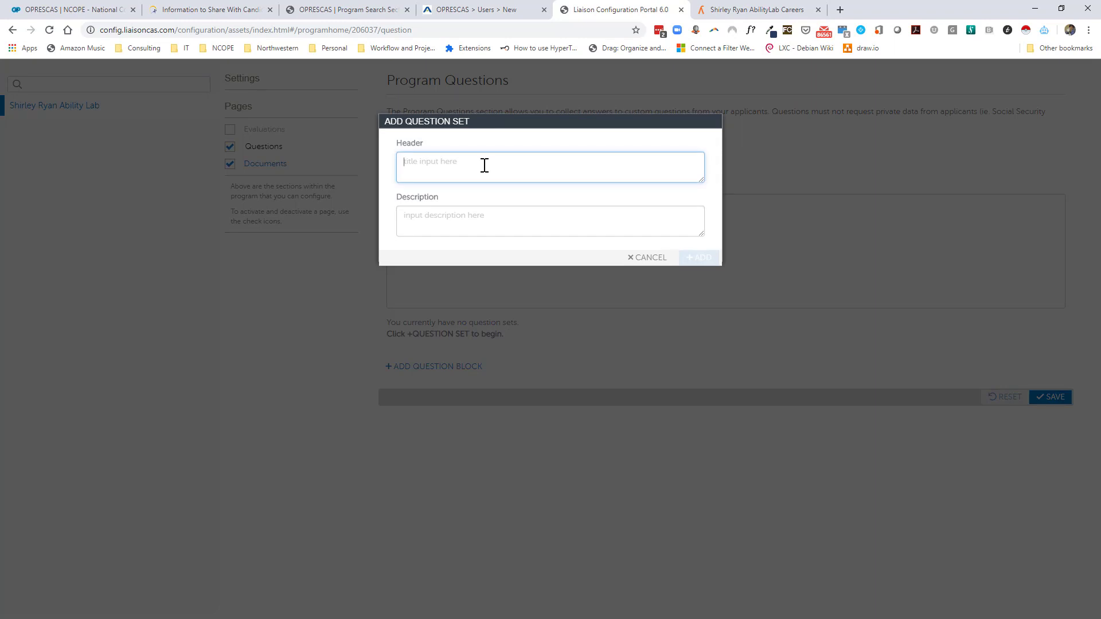
pyautogui.write('General Info')
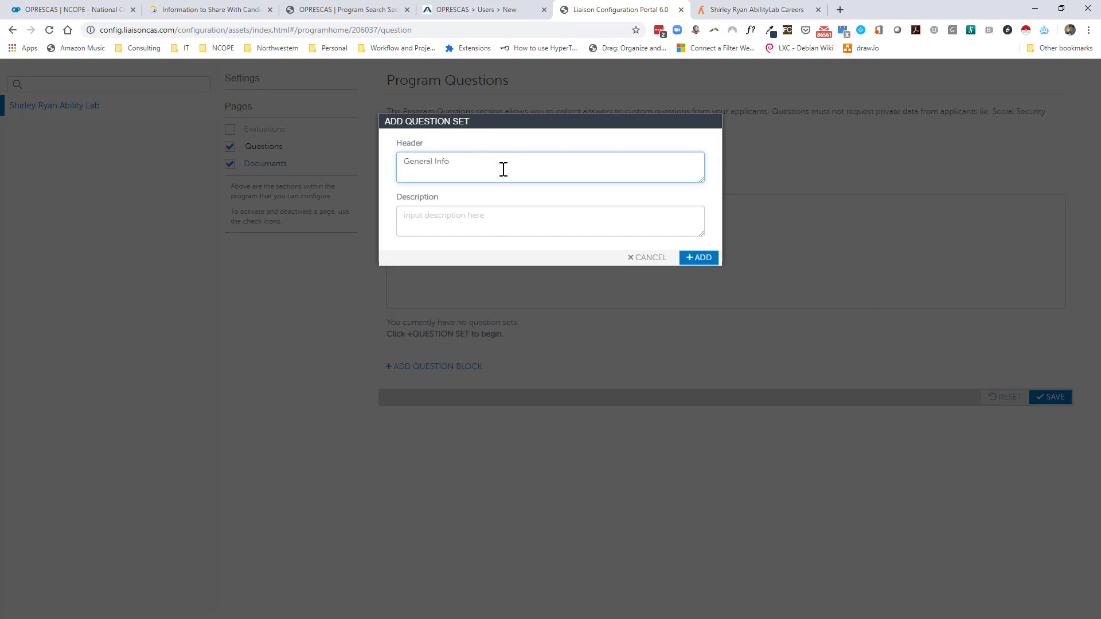
pyautogui.click(700, 258)
# Add the required essay question 'What got you into the O&P profession?' (1000 characters max) and enable Evaluations.
pyautogui.click(419, 388)
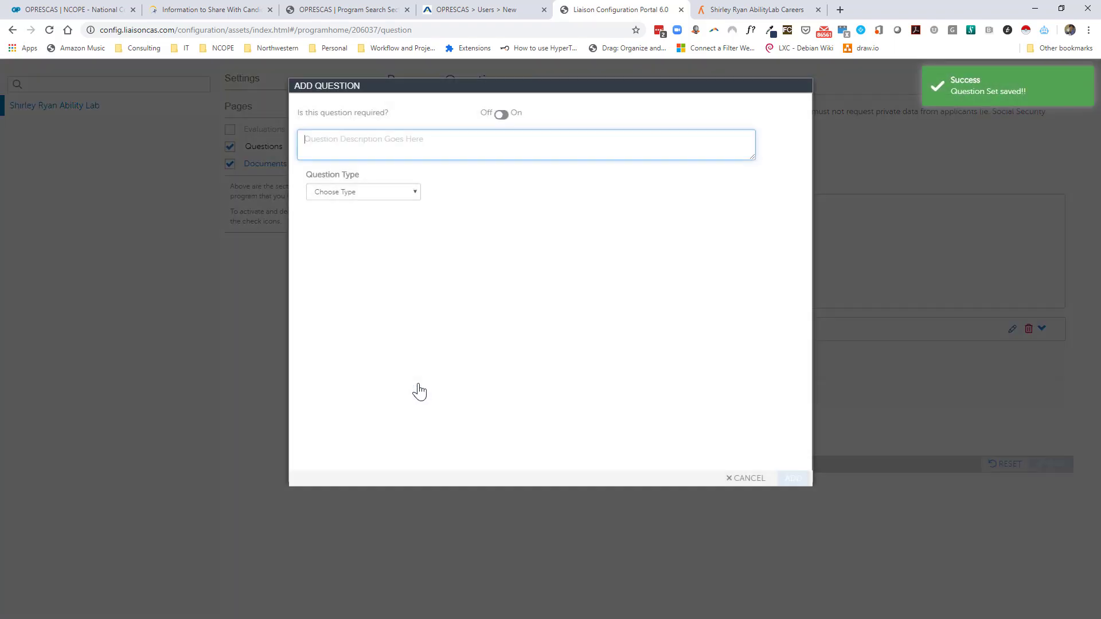
pyautogui.write('What got you into the O&P pr')
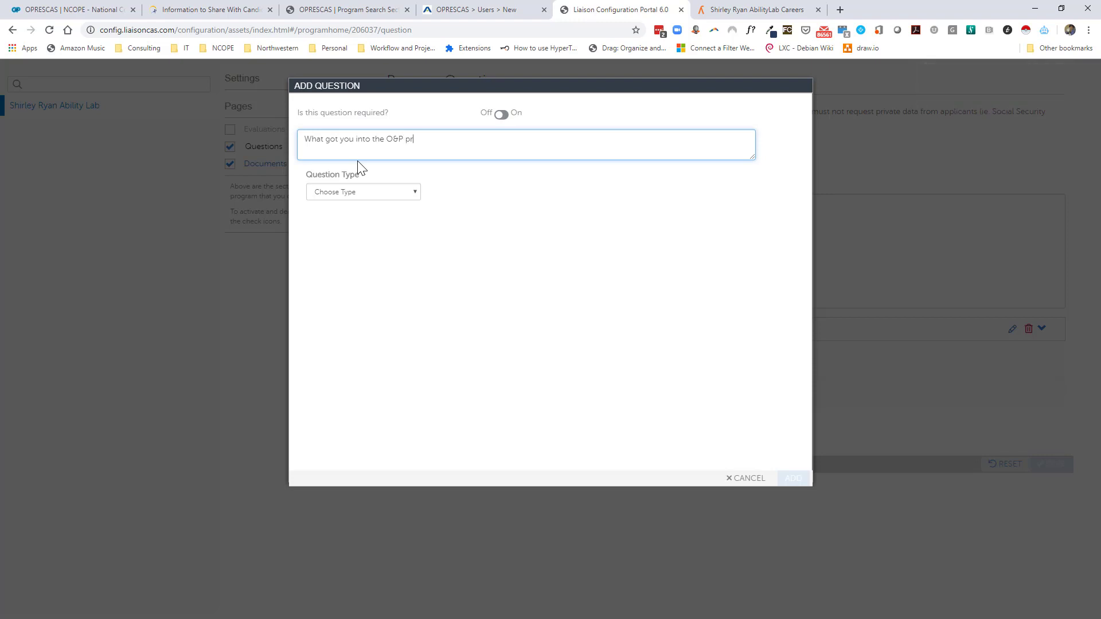
pyautogui.write('ofession?')
pyautogui.click(370, 191)
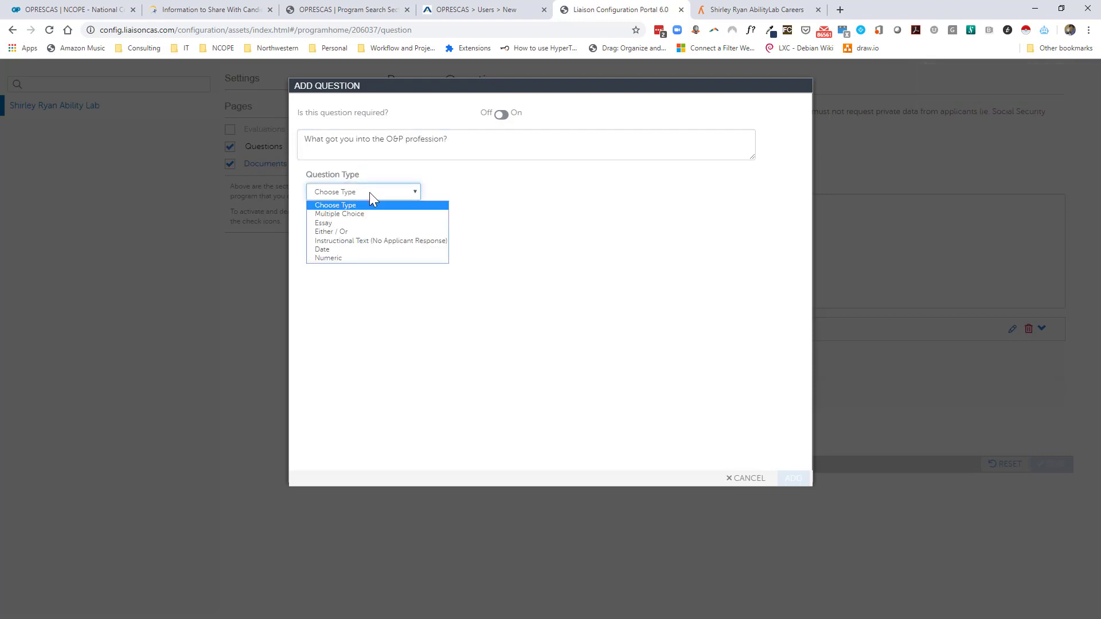
pyautogui.click(373, 213)
pyautogui.click(372, 194)
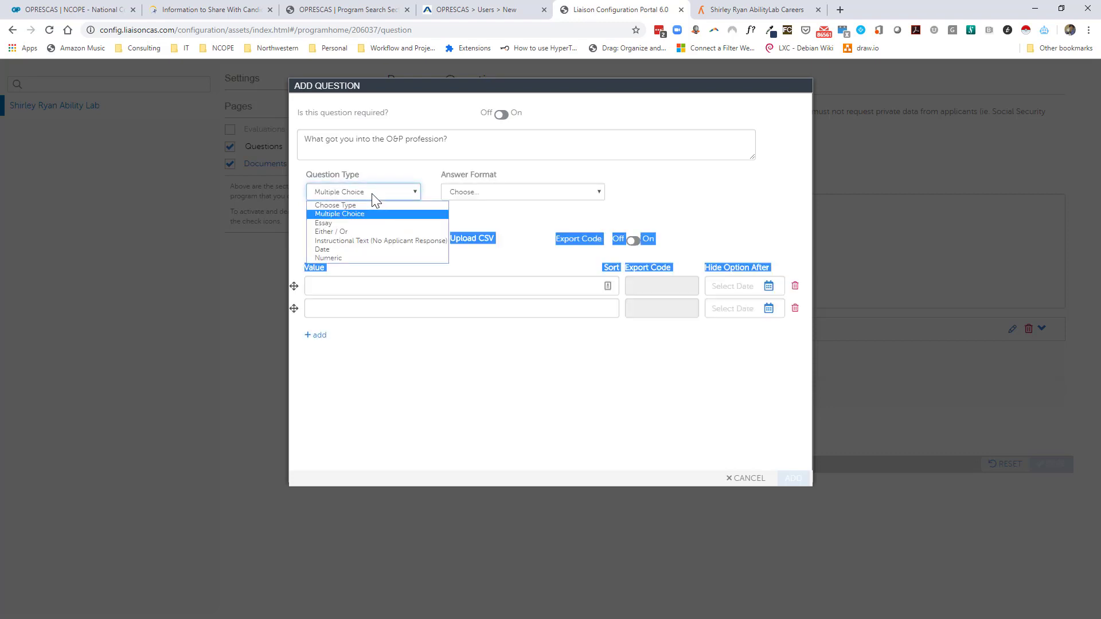
pyautogui.click(375, 222)
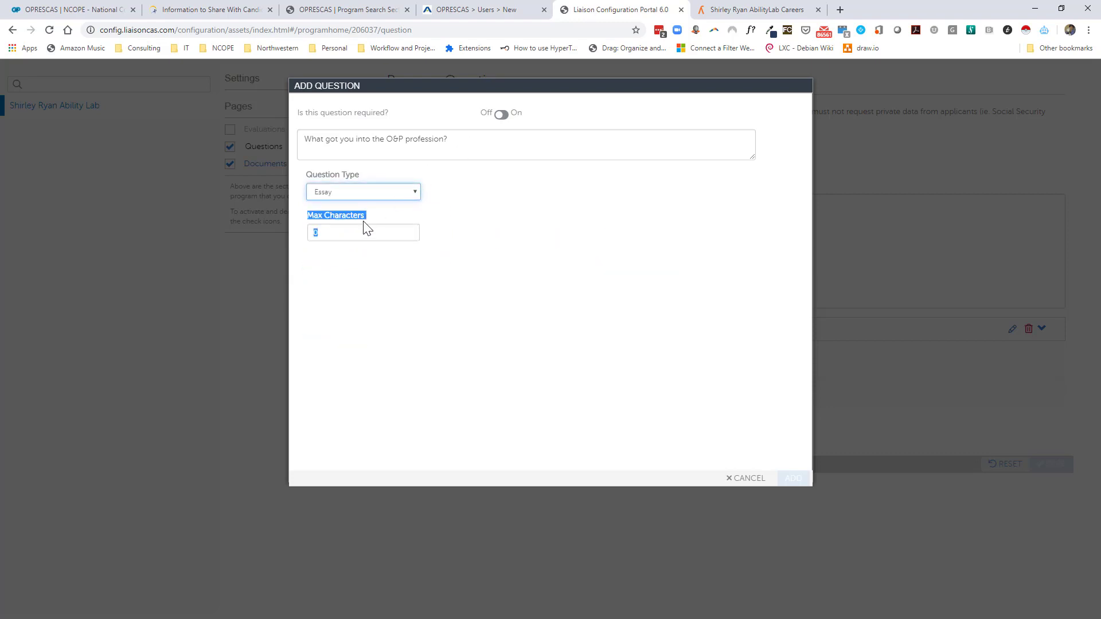
pyautogui.click(361, 238)
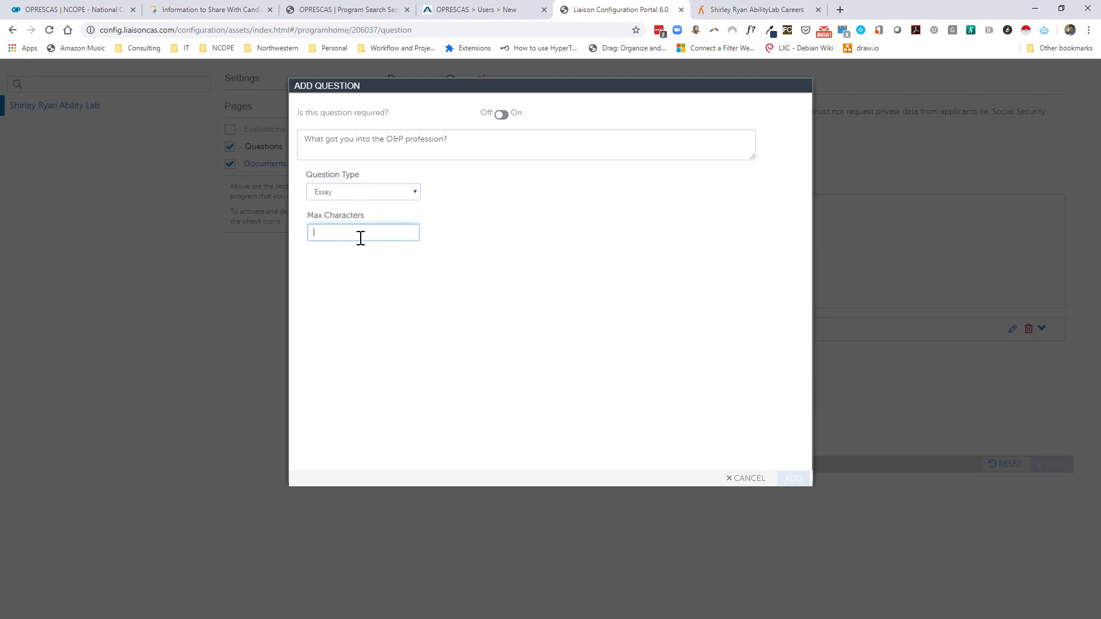
pyautogui.write('1000')
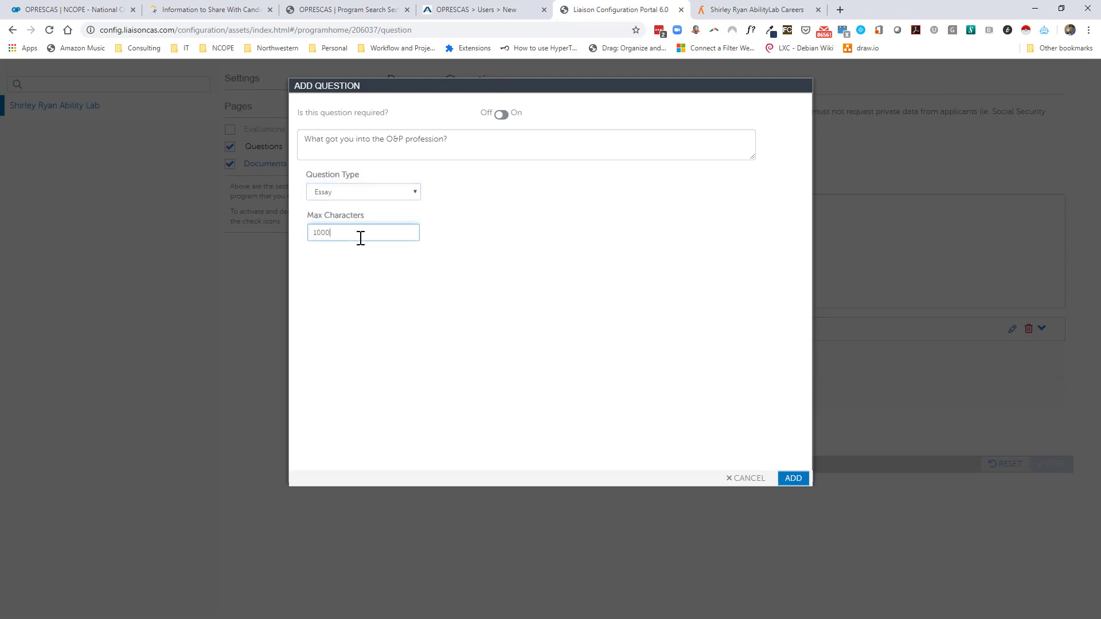
pyautogui.click(505, 117)
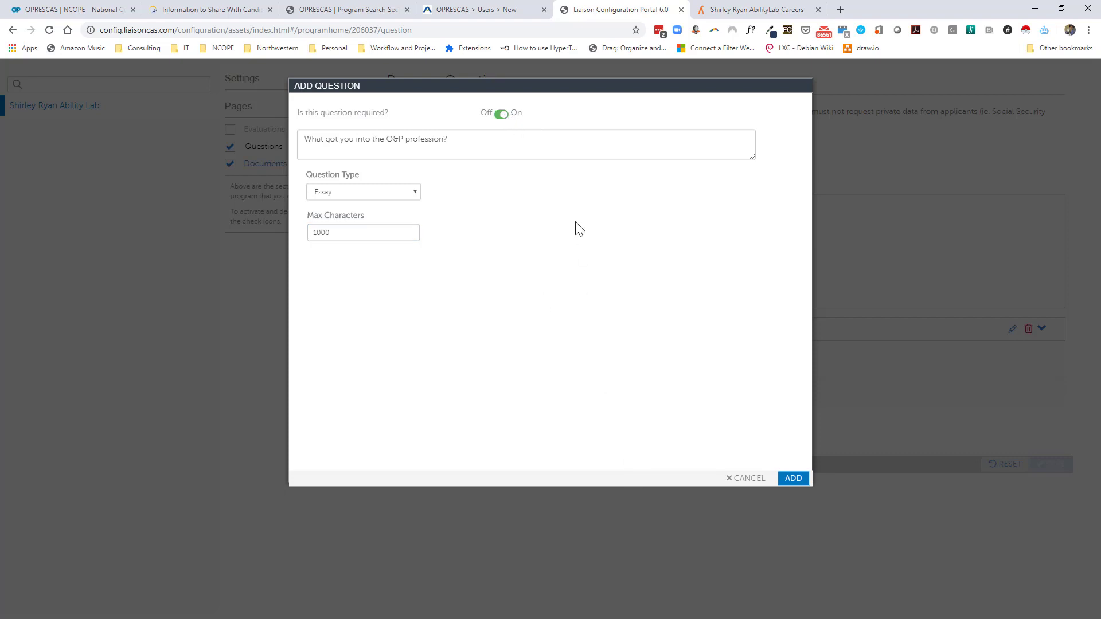
pyautogui.click(792, 480)
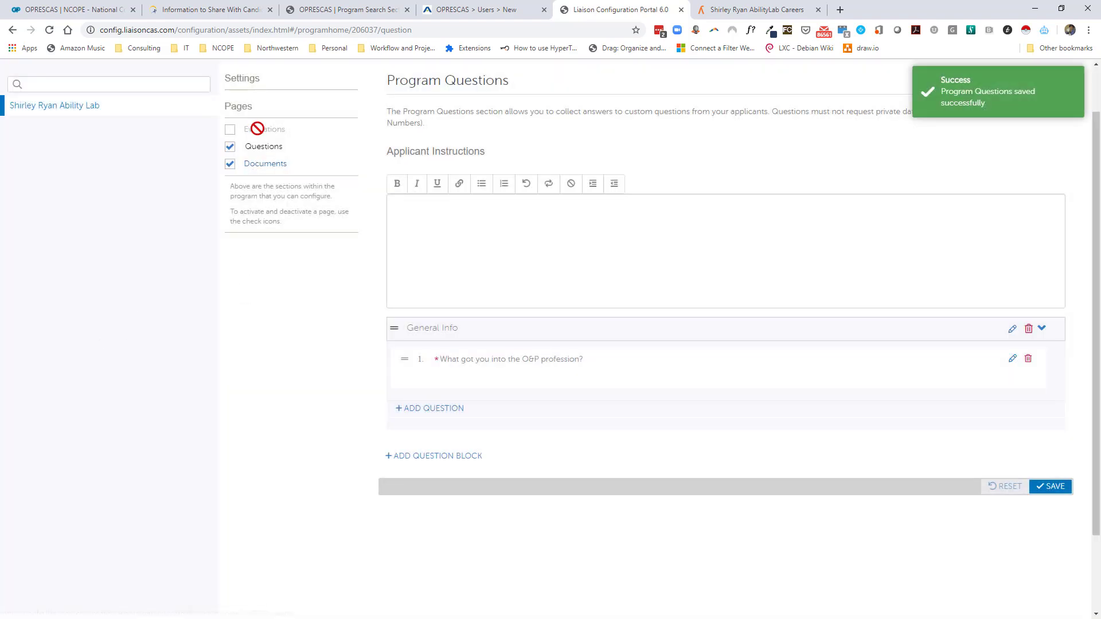
pyautogui.click(228, 133)
# Set program evaluations to a minimum required of 1 and a maximum accepted of 3.
pyautogui.click(262, 132)
pyautogui.click(594, 300)
pyautogui.click(607, 450)
pyautogui.click(596, 479)
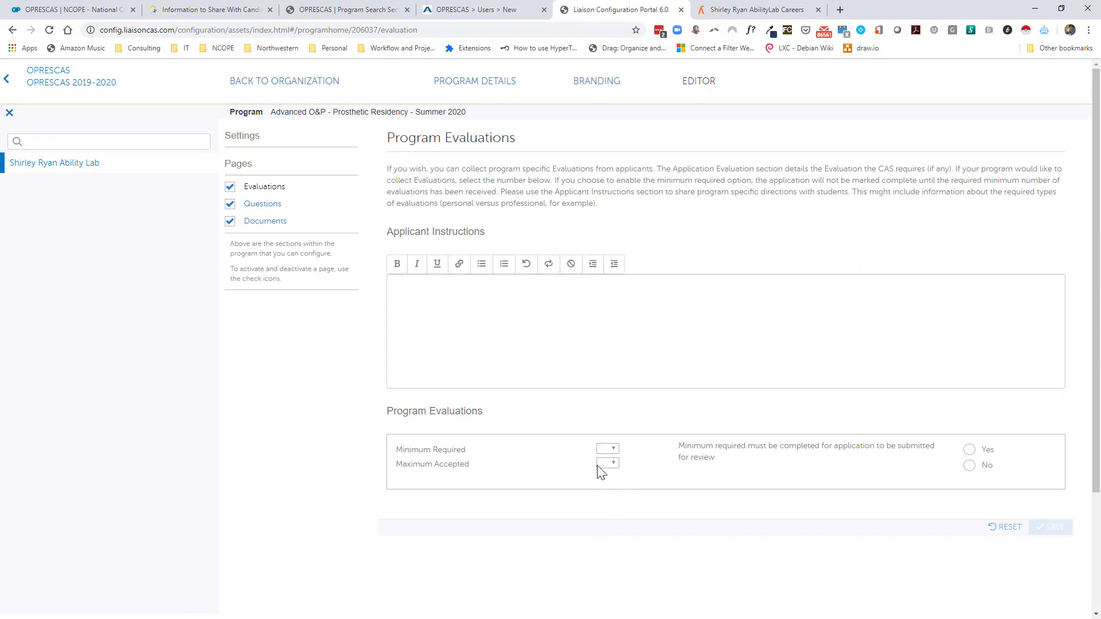
pyautogui.click(607, 449)
pyautogui.click(608, 480)
pyautogui.click(608, 463)
pyautogui.click(610, 514)
# Make the evaluation minimum not required before submission and save the evaluation settings.
pyautogui.scroll(-2, 610, 310)
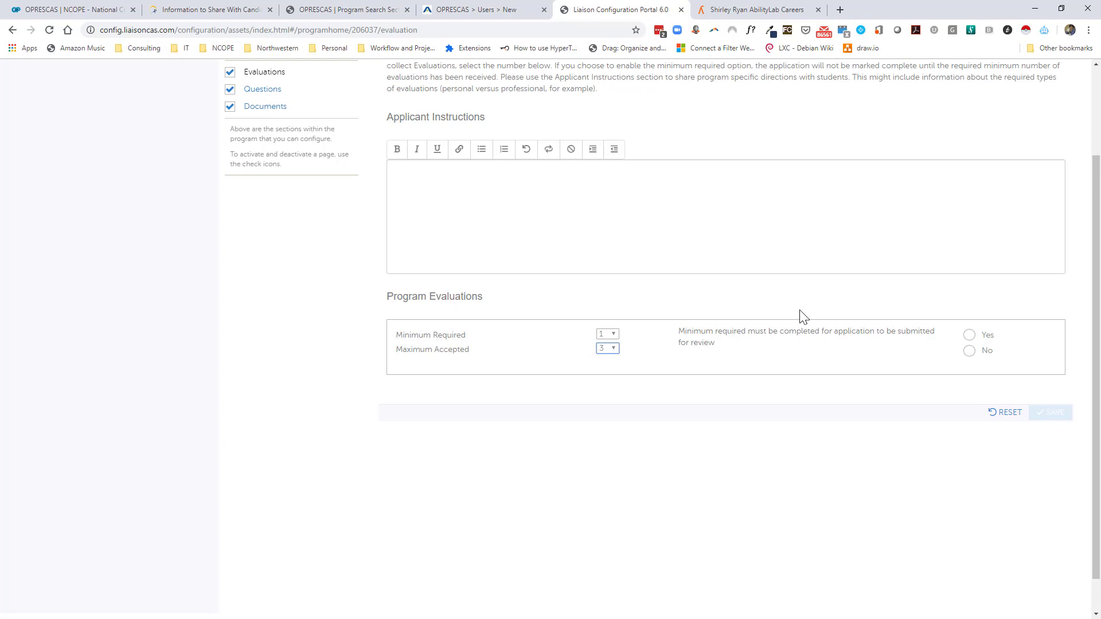
pyautogui.tripleClick(696, 336)
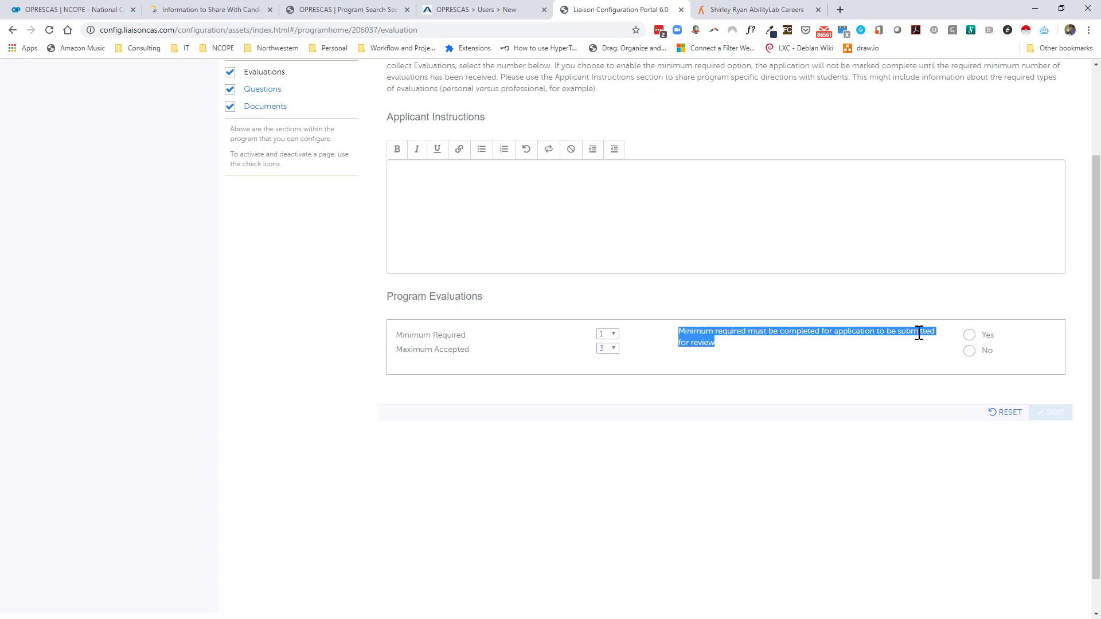
pyautogui.click(970, 351)
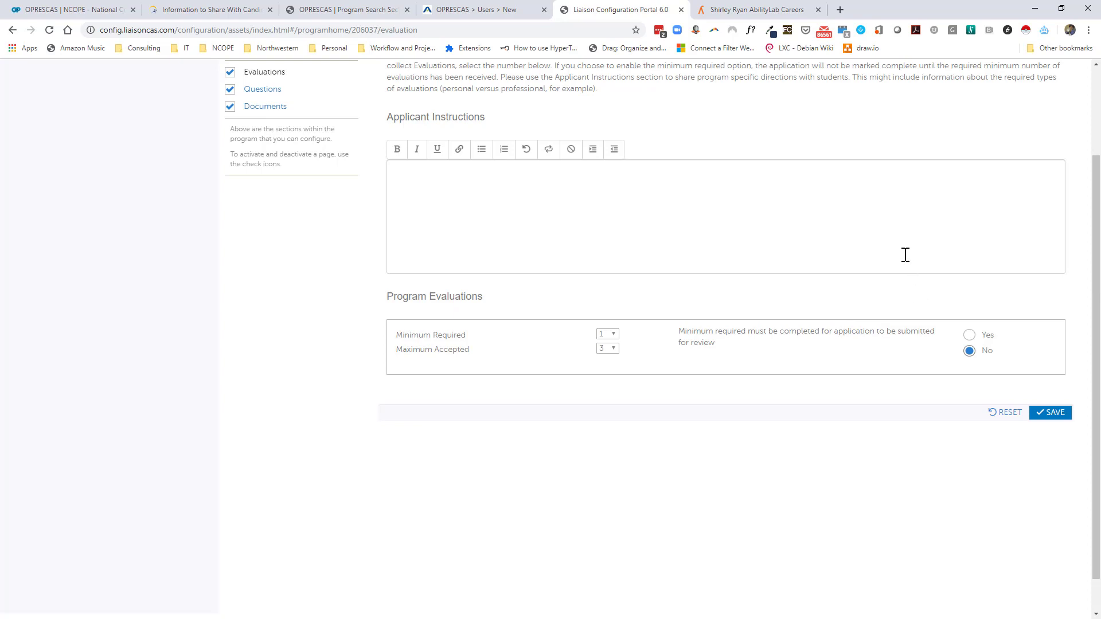
pyautogui.click(1055, 413)
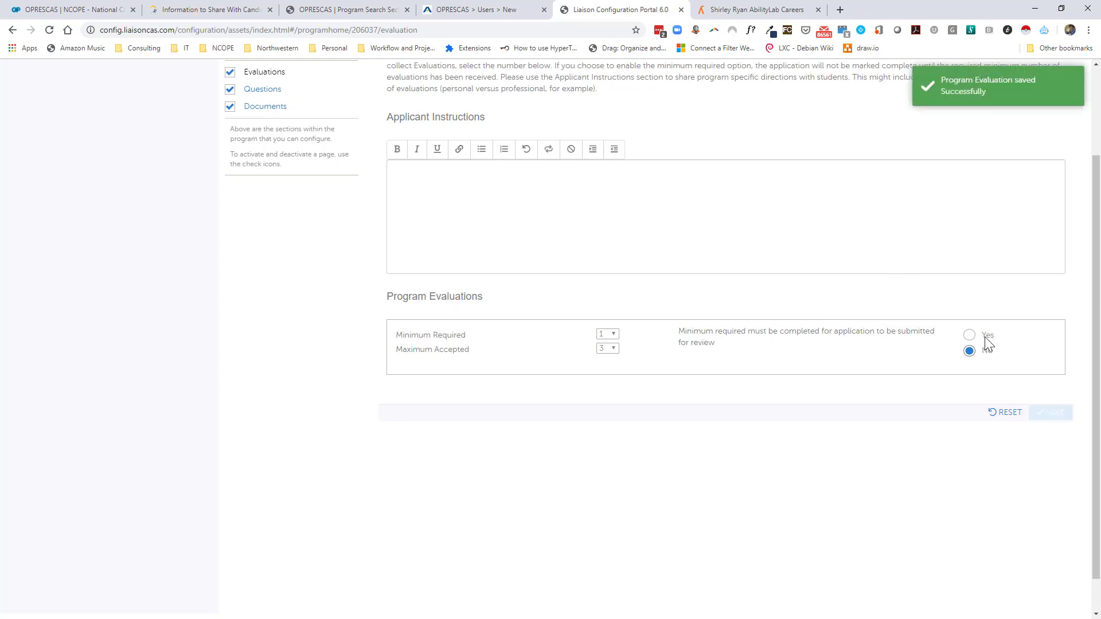
pyautogui.scroll(2, 826, 379)
pyautogui.scroll(1, 821, 372)
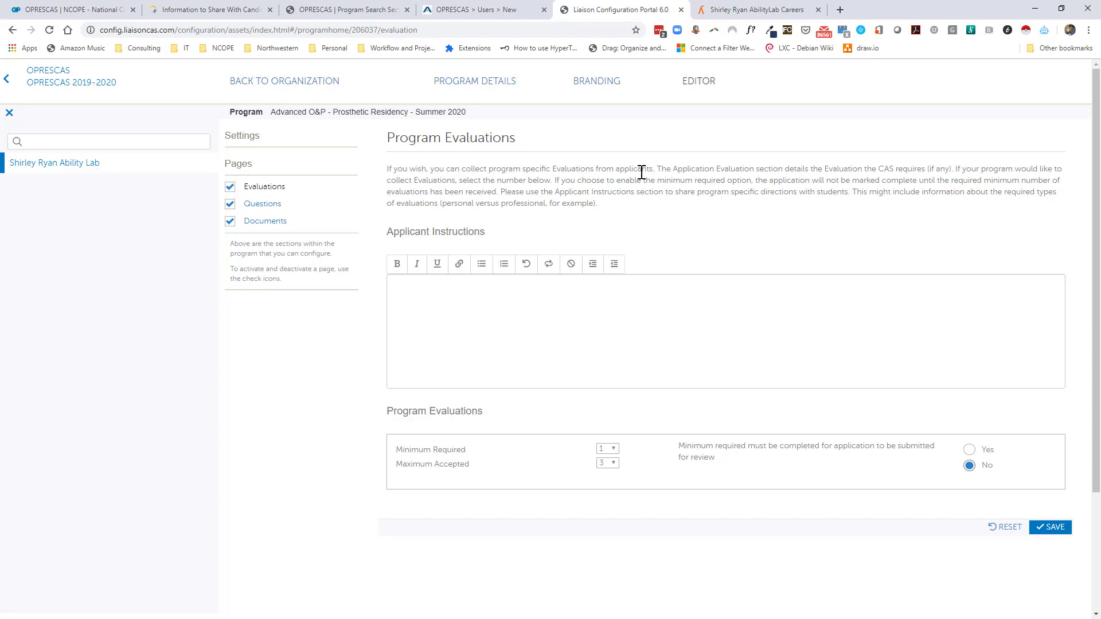
# Return to the organization's program list and open details for Advanced O&P - Prosthetic Residency - Summer 2020.
pyautogui.click(321, 88)
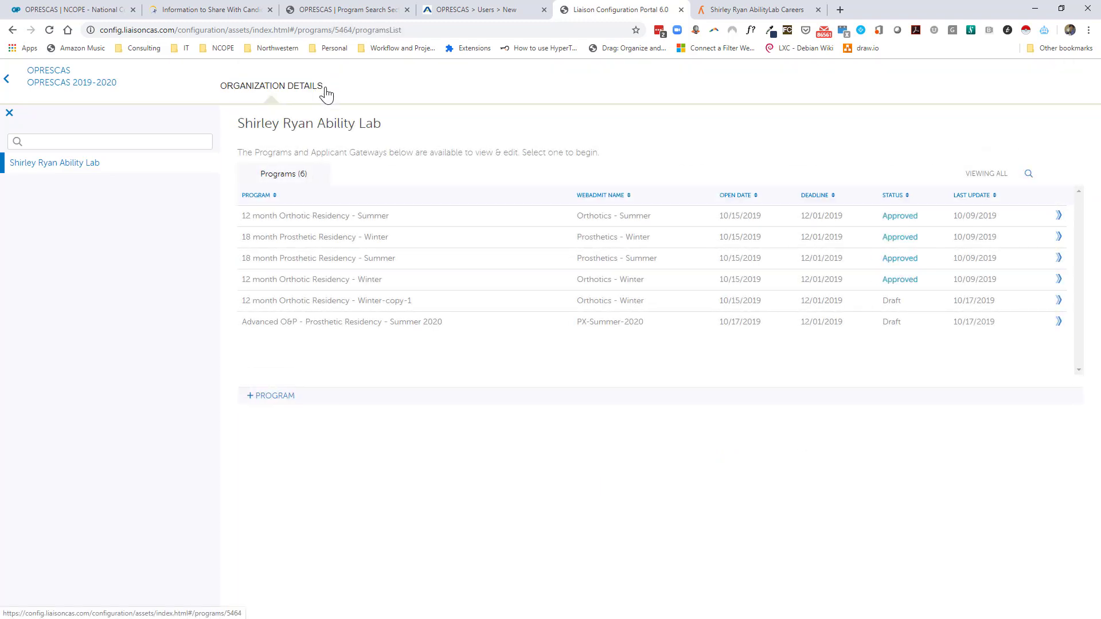
pyautogui.moveTo(472, 325)
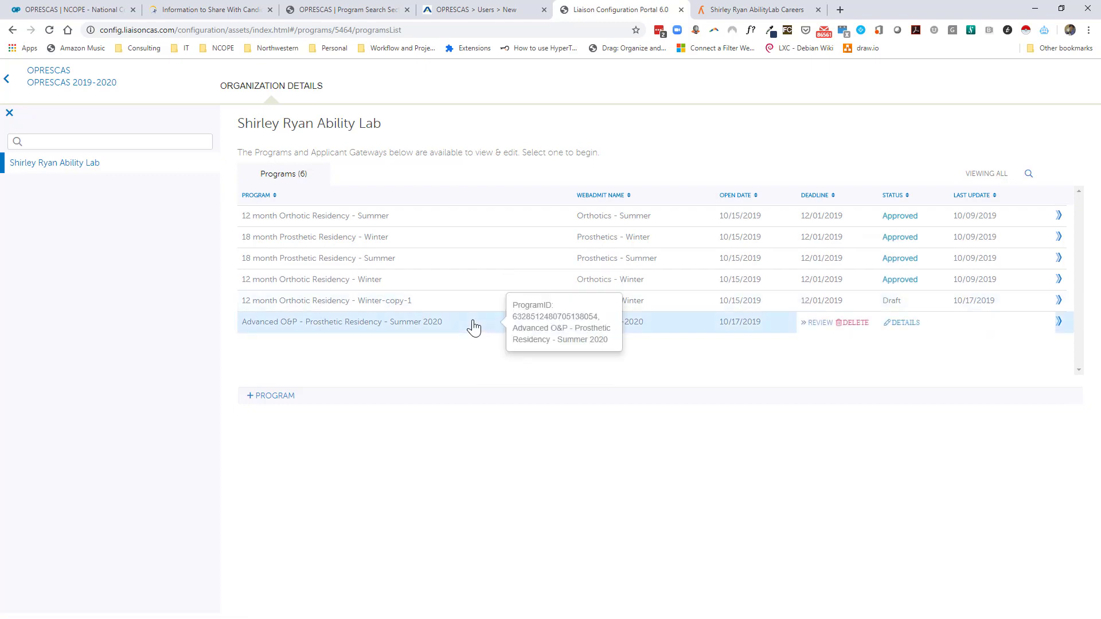
pyautogui.click(908, 326)
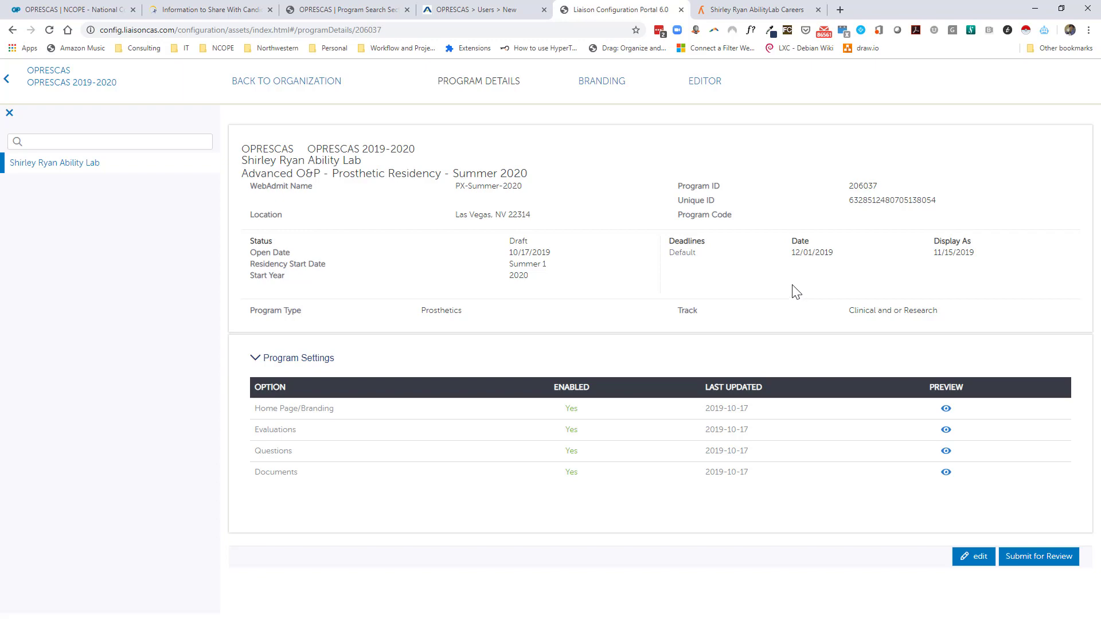
pyautogui.click(947, 453)
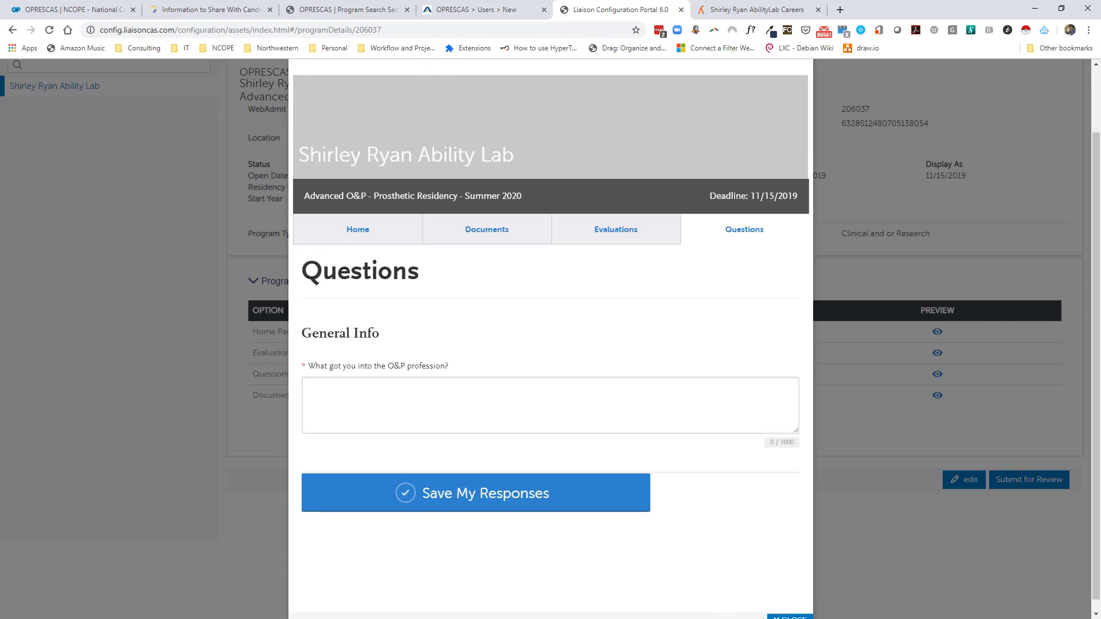
pyautogui.click(787, 616)
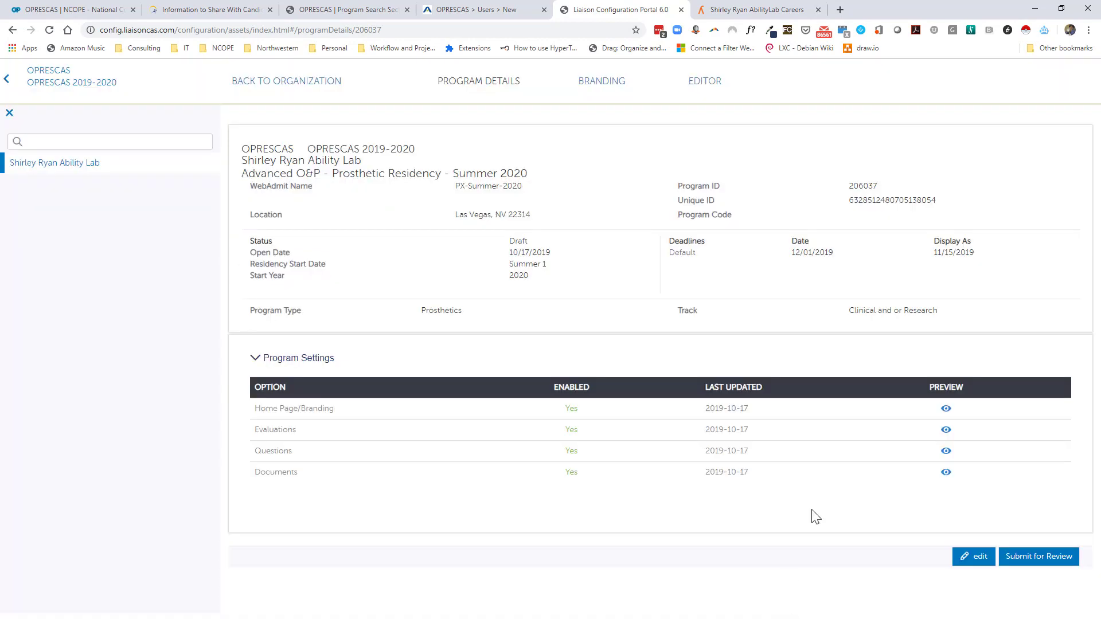
pyautogui.click(944, 469)
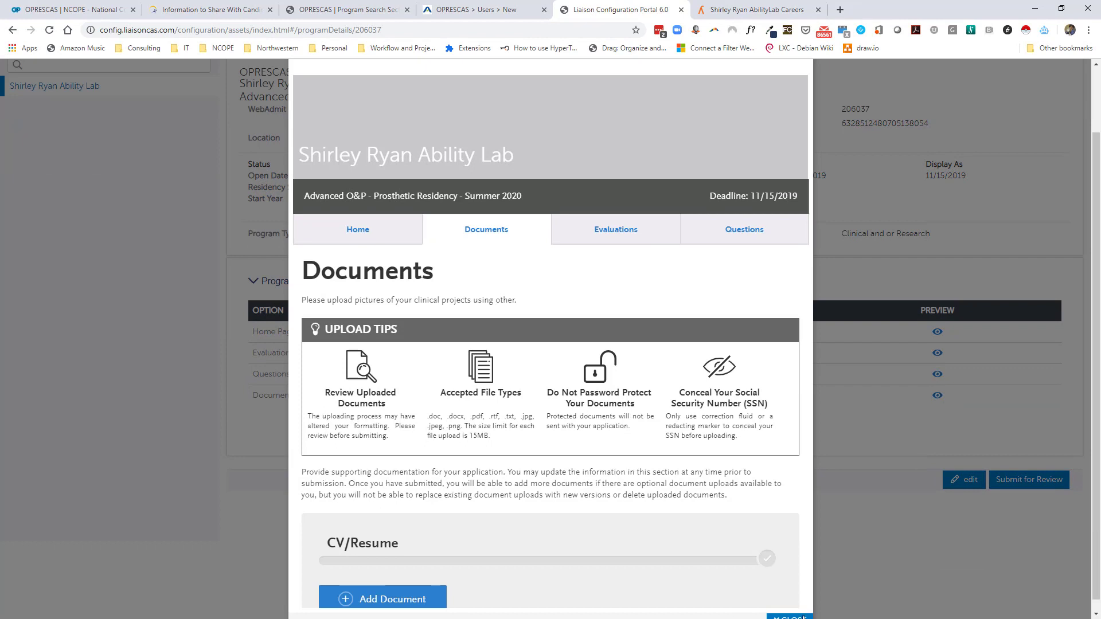
pyautogui.click(789, 617)
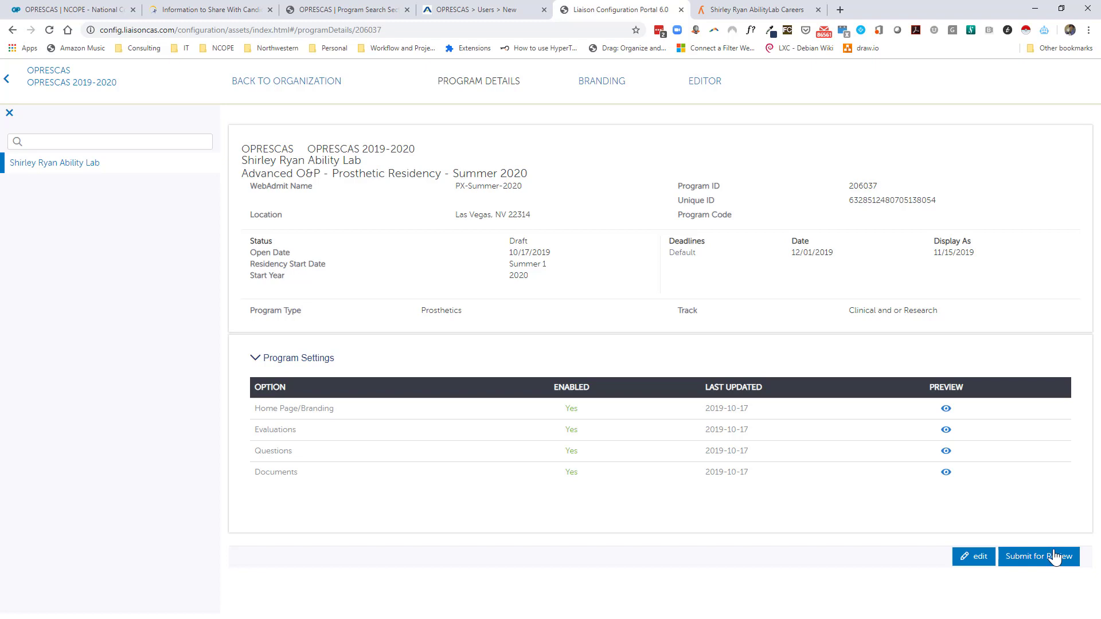
# Start Submit for Review, then choose Continue Editing to stay on the Program Details form.
pyautogui.click(1054, 555)
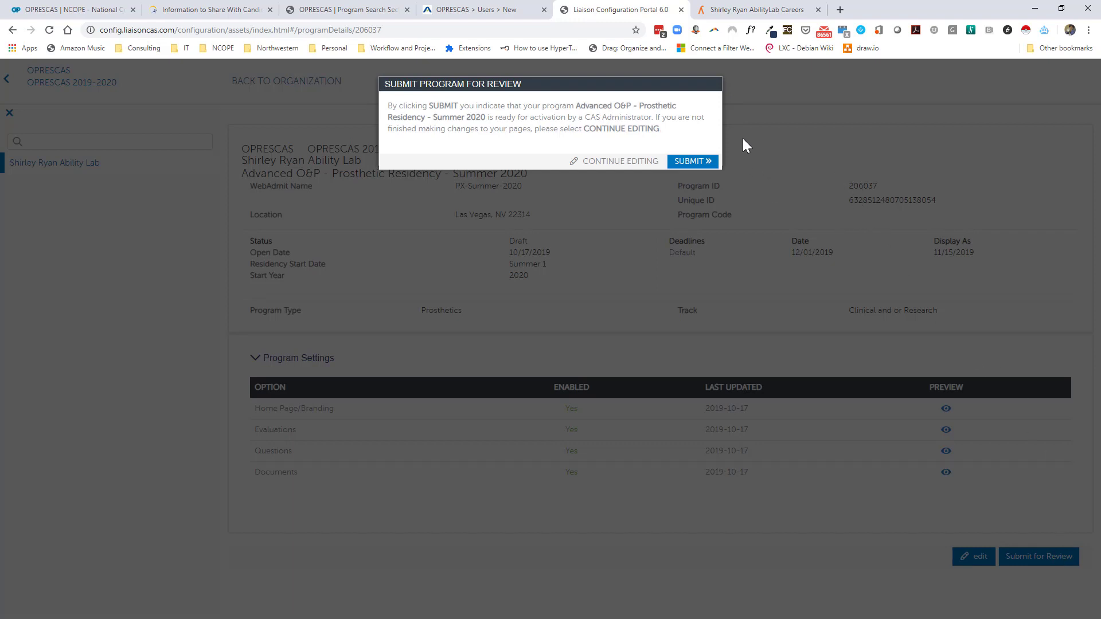
pyautogui.click(592, 161)
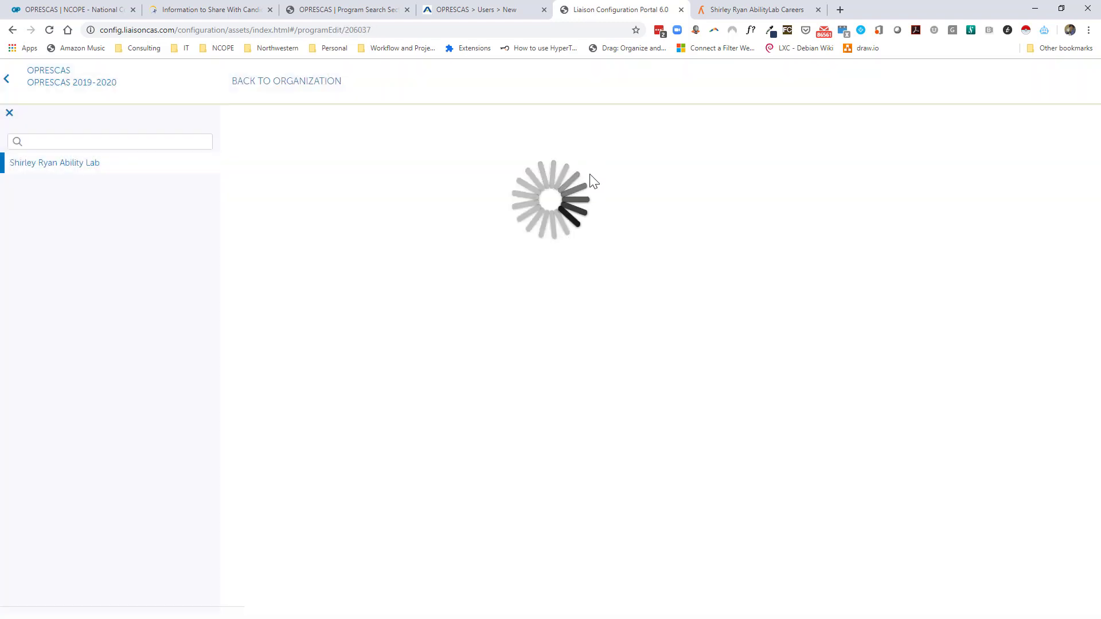
pyautogui.scroll(-1, 981, 322)
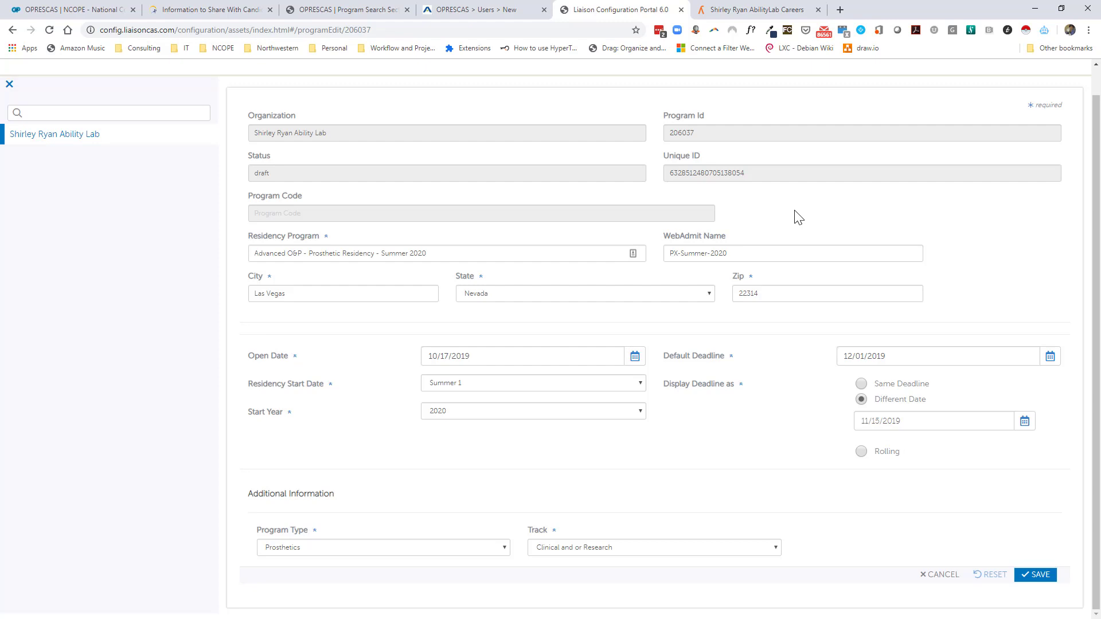
pyautogui.scroll(1, 609, 275)
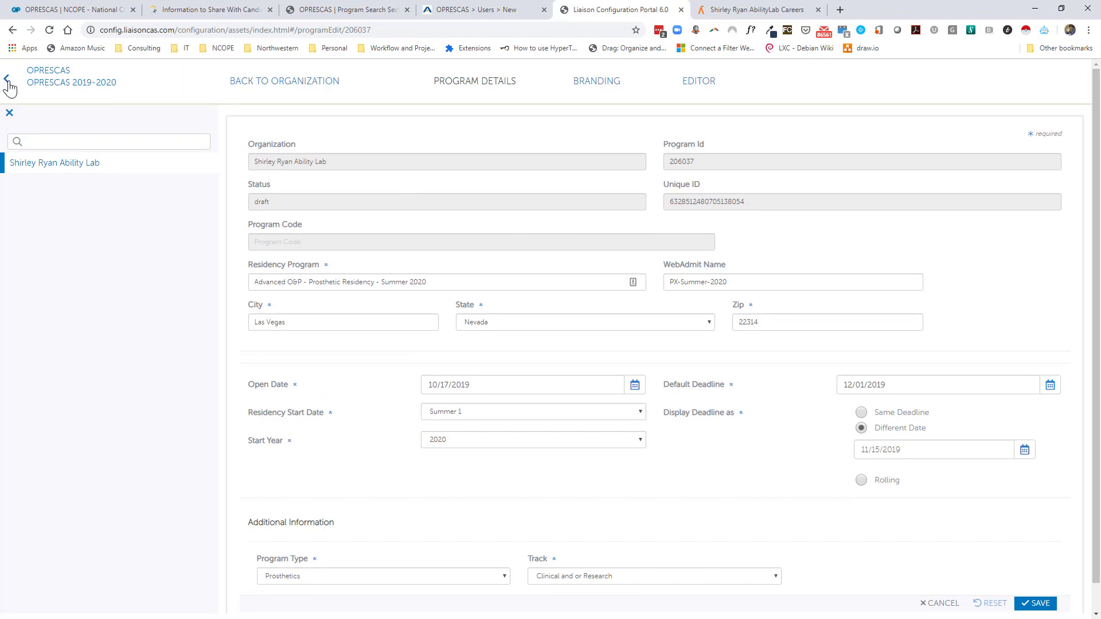
pyautogui.click(474, 13)
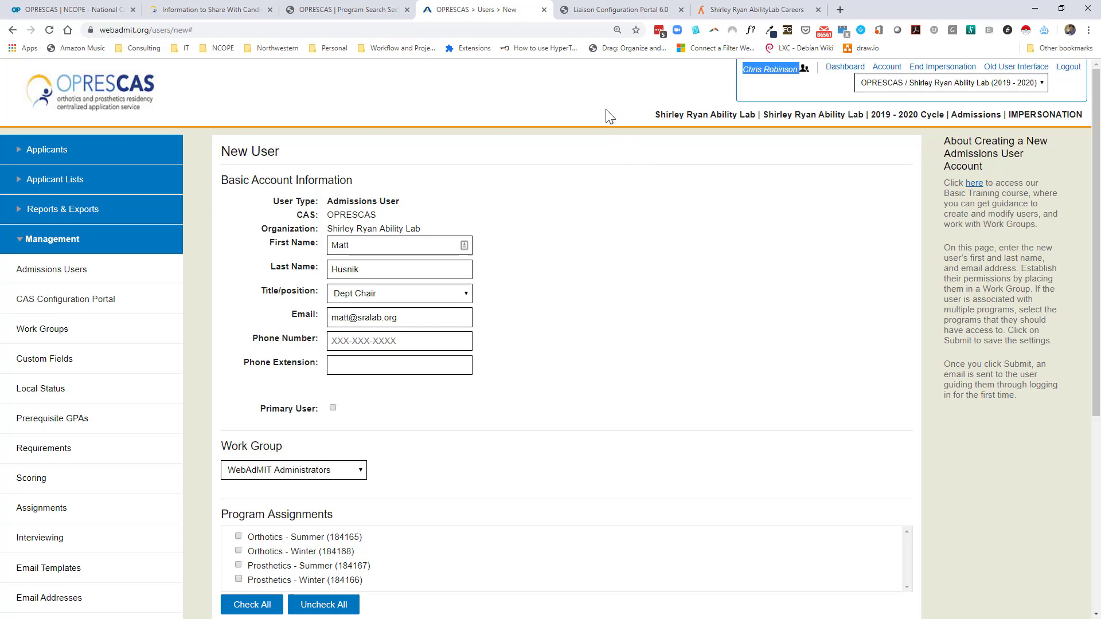
pyautogui.scroll(-1, 658, 179)
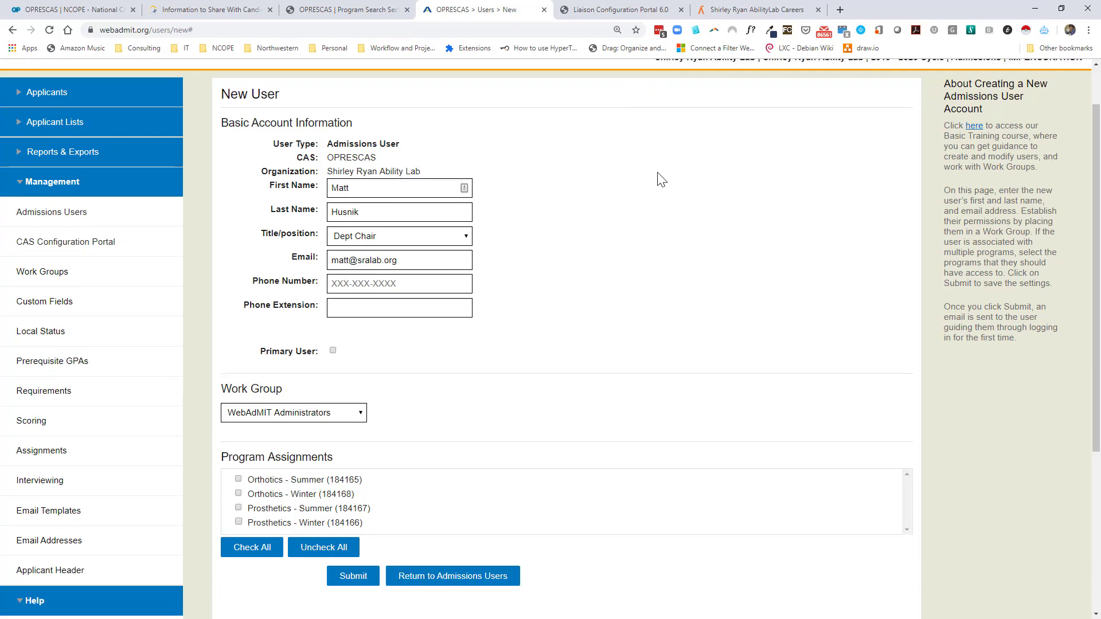
pyautogui.scroll(1, 706, 341)
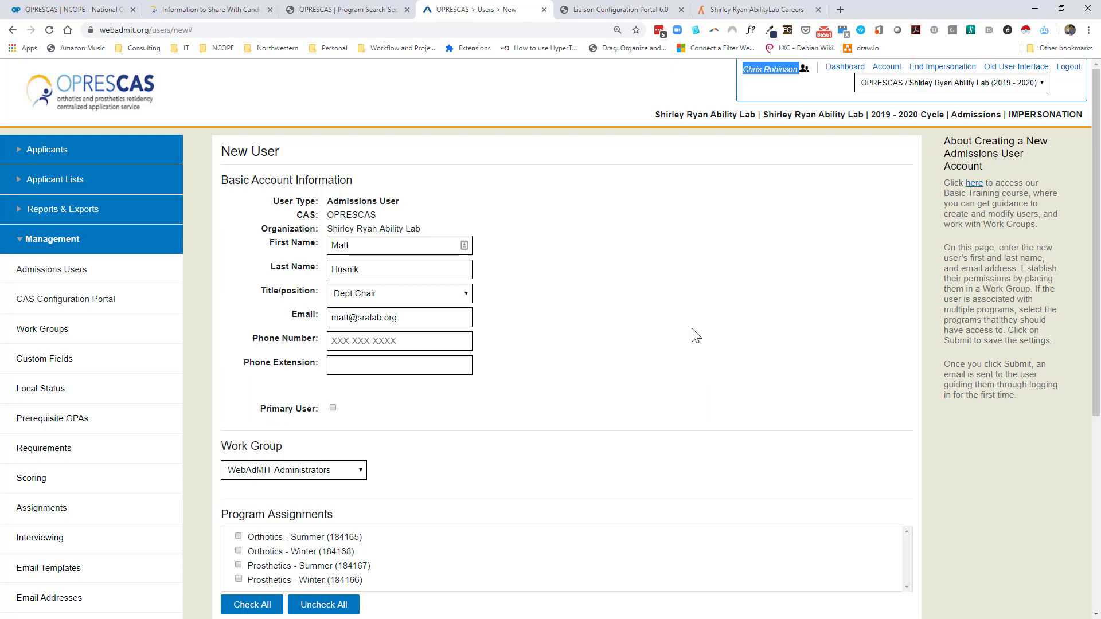
pyautogui.scroll(-1, 685, 304)
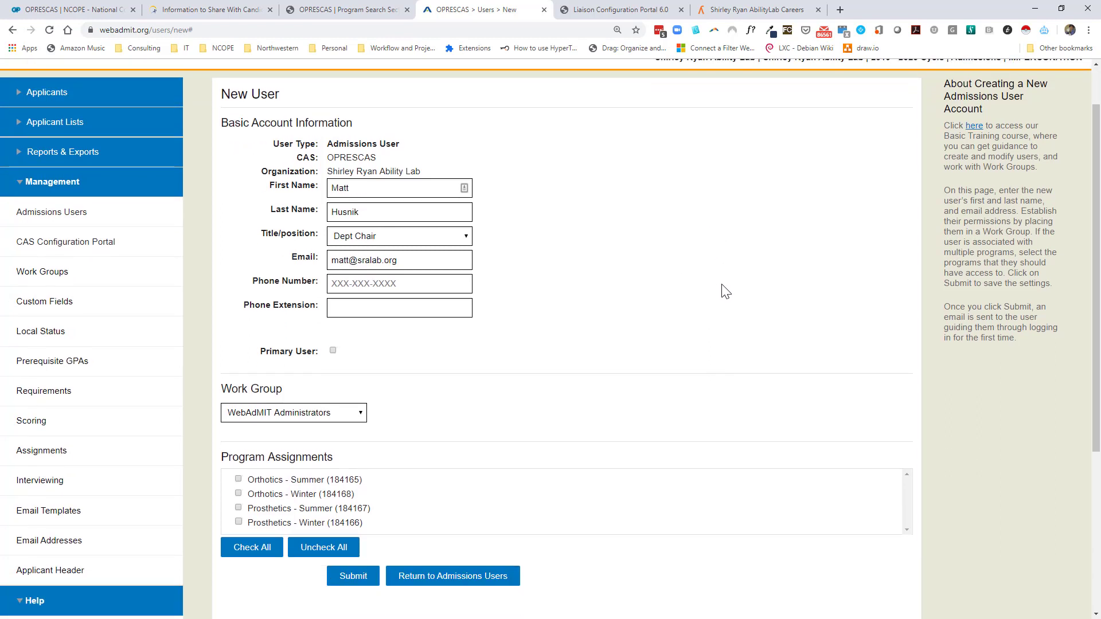
pyautogui.scroll(1, 705, 424)
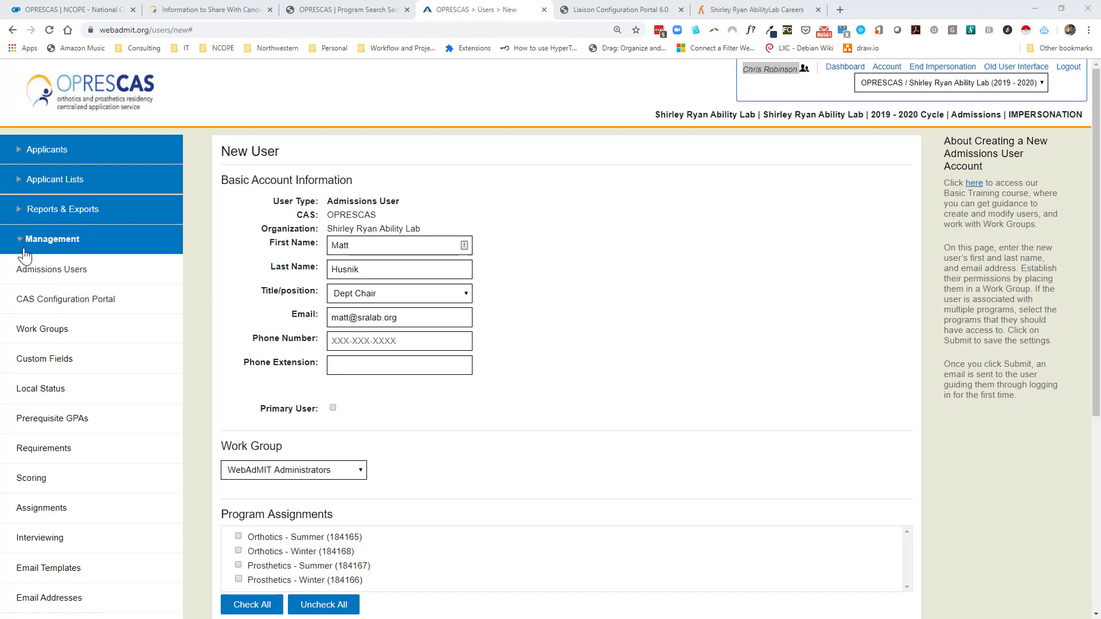
# Scroll down the new-user form before returning to the Introduction to Liaison International slide.
pyautogui.scroll(-4, 35, 250)
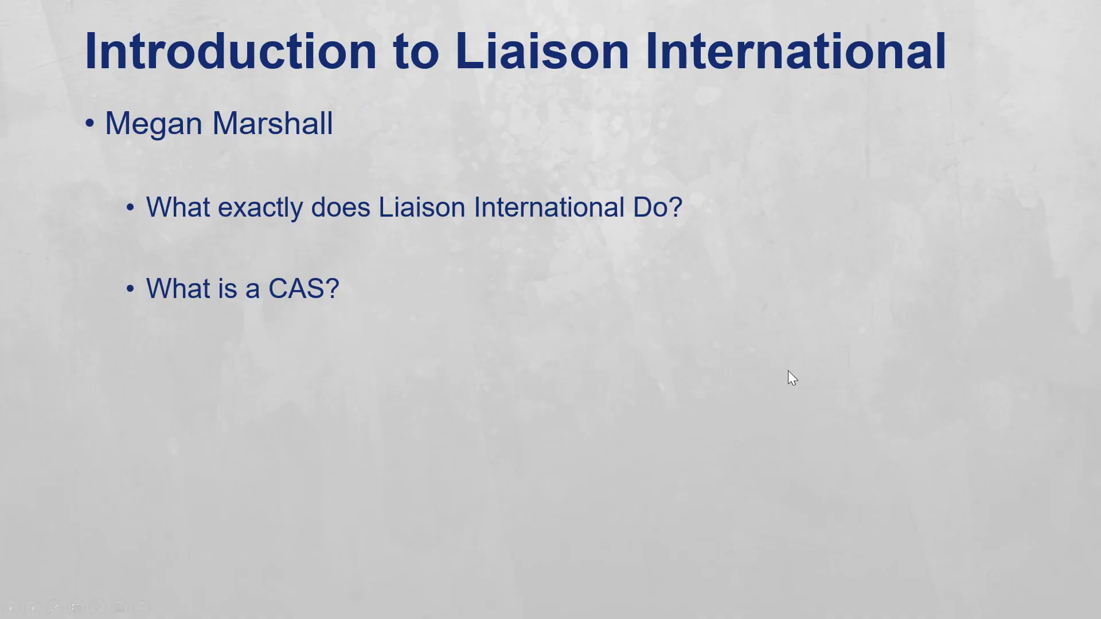
# Advance through the Why Isn't My Program Visible slide to 'Thank You!' and exit the slideshow.
pyautogui.click(417, 252)
pyautogui.click(428, 247)
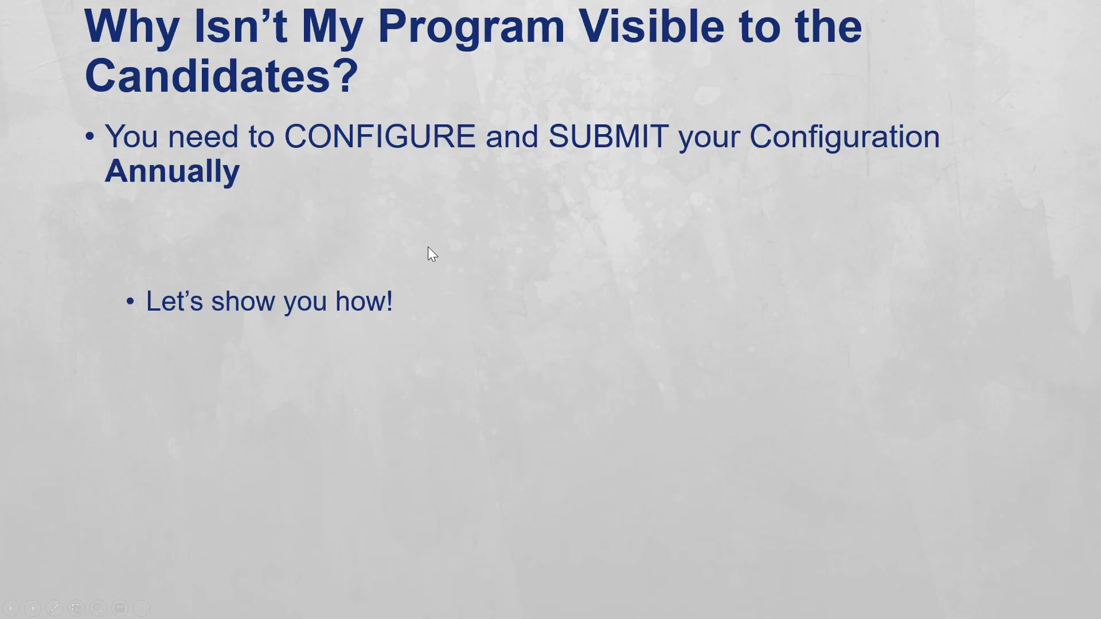
pyautogui.click(465, 250)
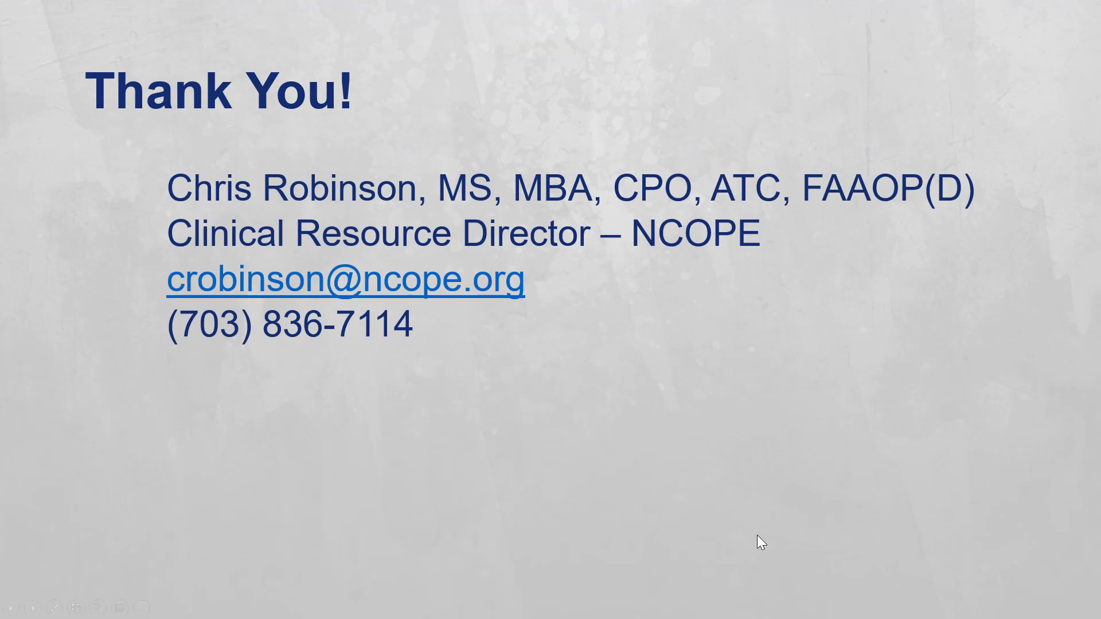
pyautogui.click(532, 471)
pyautogui.click(531, 469)
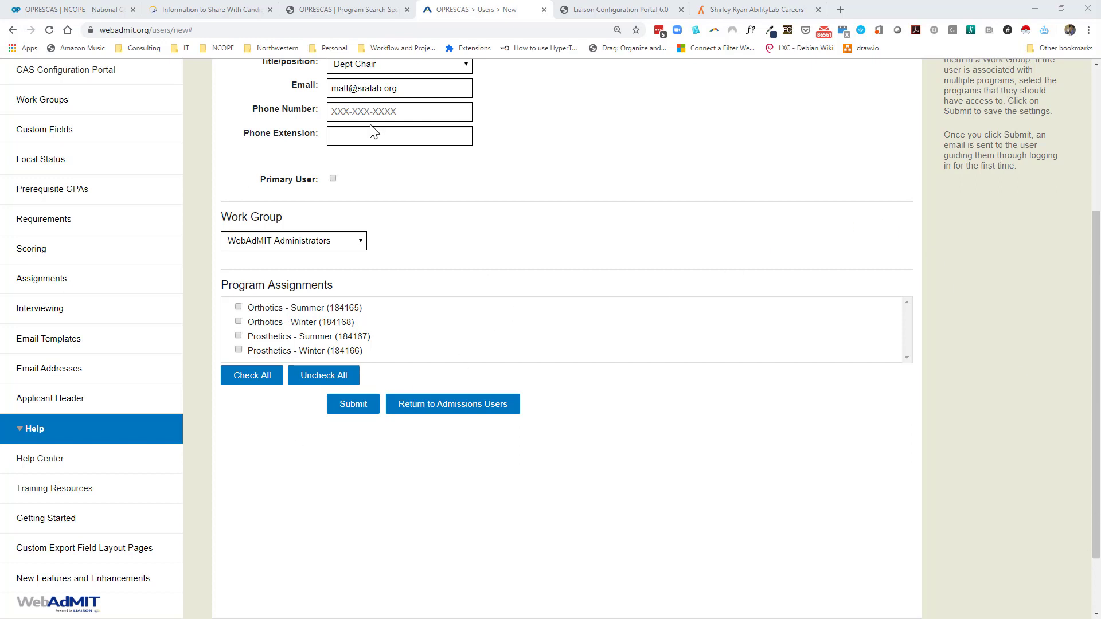
# Open The OPRESCAS Team page and highlight the first team member's name, title and contact lines.
pyautogui.click(198, 14)
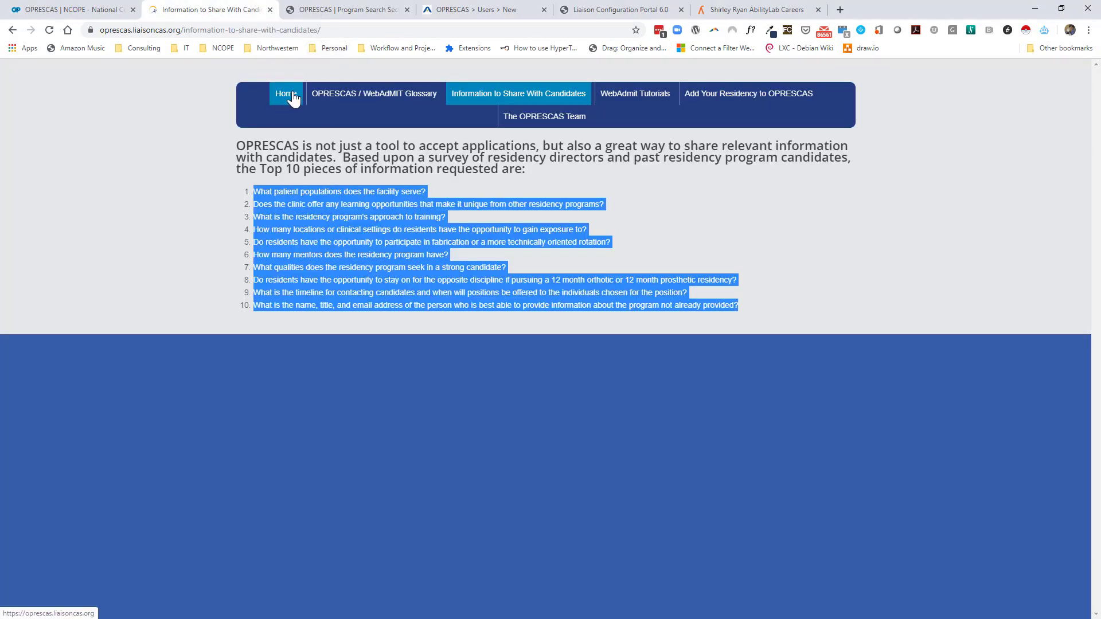
pyautogui.click(548, 122)
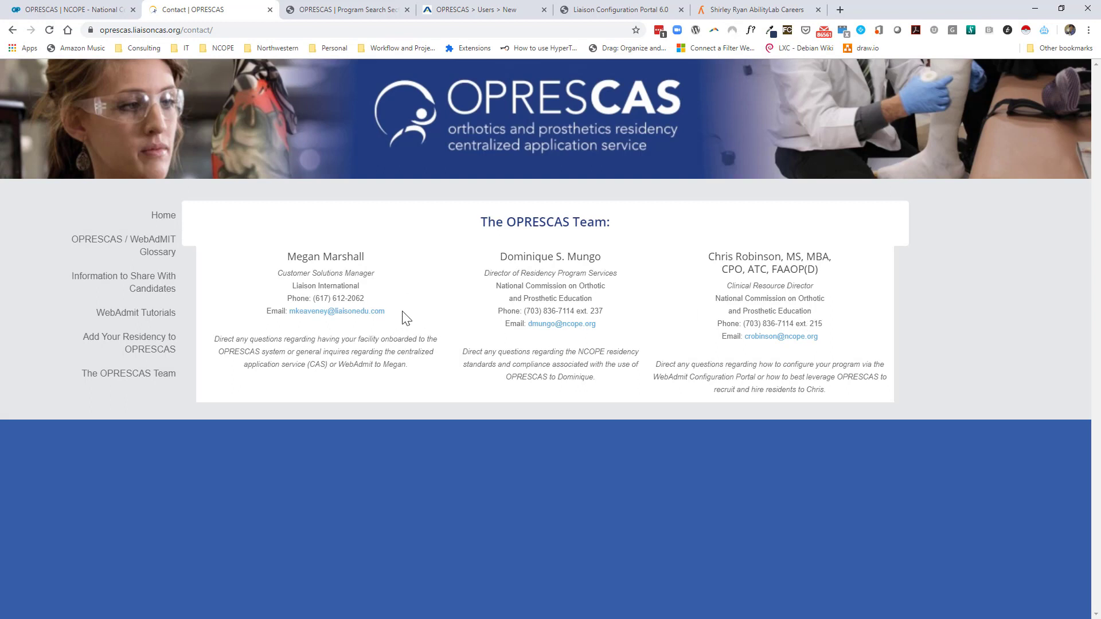
pyautogui.moveTo(385, 311); pyautogui.dragTo(319, 312)
pyautogui.moveTo(380, 290); pyautogui.dragTo(289, 249)
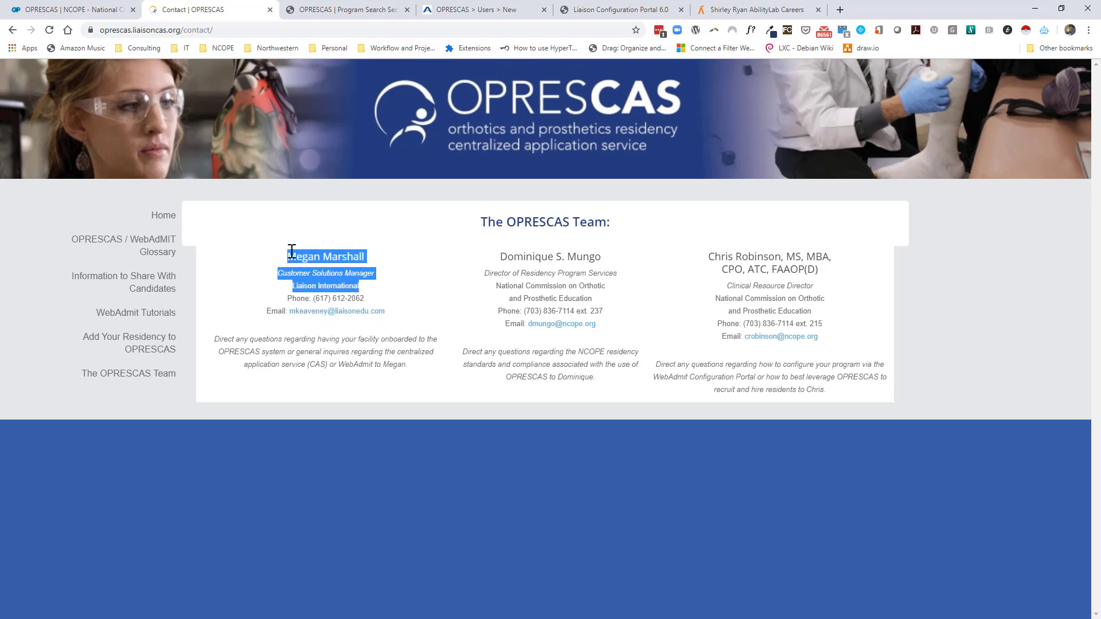
pyautogui.hotkey('alt', 'Tab')
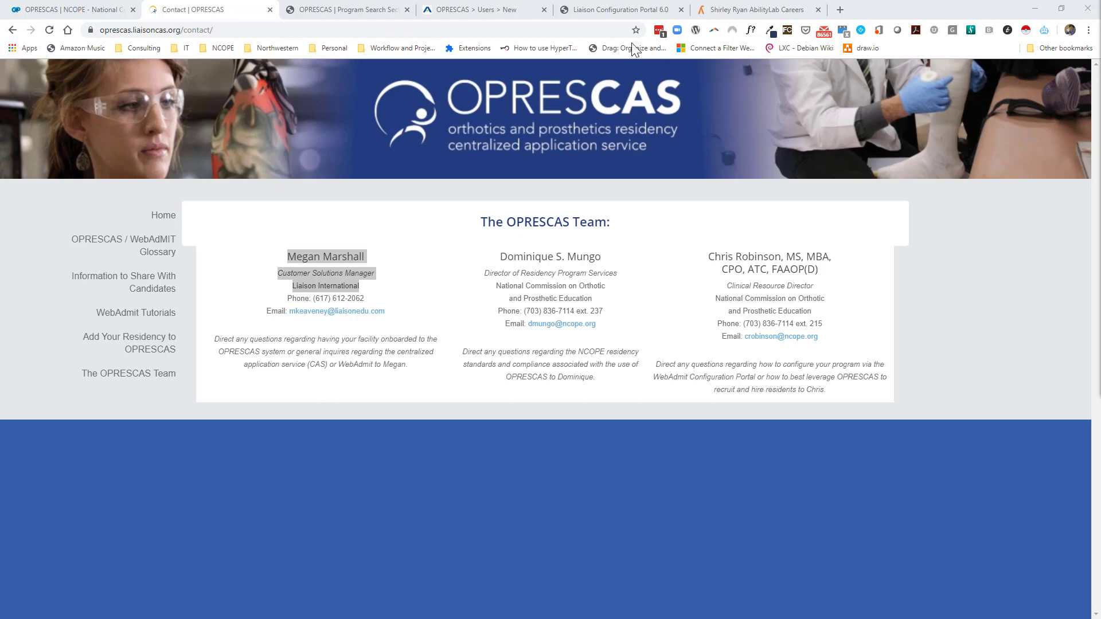
# Run a Google search for 'oprescas png' from the address bar.
pyautogui.click(246, 29)
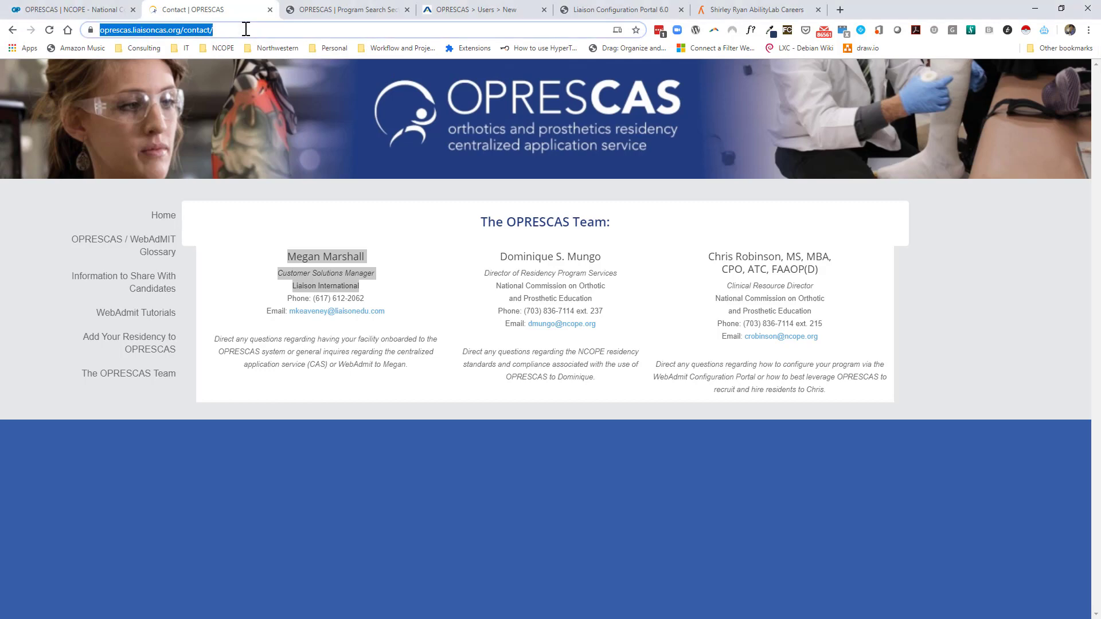
pyautogui.write('opescas')
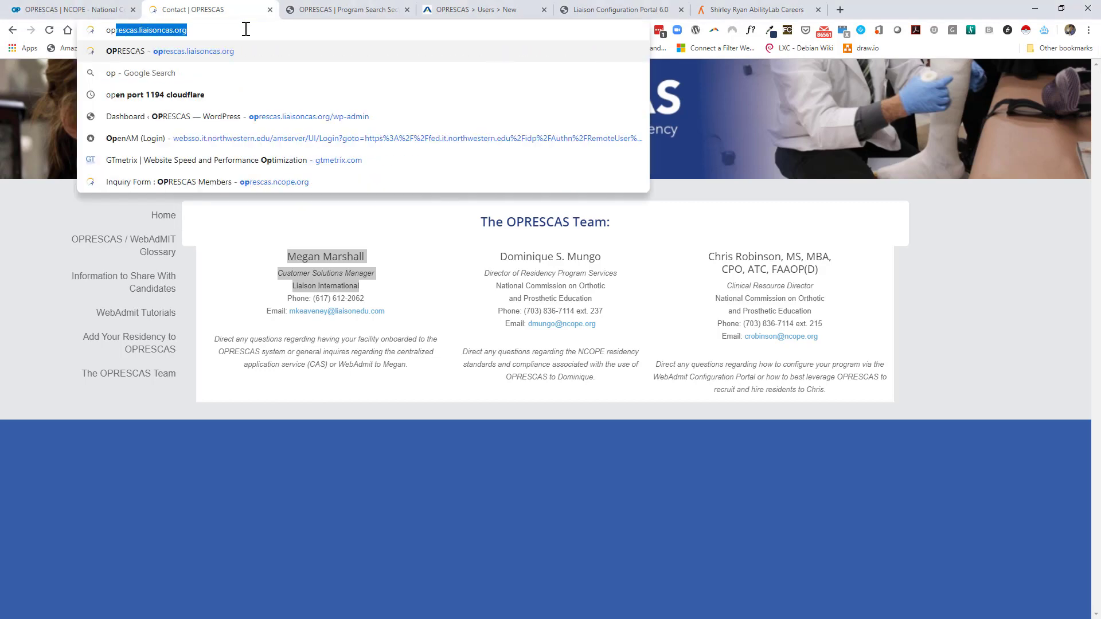
pyautogui.press('Return')
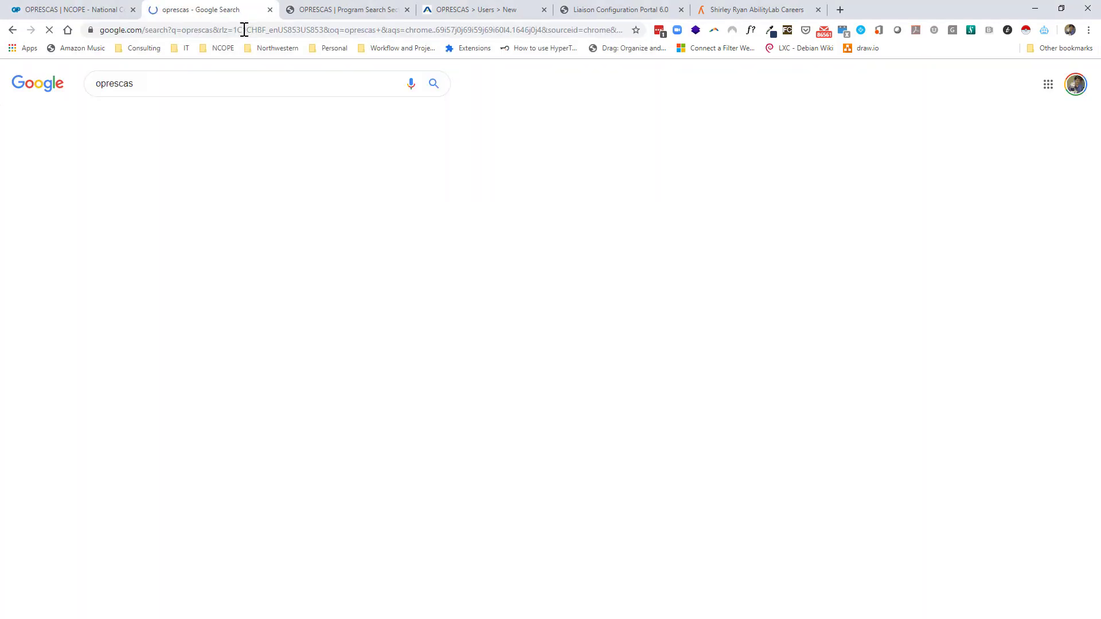
pyautogui.click(175, 83)
pyautogui.write('png')
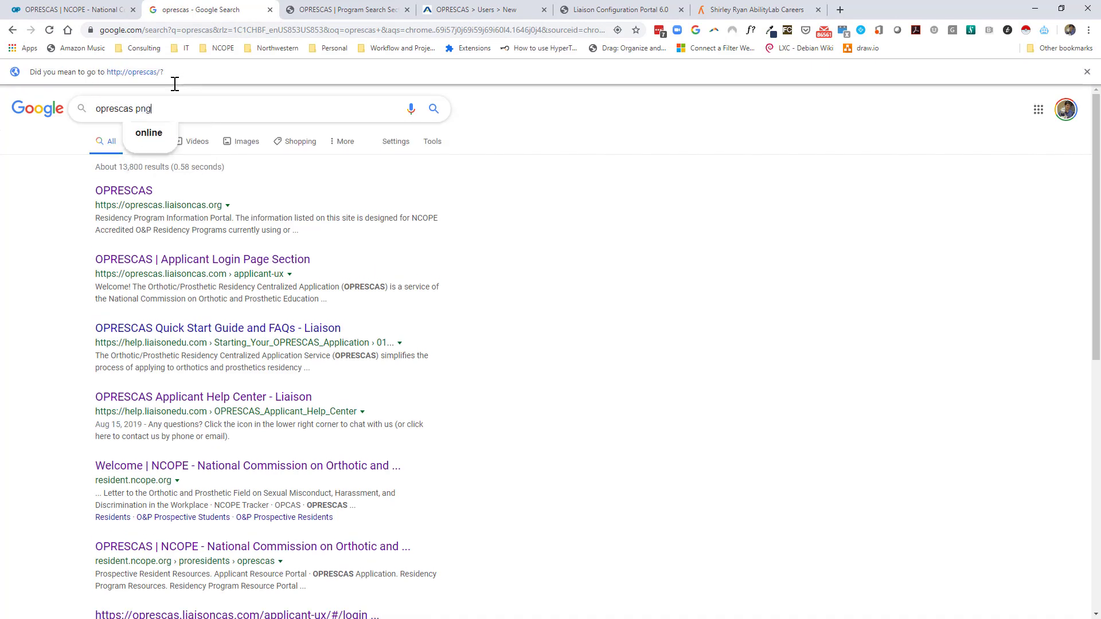
pyautogui.press('Return')
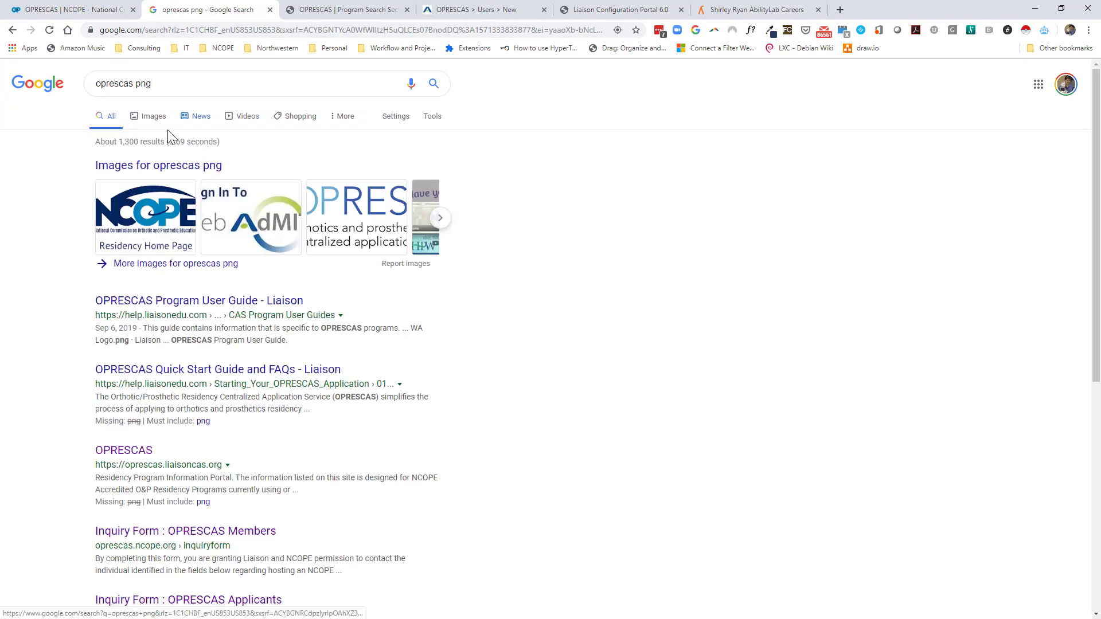
# Open the OPRESCAS logo from the image results and copy the image.
pyautogui.click(153, 116)
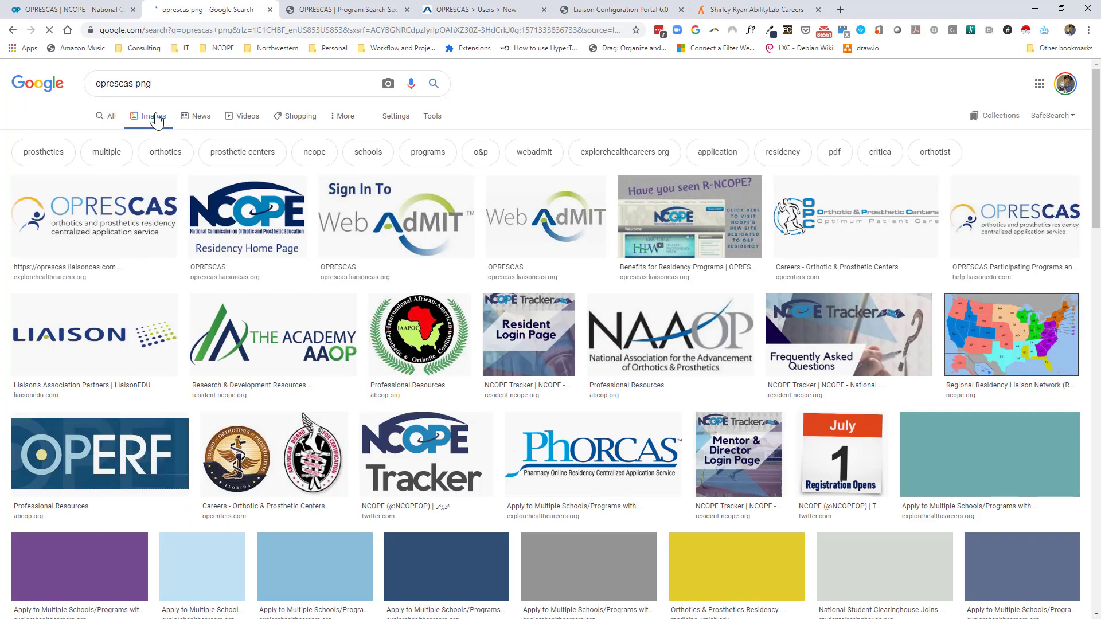
pyautogui.click(117, 213)
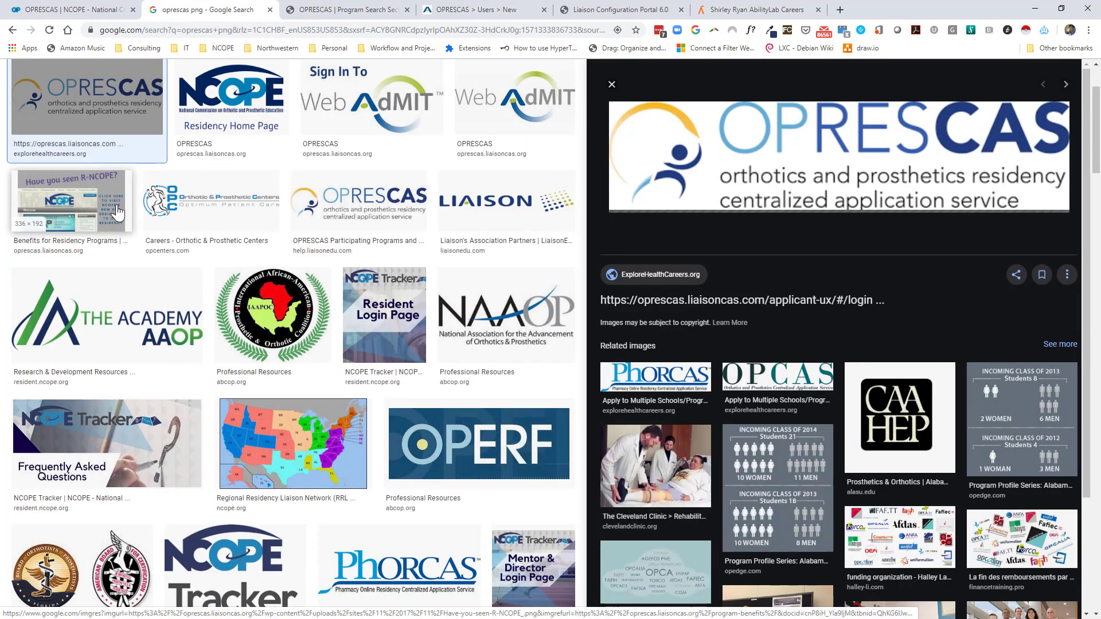
pyautogui.rightClick(852, 139)
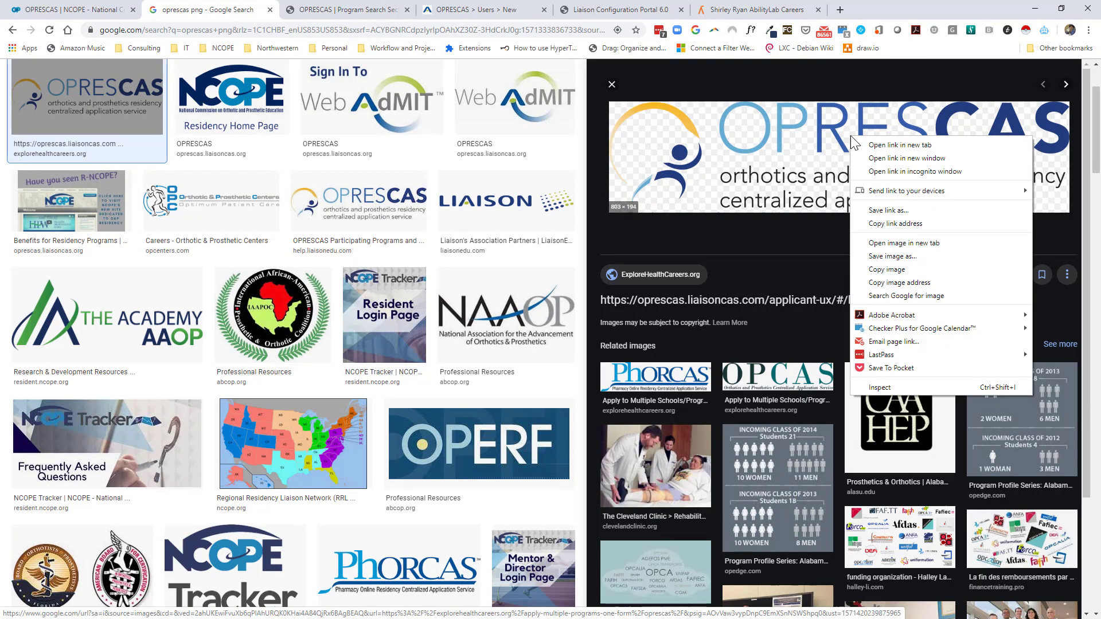
pyautogui.click(910, 279)
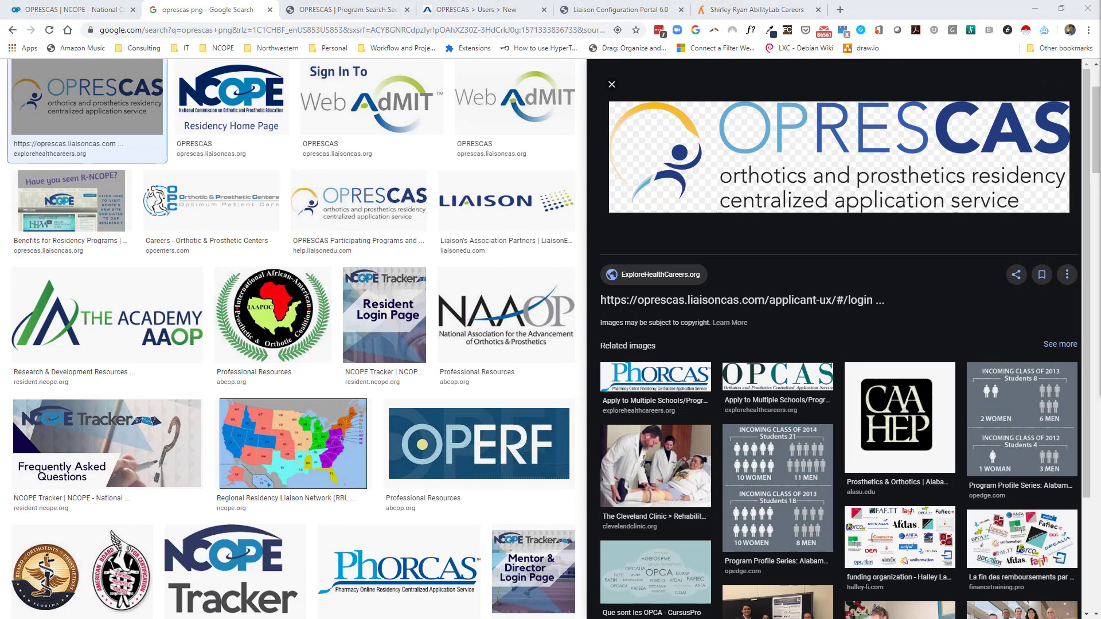